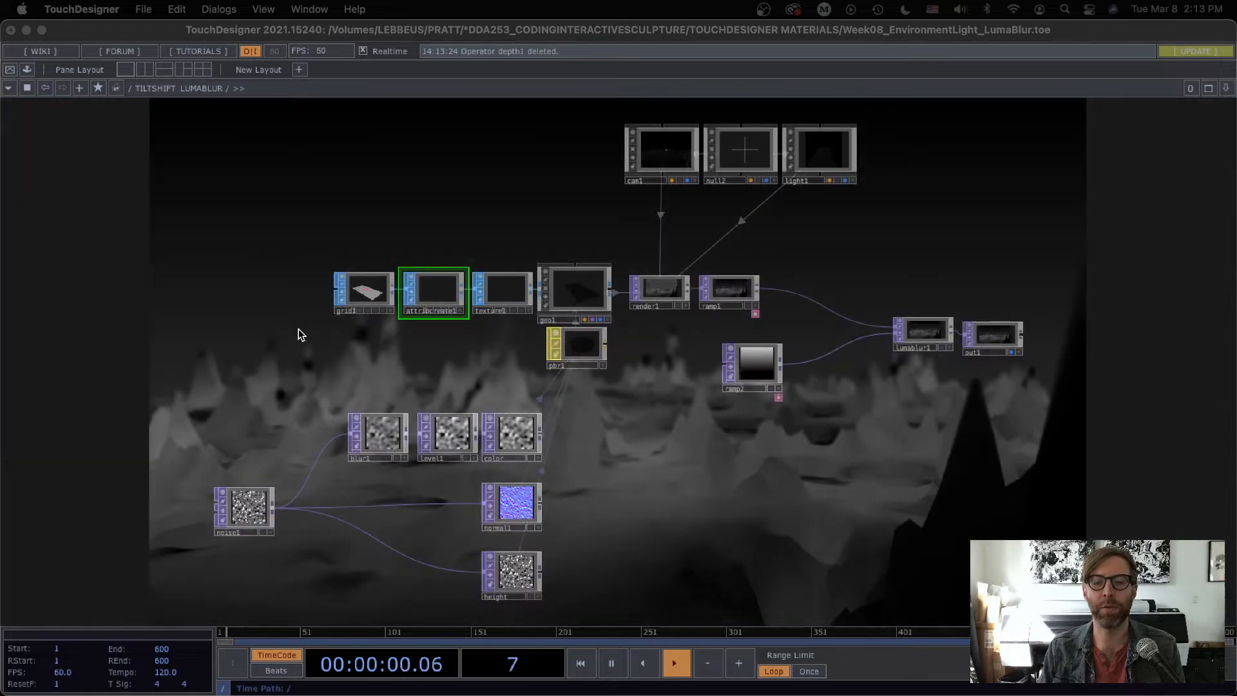
Step: Move the ramp2 operator so it sits just below lumablur1 in the network
{"action": "left_click_drag", "start_coordinate": [755, 479], "coordinate": [525, 397]}
{"action": "scroll", "coordinate": [562, 316], "scroll_direction": "up", "scroll_amount": 5}
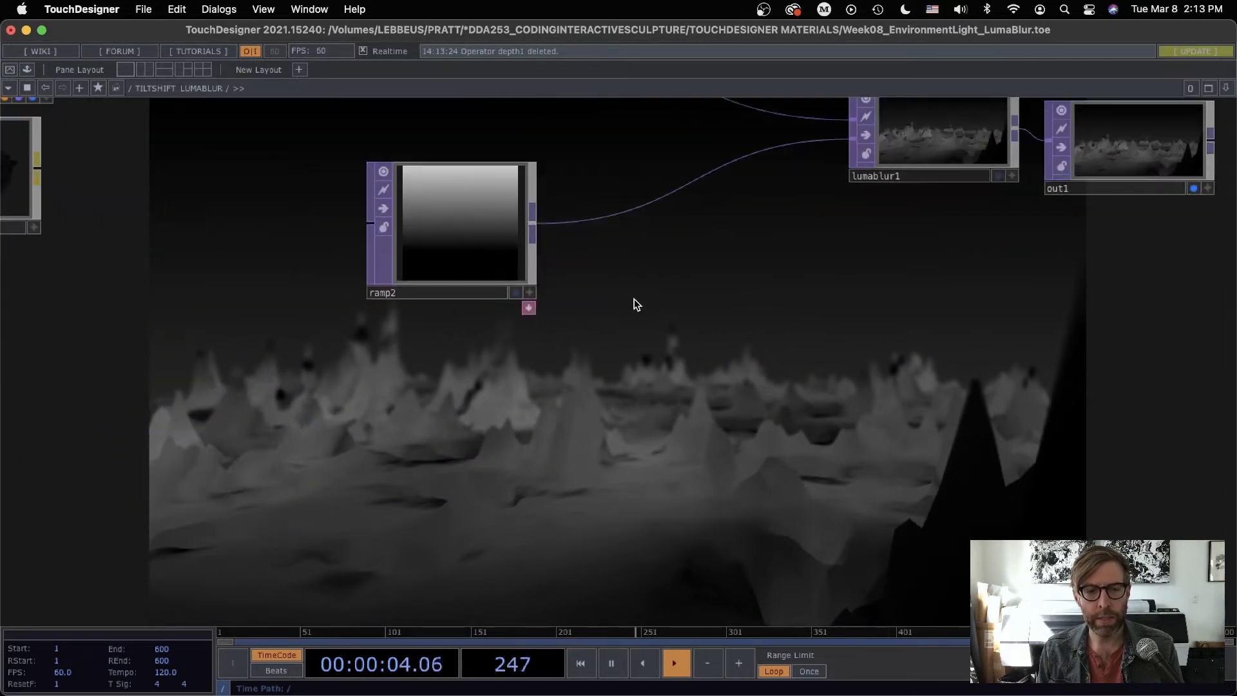
{"action": "left_click_drag", "start_coordinate": [635, 303], "coordinate": [324, 321]}
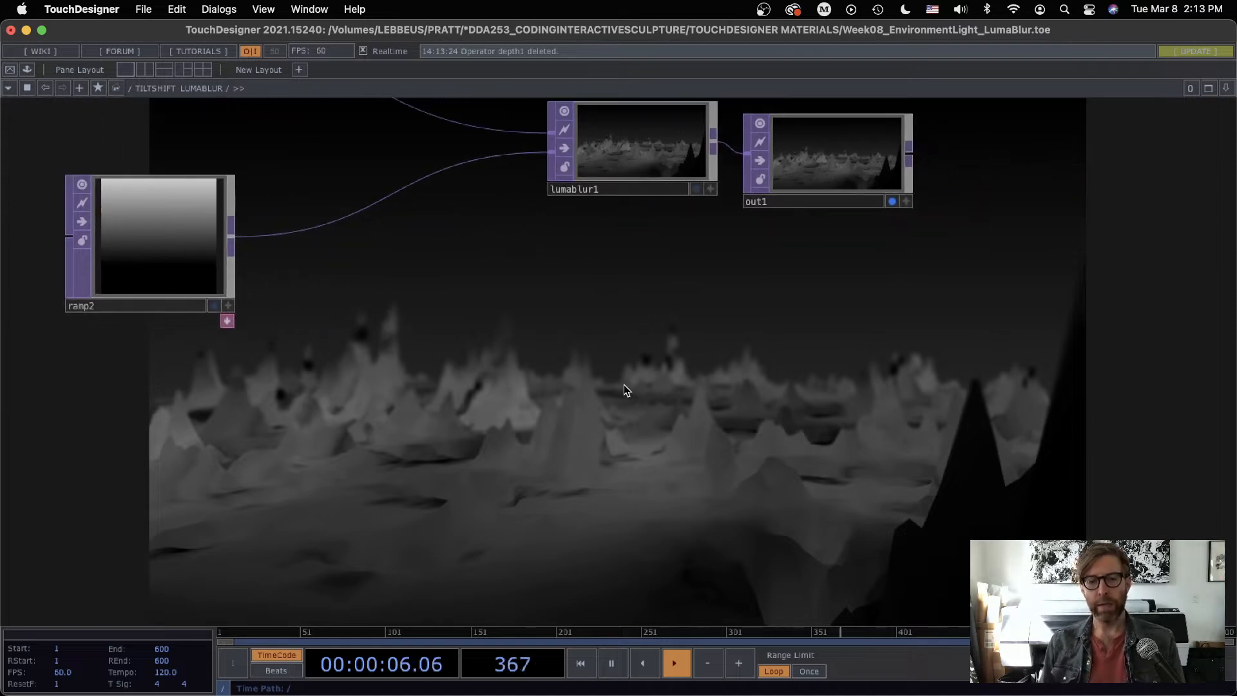
{"action": "left_click_drag", "start_coordinate": [428, 352], "coordinate": [473, 330]}
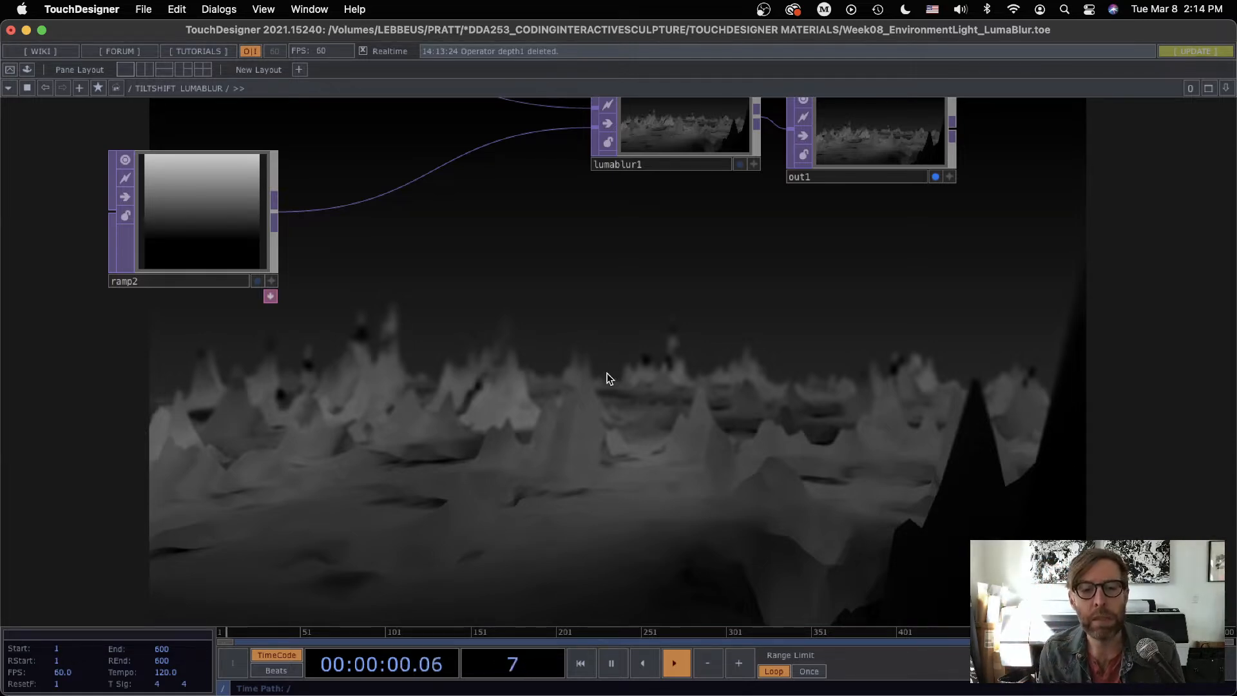
{"action": "left_click_drag", "start_coordinate": [608, 379], "coordinate": [639, 339]}
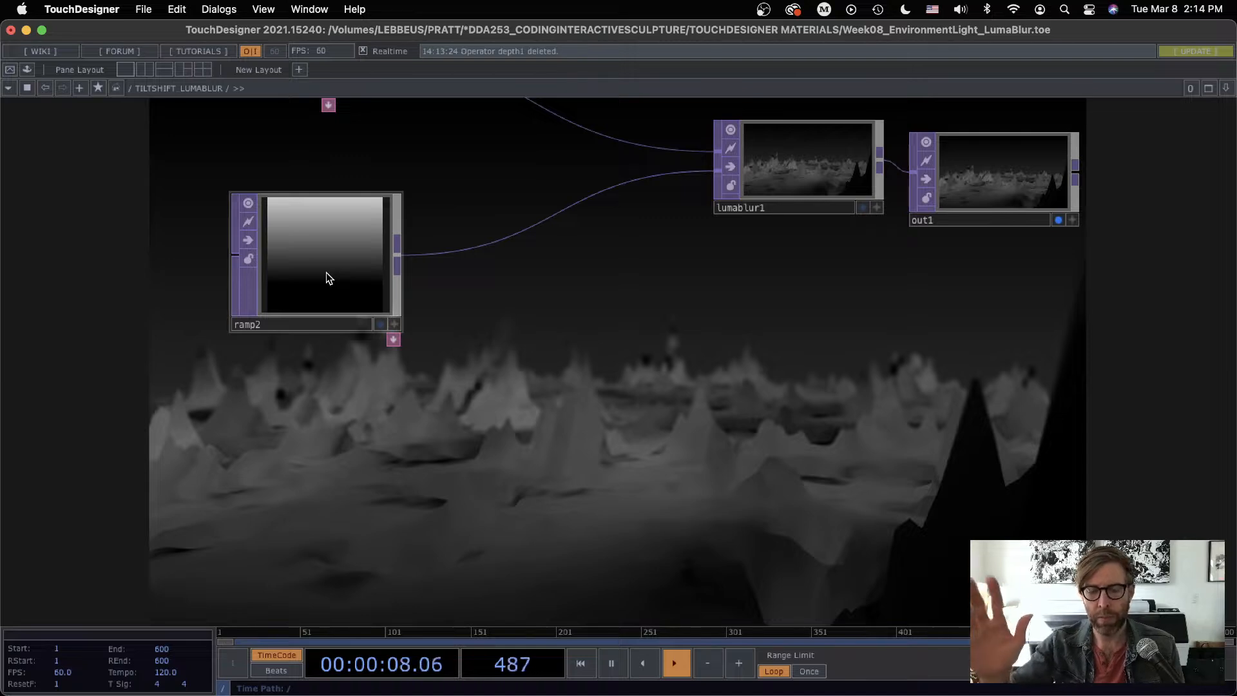
{"action": "left_click_drag", "start_coordinate": [480, 301], "coordinate": [618, 371]}
{"action": "scroll", "coordinate": [511, 279], "scroll_direction": "down", "scroll_amount": 3}
{"action": "left_click_drag", "start_coordinate": [446, 339], "coordinate": [679, 381]}
{"action": "left_click_drag", "start_coordinate": [363, 312], "coordinate": [509, 366]}
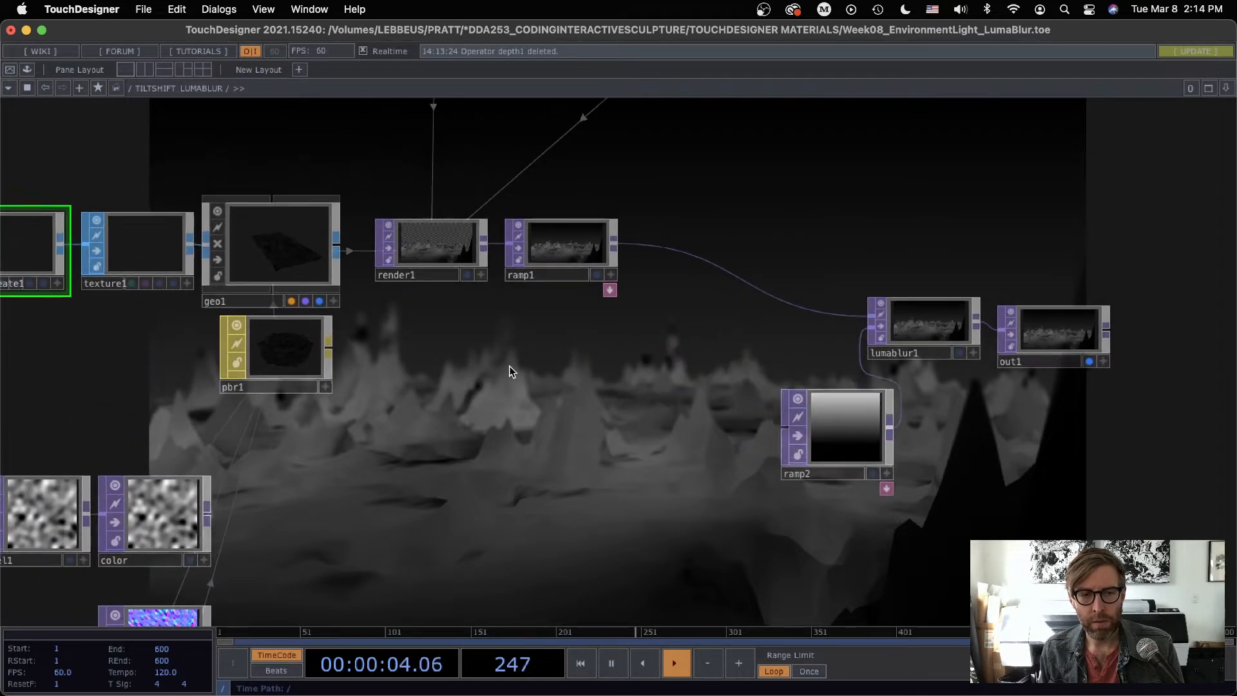
Step: Add a Depth TOP to the network beneath render1
{"action": "scroll", "coordinate": [442, 335], "scroll_direction": "up", "scroll_amount": 2}
{"action": "key", "text": "Tab"}
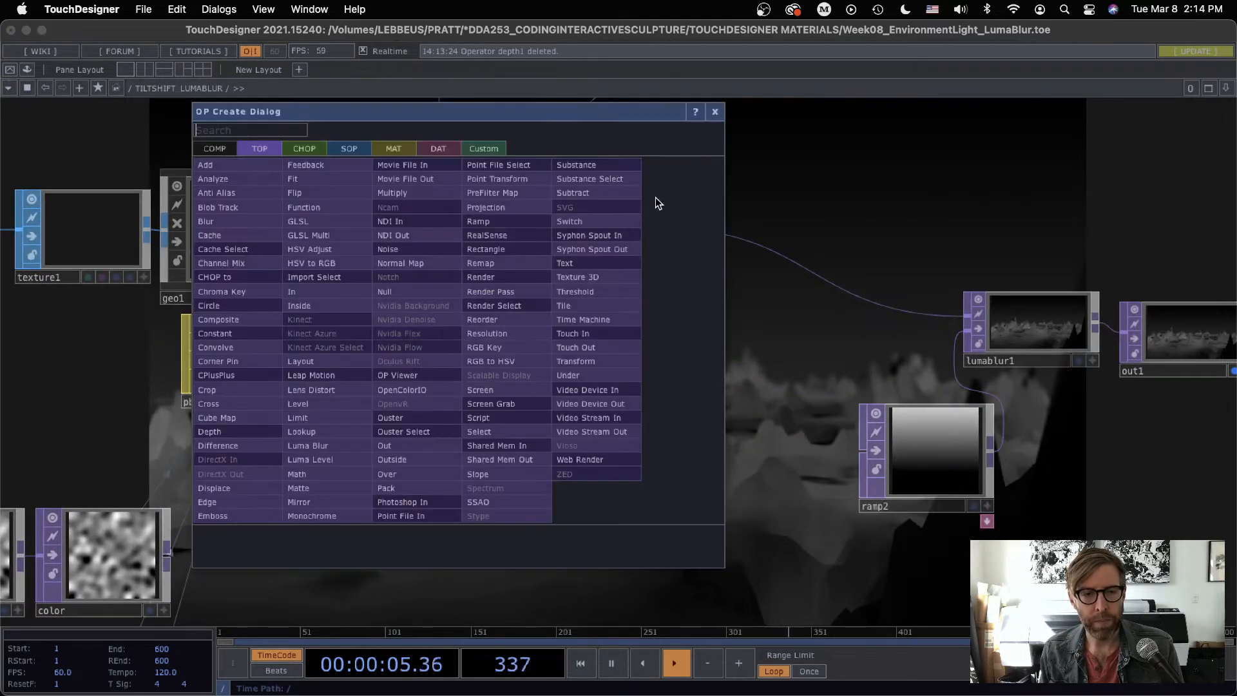
{"action": "left_click", "coordinate": [715, 113]}
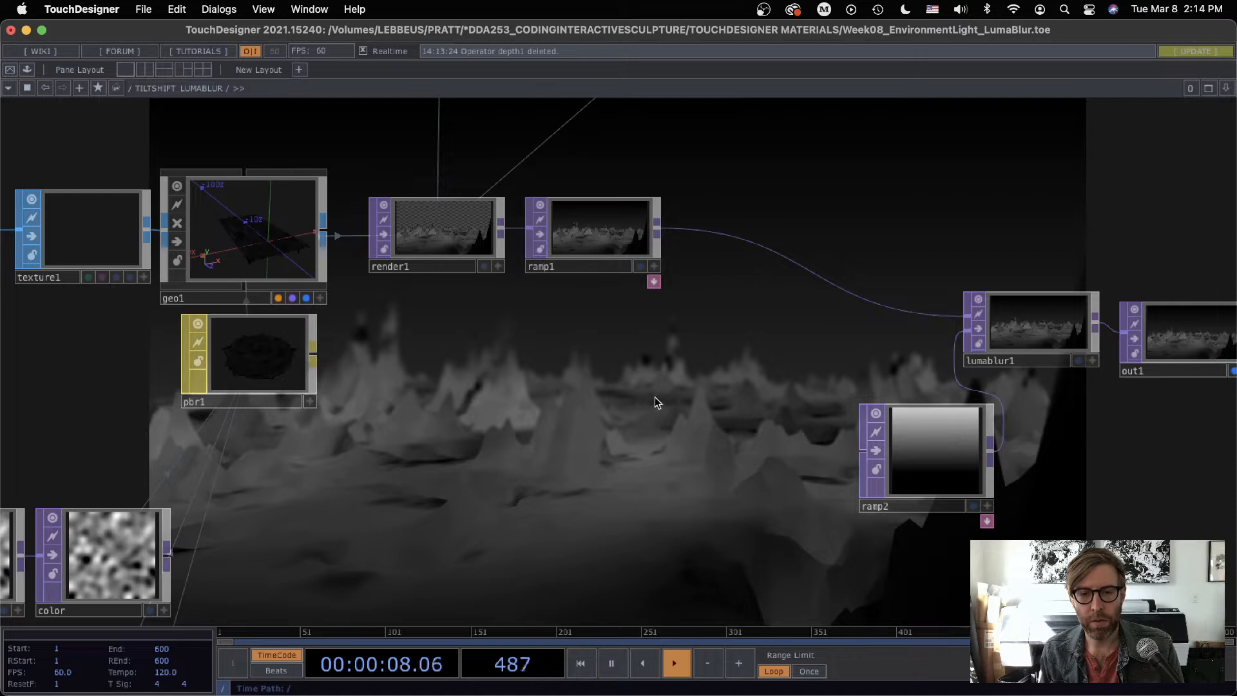
{"action": "key", "text": "Tab"}
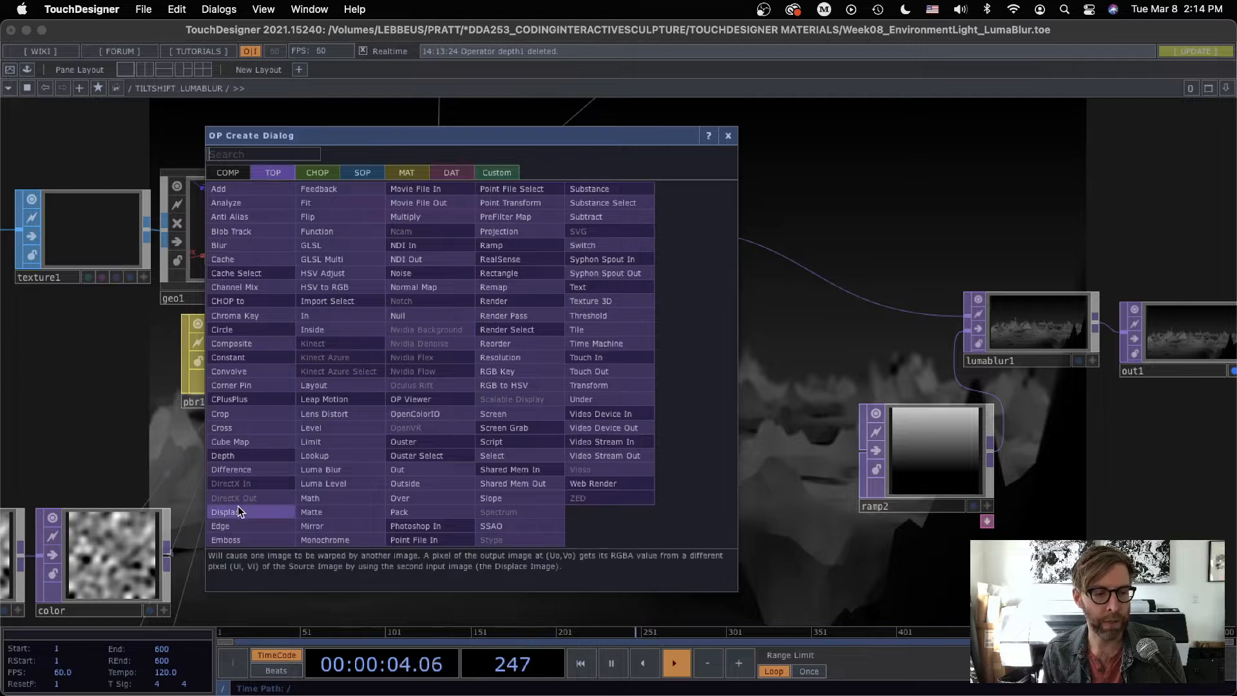
{"action": "left_click", "coordinate": [223, 456]}
{"action": "left_click", "coordinate": [455, 361]}
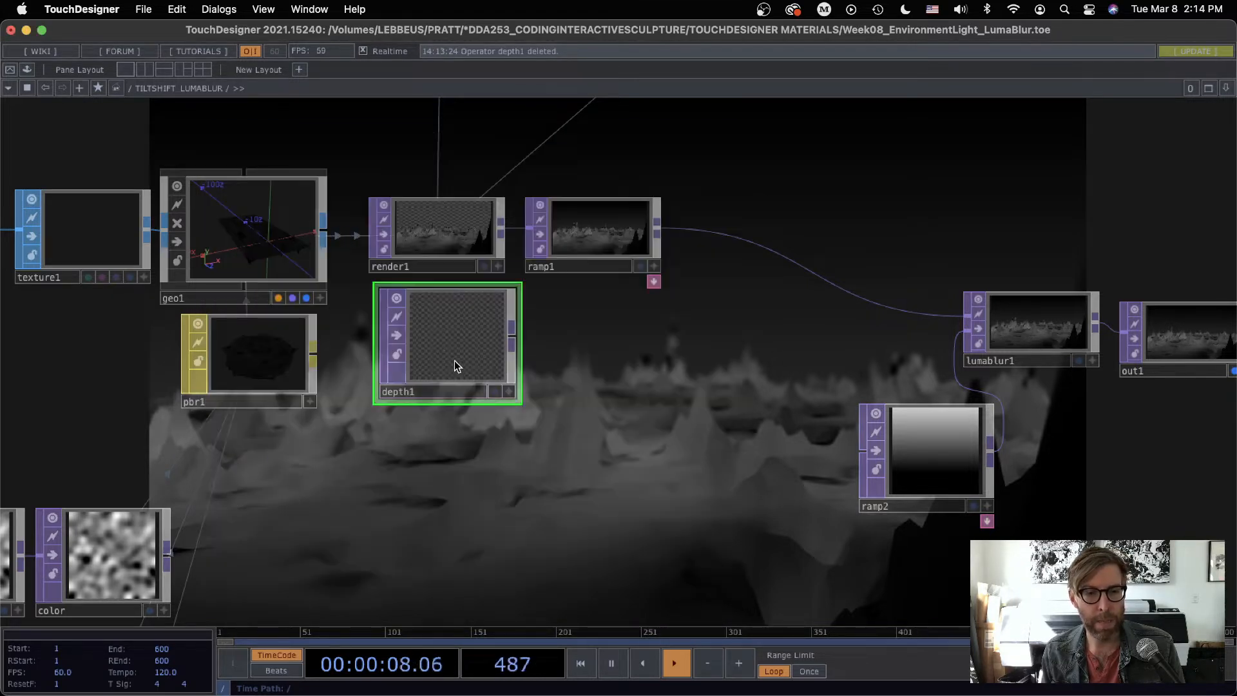
Step: Assign render1 as the source OP of depth1 and align depth1 directly beneath render1
{"action": "key", "text": "p"}
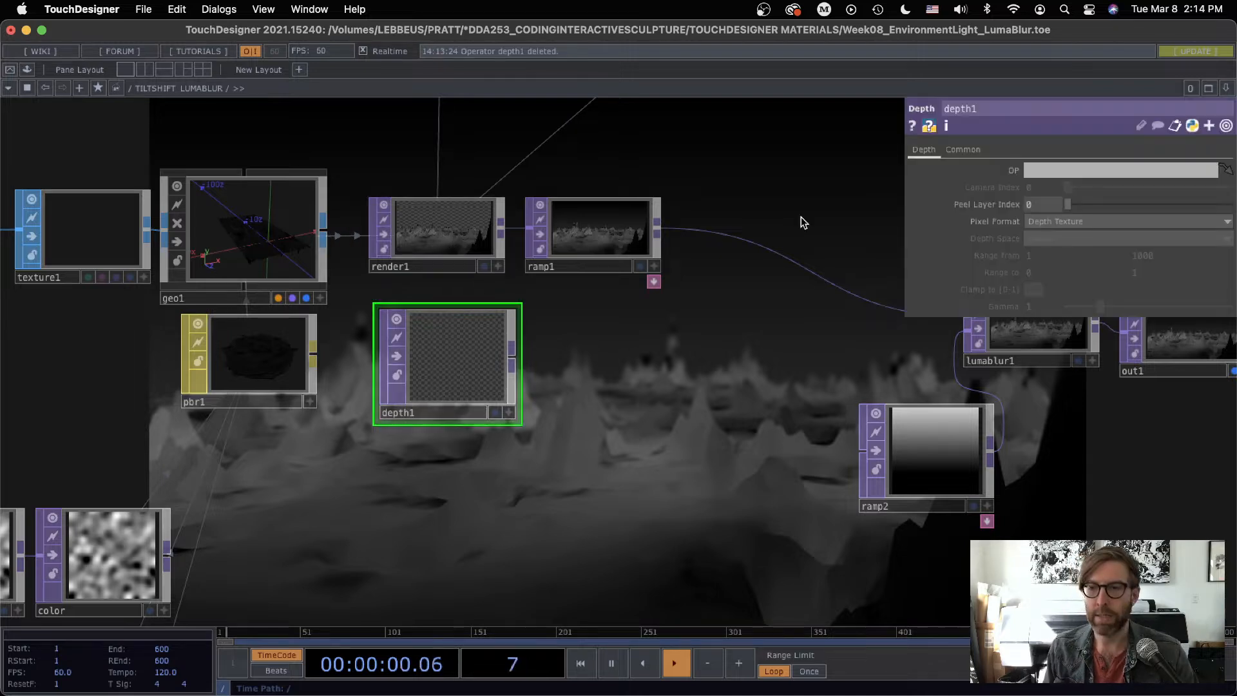
{"action": "left_click_drag", "start_coordinate": [470, 231], "coordinate": [1063, 171]}
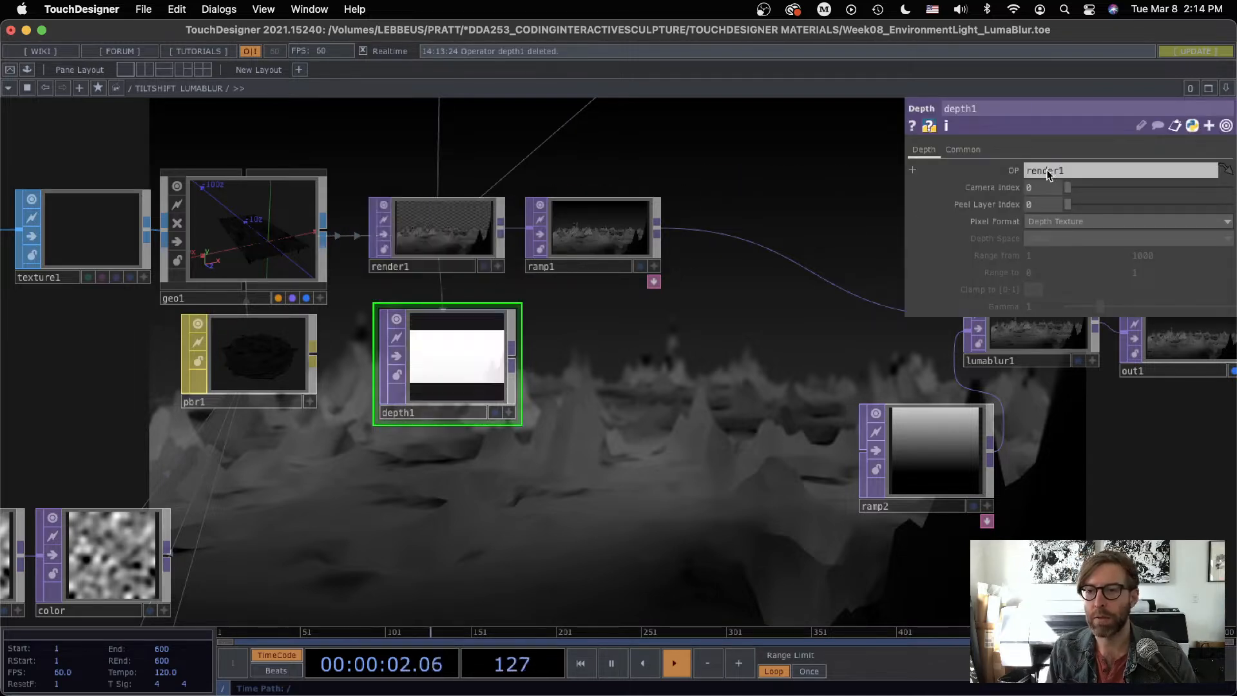
{"action": "scroll", "coordinate": [473, 407], "scroll_direction": "up", "scroll_amount": 1}
{"action": "left_click", "coordinate": [519, 420]}
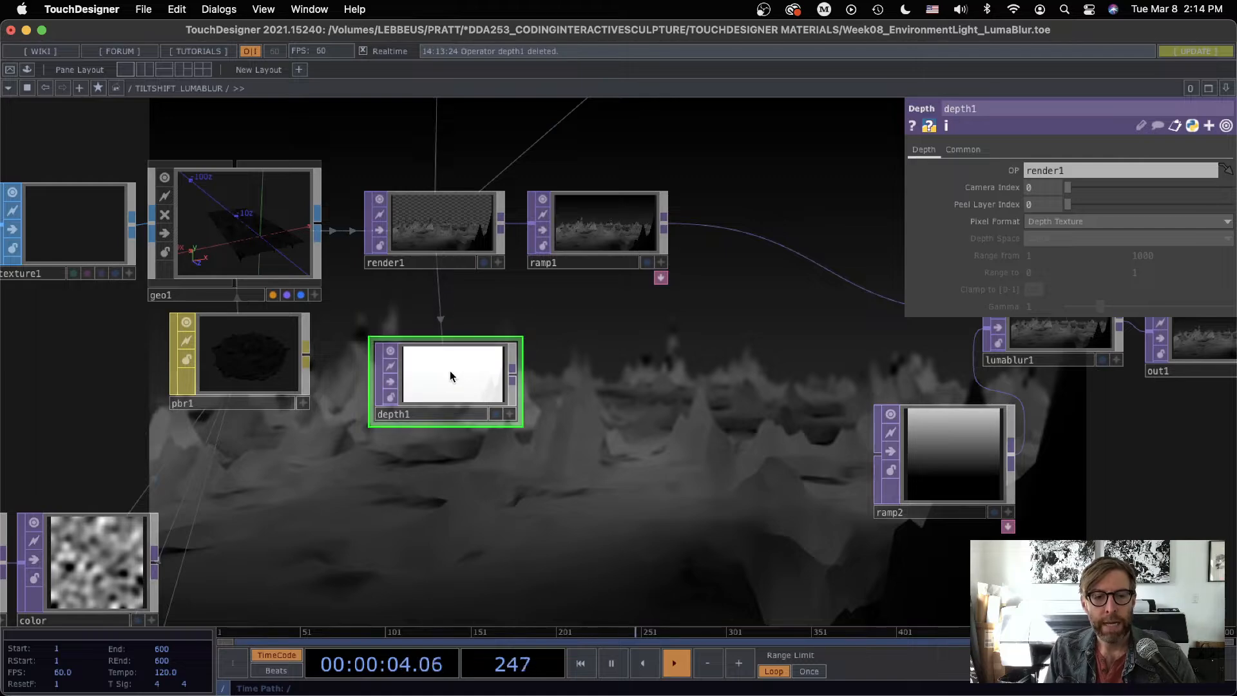
{"action": "left_click_drag", "start_coordinate": [452, 375], "coordinate": [441, 342]}
{"action": "scroll", "coordinate": [440, 344], "scroll_direction": "up", "scroll_amount": 2}
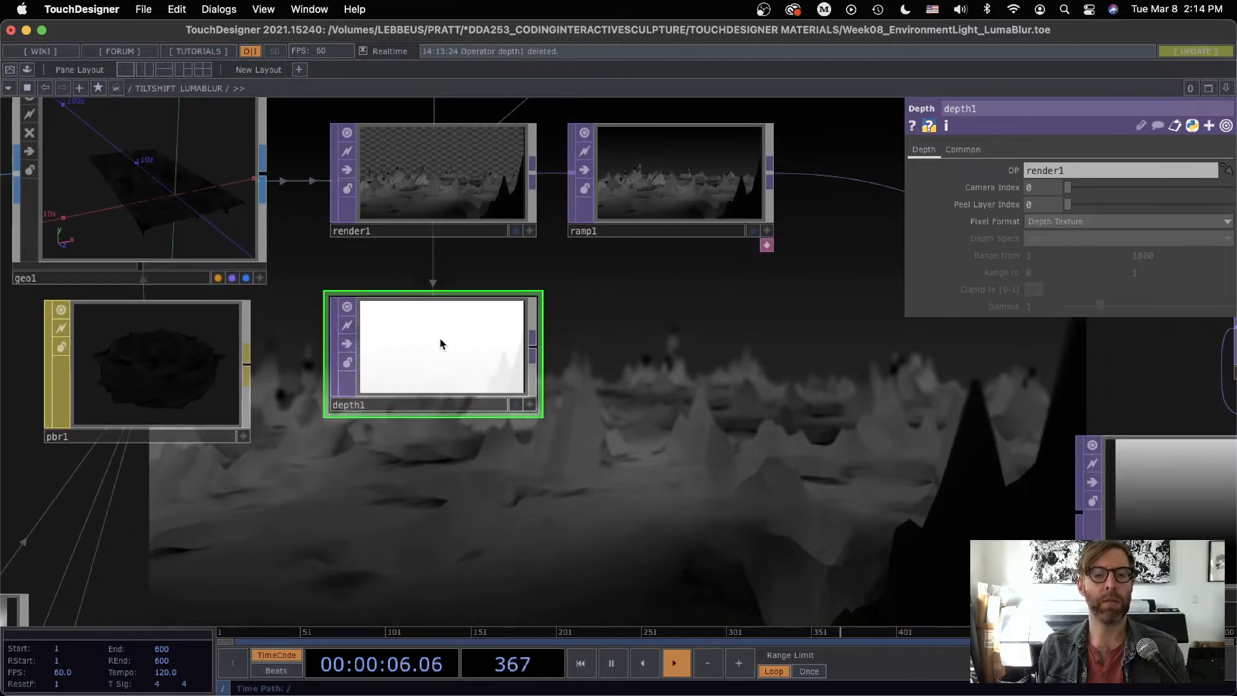
Step: Set the pixel format of depth1 to 32-bit float (RGBA)
{"action": "scroll", "coordinate": [439, 344], "scroll_direction": "up", "scroll_amount": 5}
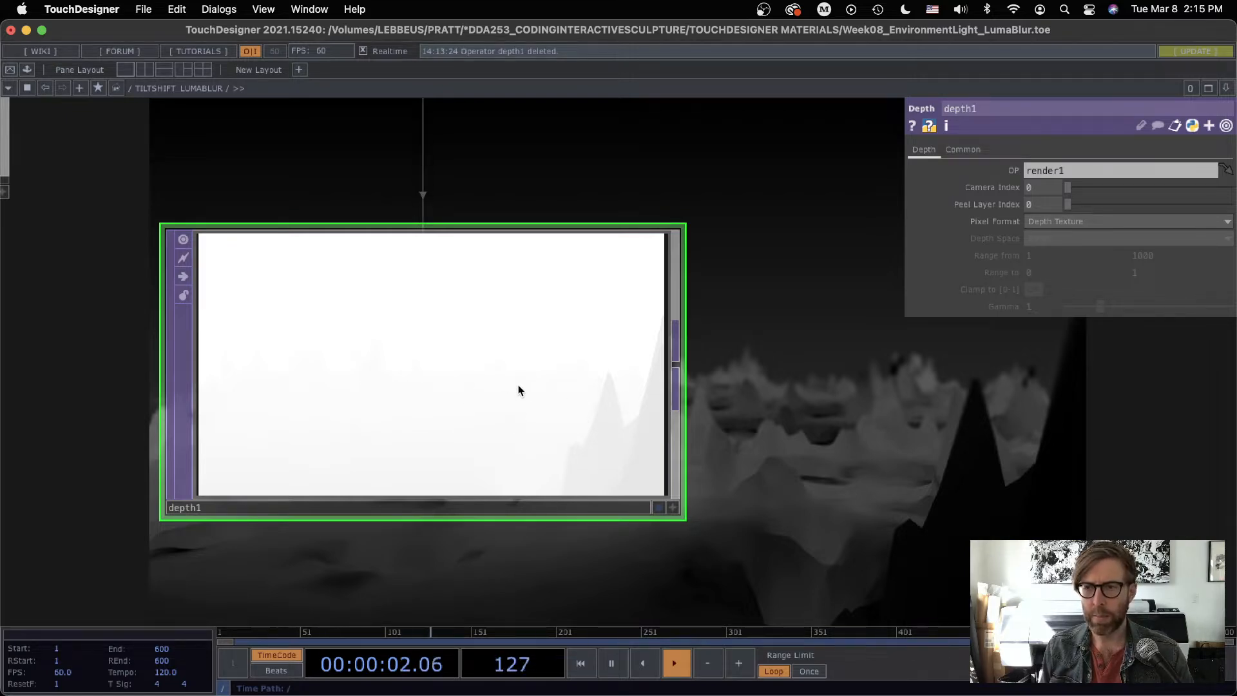
{"action": "left_click_drag", "start_coordinate": [822, 473], "coordinate": [957, 413]}
{"action": "left_click", "coordinate": [1048, 220]}
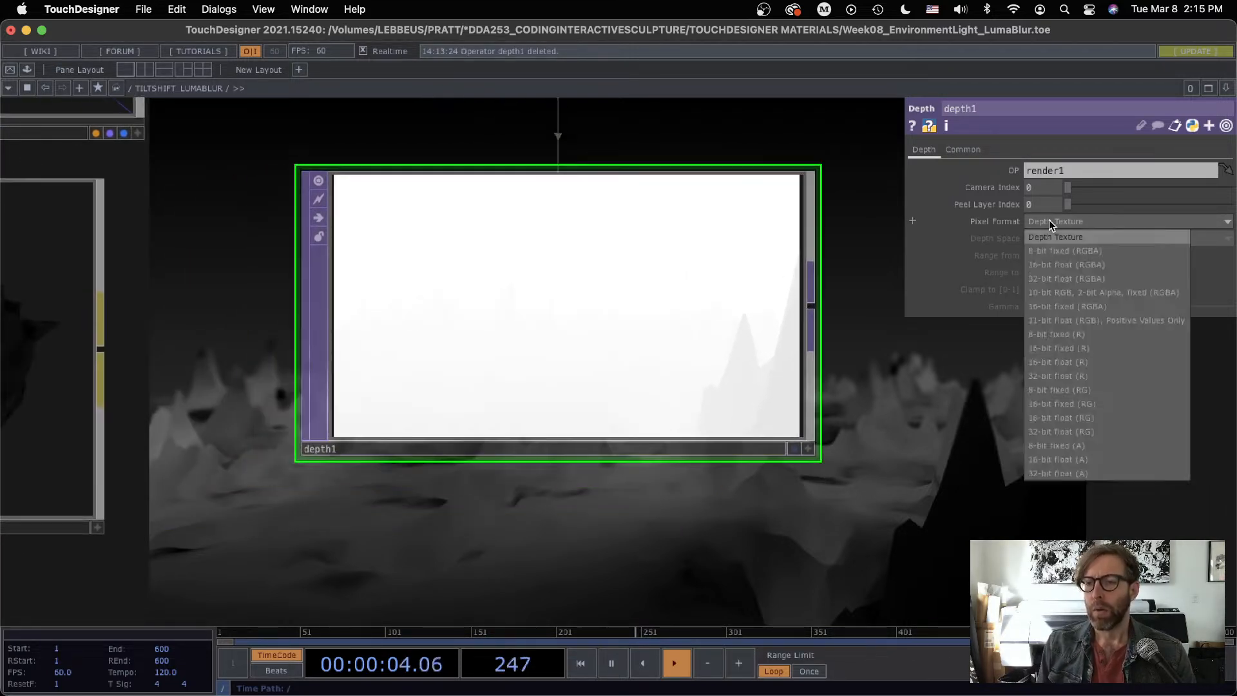
{"action": "left_click", "coordinate": [1053, 279]}
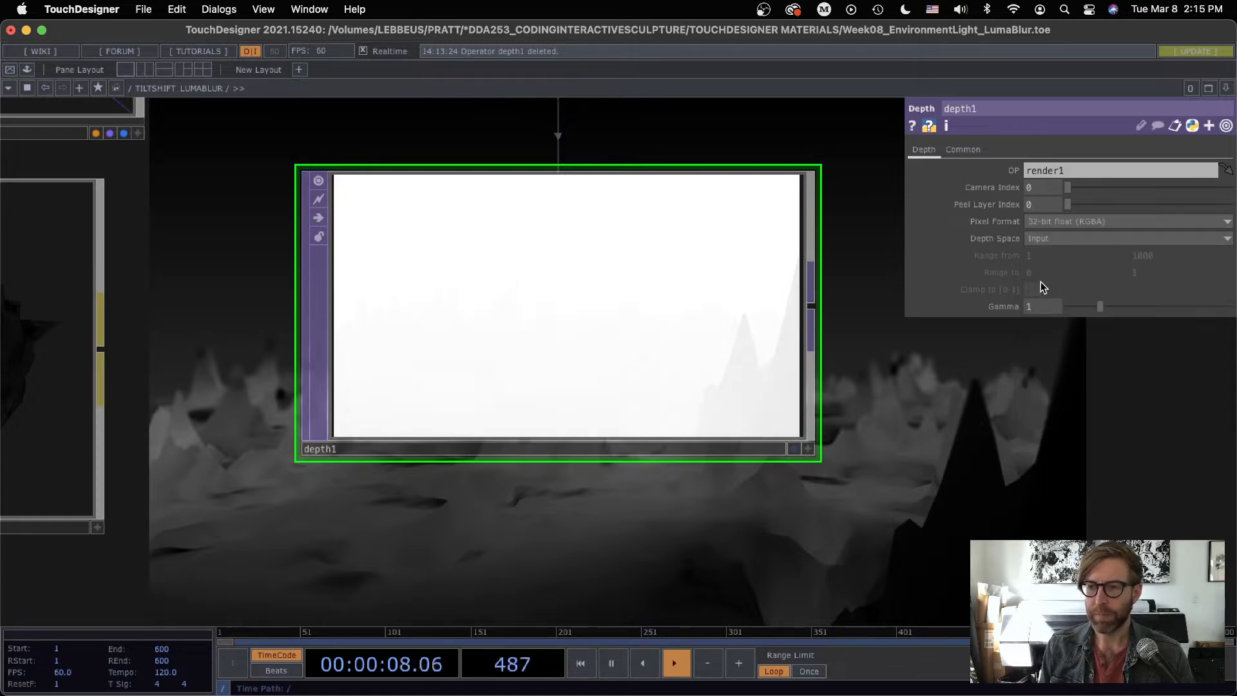
Step: Try the Camera Space depth setting on depth1 with the gamma raised to 4
{"action": "mouse_move", "coordinate": [1099, 304]}
{"action": "left_mouse_down"}
{"action": "mouse_move", "coordinate": [1065, 302]}
{"action": "mouse_move", "coordinate": [1229, 306]}
{"action": "mouse_move", "coordinate": [1150, 298]}
{"action": "mouse_move", "coordinate": [1234, 293]}
{"action": "mouse_move", "coordinate": [1104, 307]}
{"action": "left_mouse_up"}
{"action": "left_click", "coordinate": [1033, 240]}
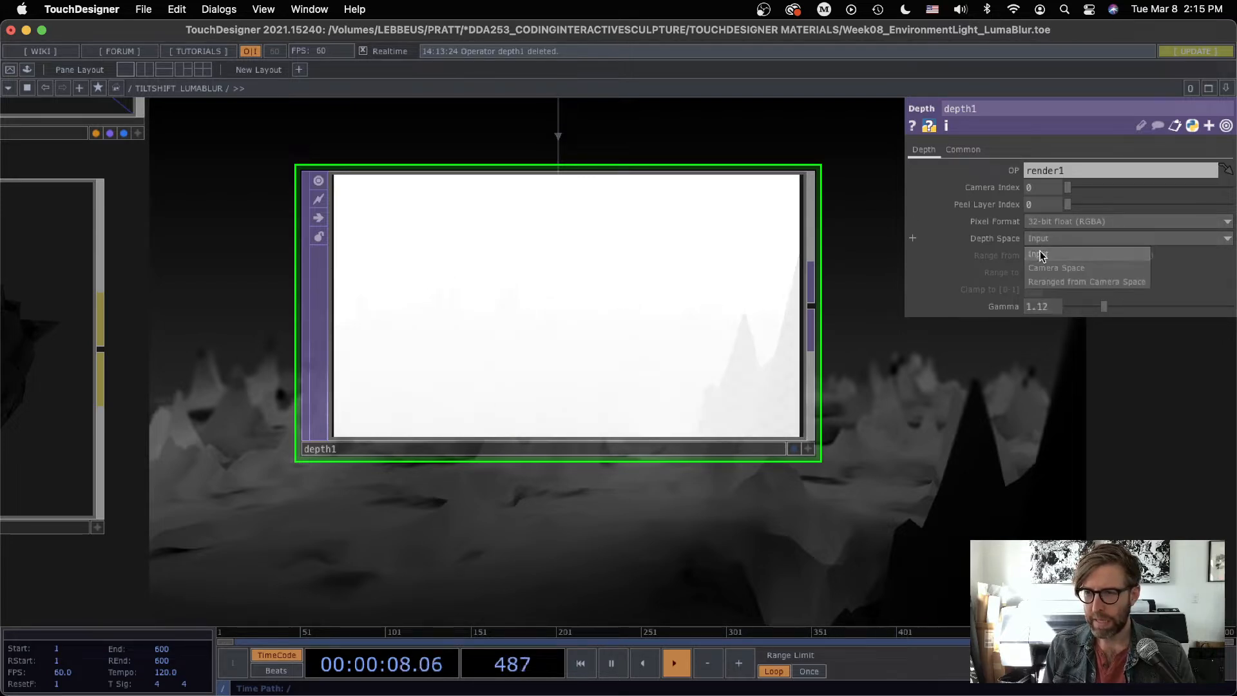
{"action": "left_click", "coordinate": [1047, 277]}
{"action": "left_click_drag", "start_coordinate": [1118, 310], "coordinate": [1197, 307]}
Step: Configure depth1 with the Reranged from Camera Space depth space, a gamma of 1 and a Range from minimum of 0
{"action": "left_click", "coordinate": [1045, 245]}
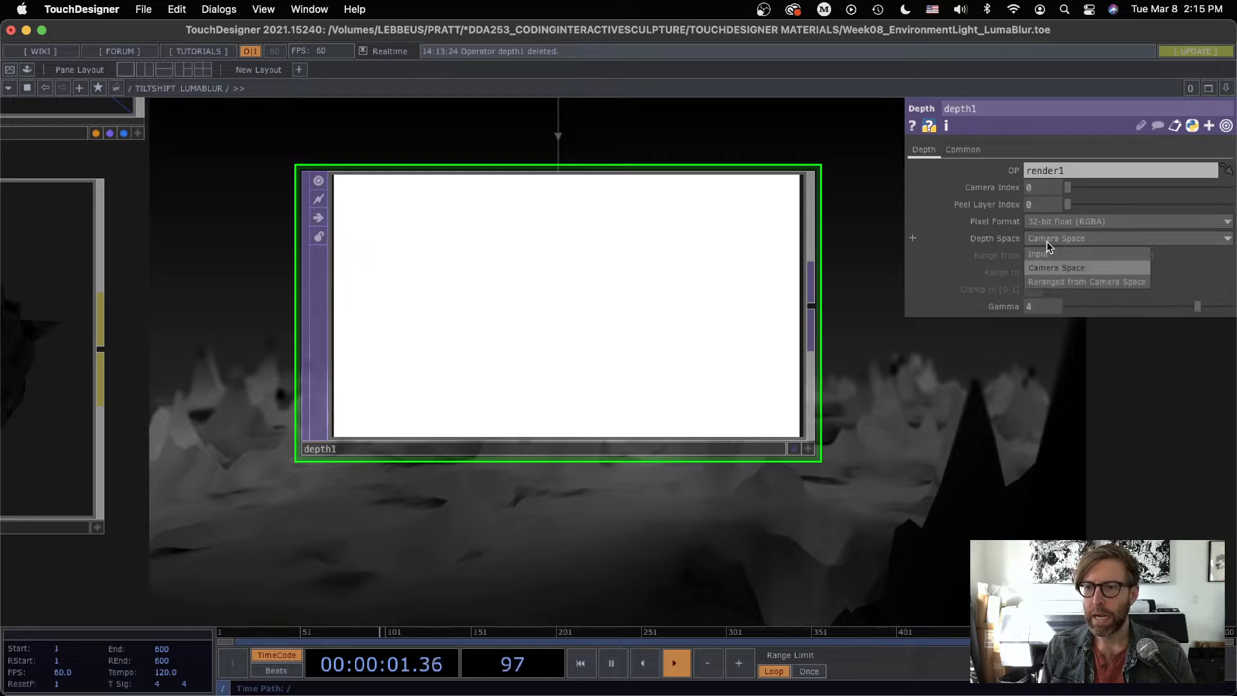
{"action": "left_click", "coordinate": [1054, 281]}
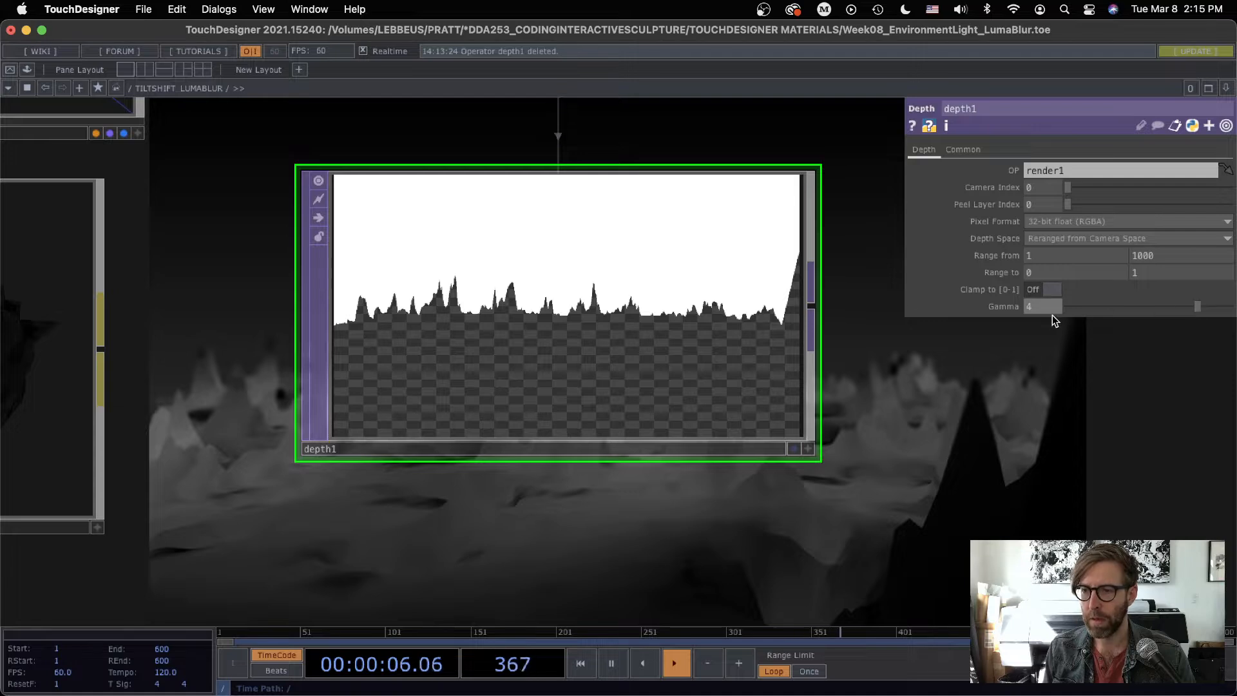
{"action": "key", "text": "Return"}
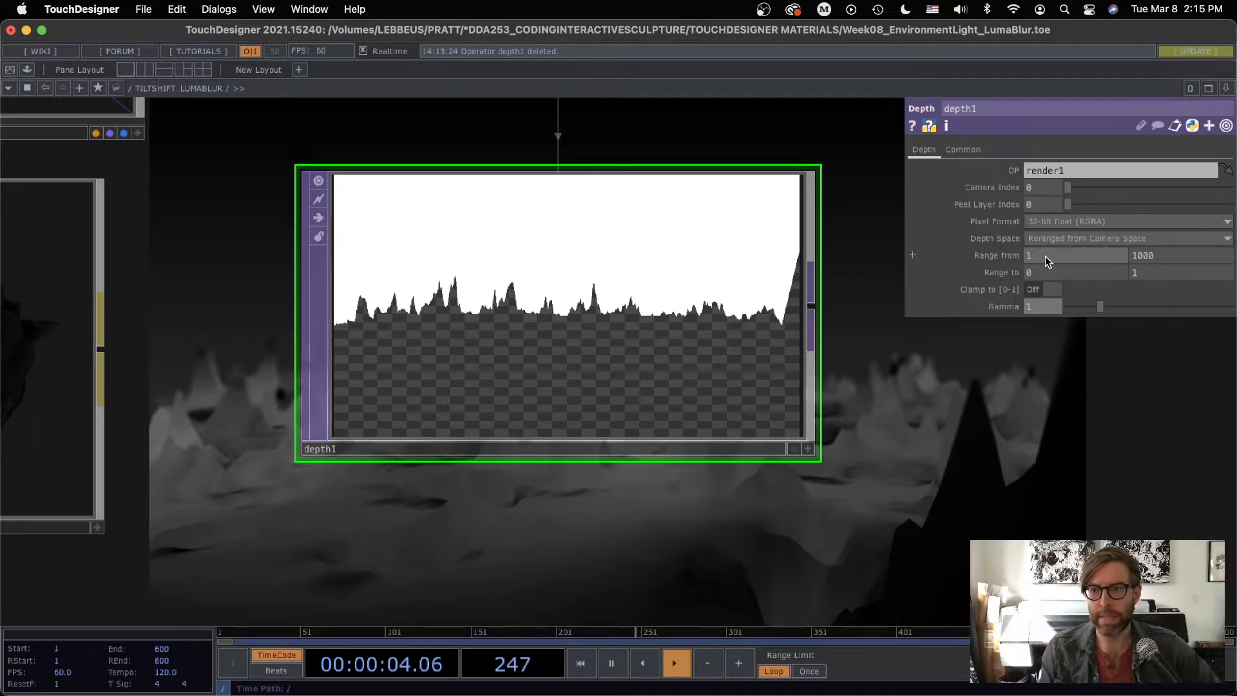
{"action": "left_click_drag", "start_coordinate": [1045, 257], "coordinate": [1009, 256]}
{"action": "type", "text": "0"}
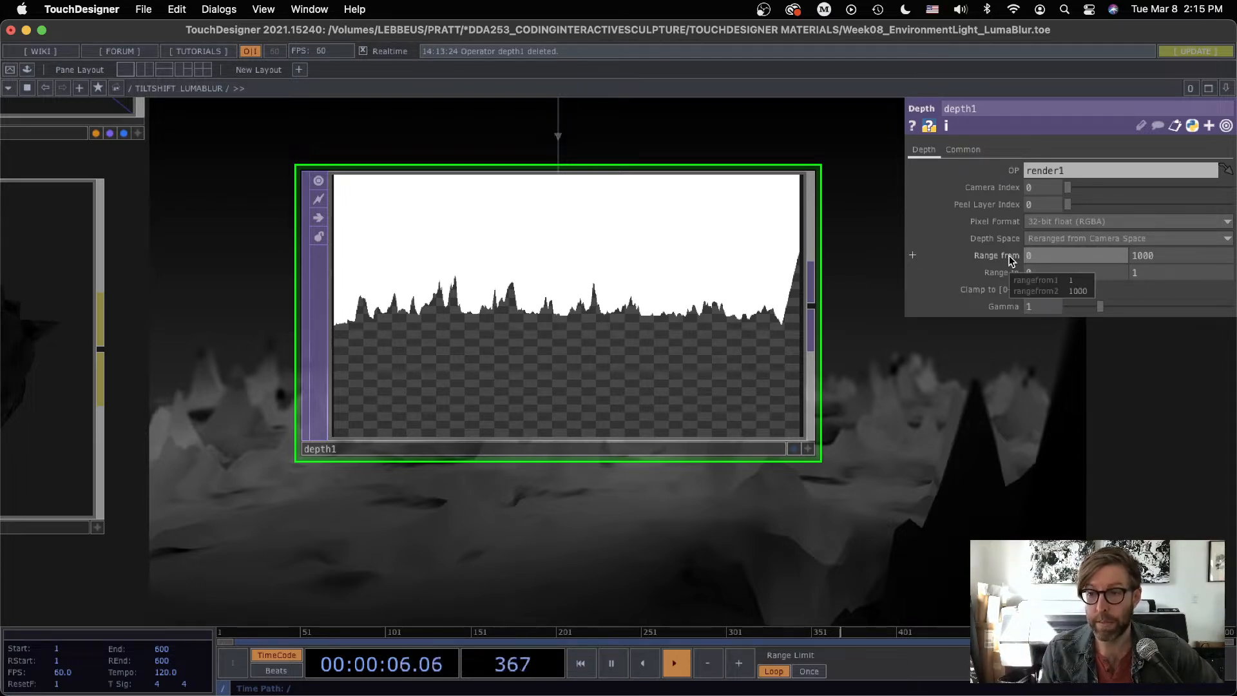
Step: Examine the size and center parameters of grid1 to determine how deep the terrain extends
{"action": "scroll", "coordinate": [886, 491], "scroll_direction": "down", "scroll_amount": 1}
{"action": "left_click_drag", "start_coordinate": [887, 491], "coordinate": [888, 101]}
{"action": "scroll", "coordinate": [758, 400], "scroll_direction": "down", "scroll_amount": 2}
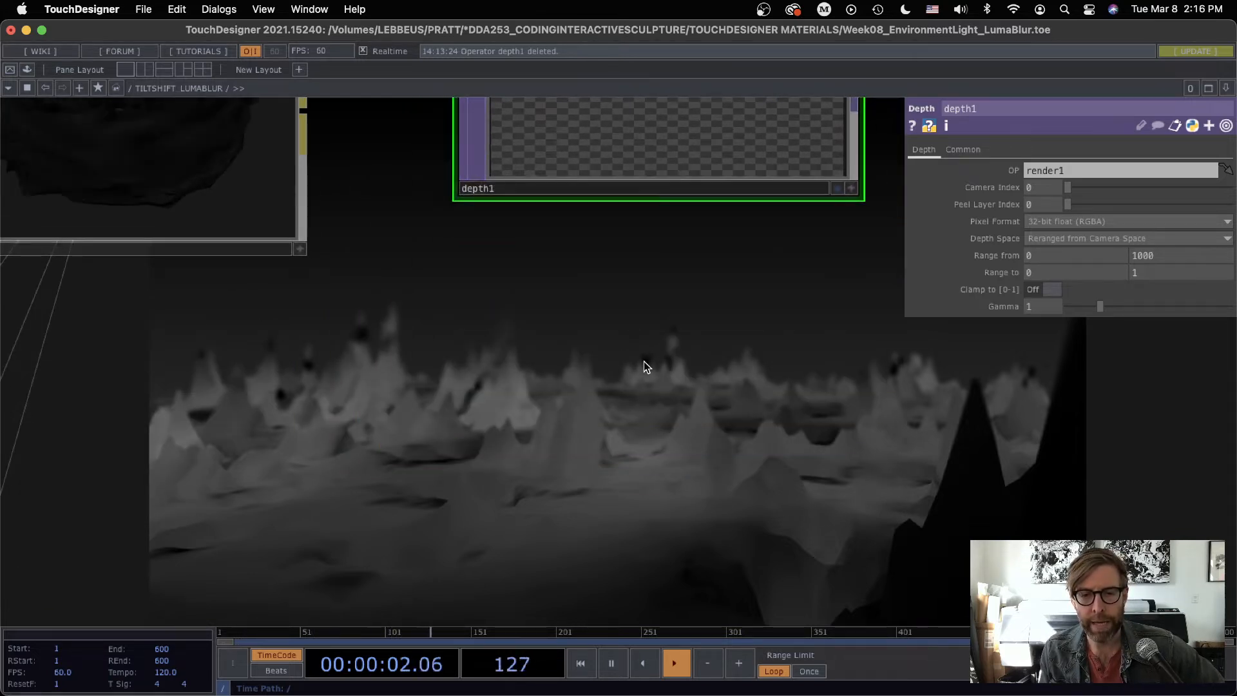
{"action": "scroll", "coordinate": [667, 365], "scroll_direction": "down", "scroll_amount": 3}
{"action": "scroll", "coordinate": [687, 359], "scroll_direction": "down", "scroll_amount": 5}
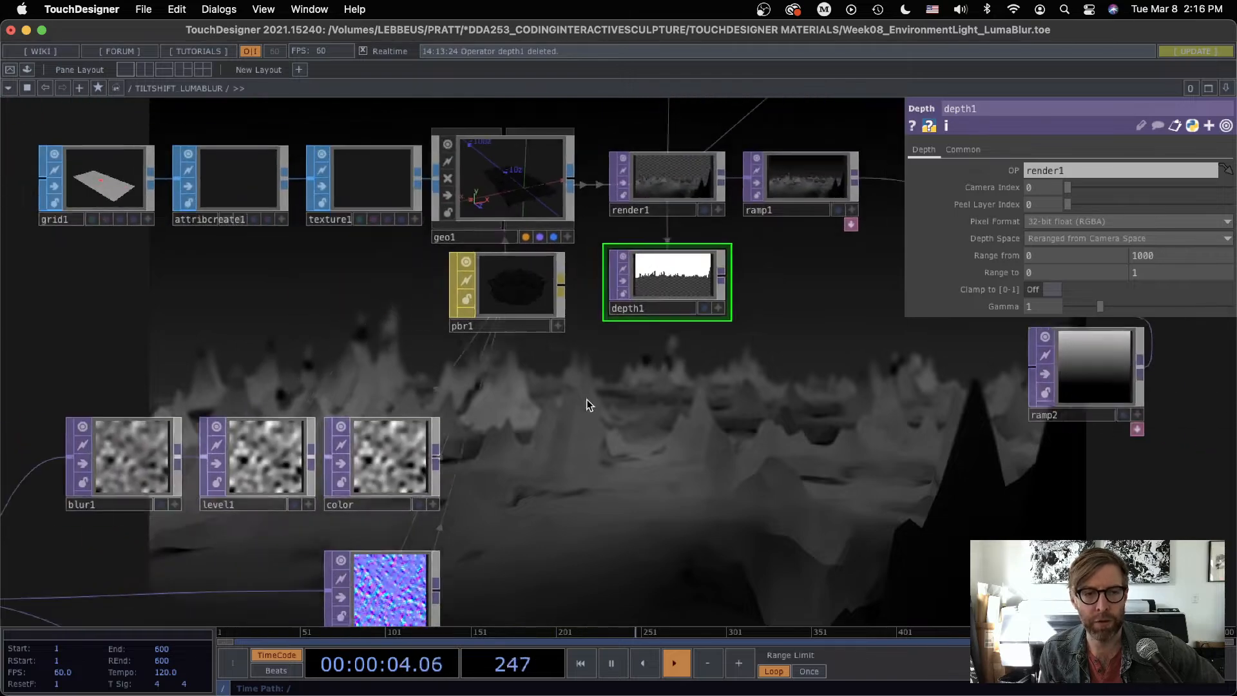
{"action": "left_click_drag", "start_coordinate": [275, 314], "coordinate": [546, 383]}
{"action": "scroll", "coordinate": [539, 364], "scroll_direction": "up", "scroll_amount": 1}
{"action": "scroll", "coordinate": [540, 364], "scroll_direction": "up", "scroll_amount": 1}
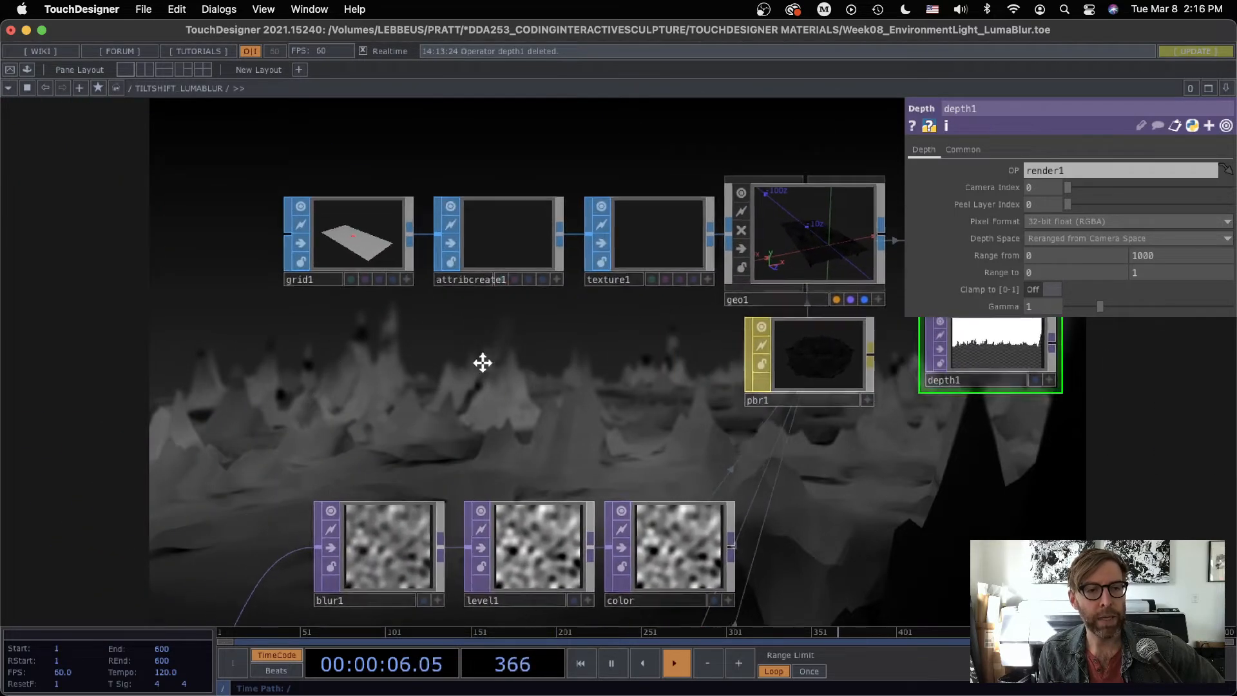
{"action": "left_click_drag", "start_coordinate": [480, 361], "coordinate": [519, 413]}
{"action": "scroll", "coordinate": [379, 300], "scroll_direction": "up", "scroll_amount": 6}
{"action": "scroll", "coordinate": [380, 299], "scroll_direction": "up", "scroll_amount": 4}
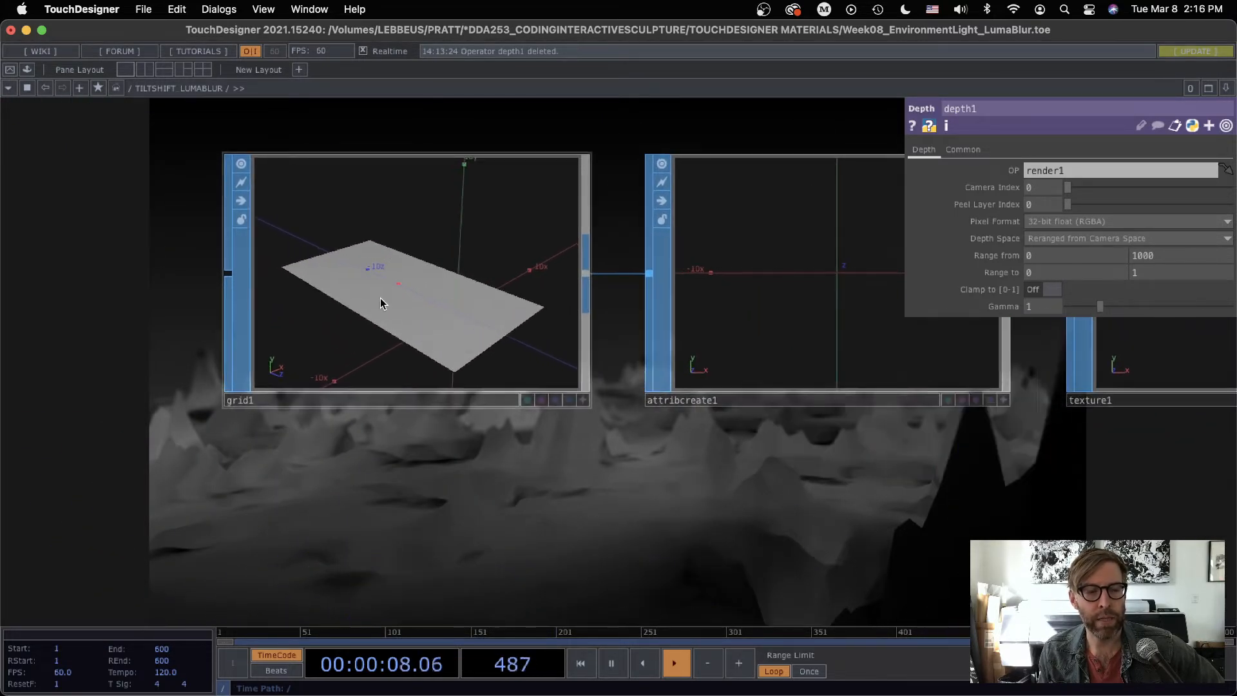
{"action": "left_click", "coordinate": [516, 325]}
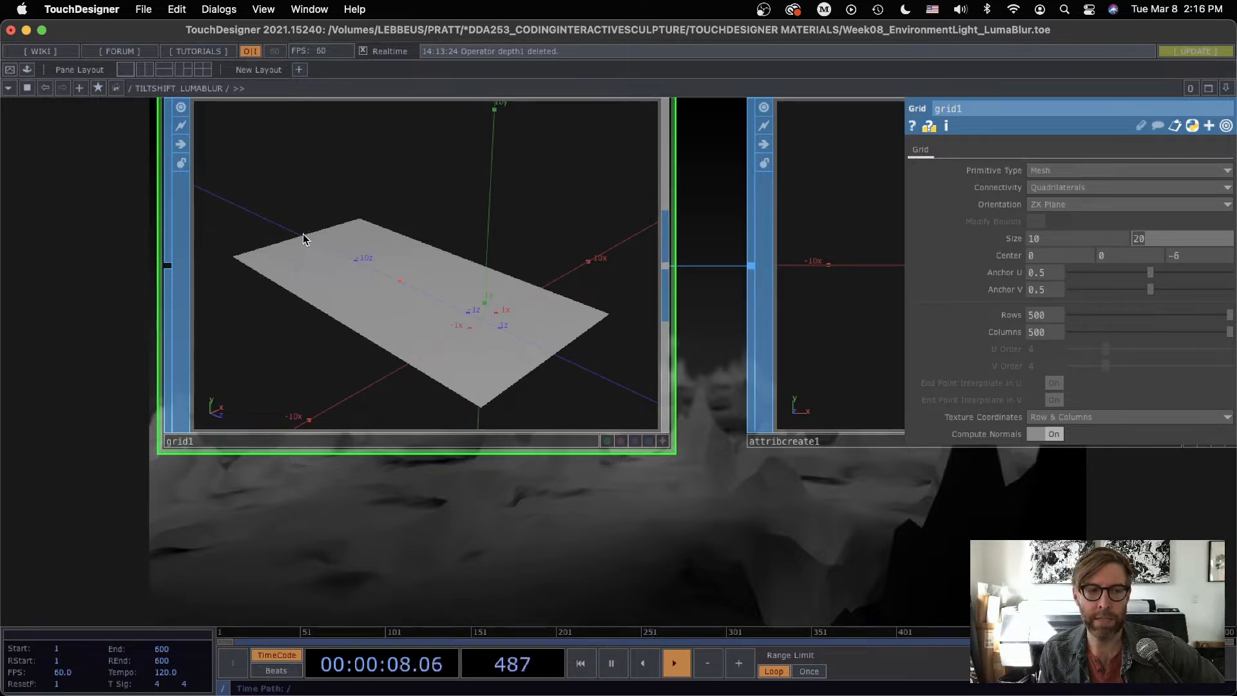
{"action": "scroll", "coordinate": [679, 467], "scroll_direction": "down", "scroll_amount": 3}
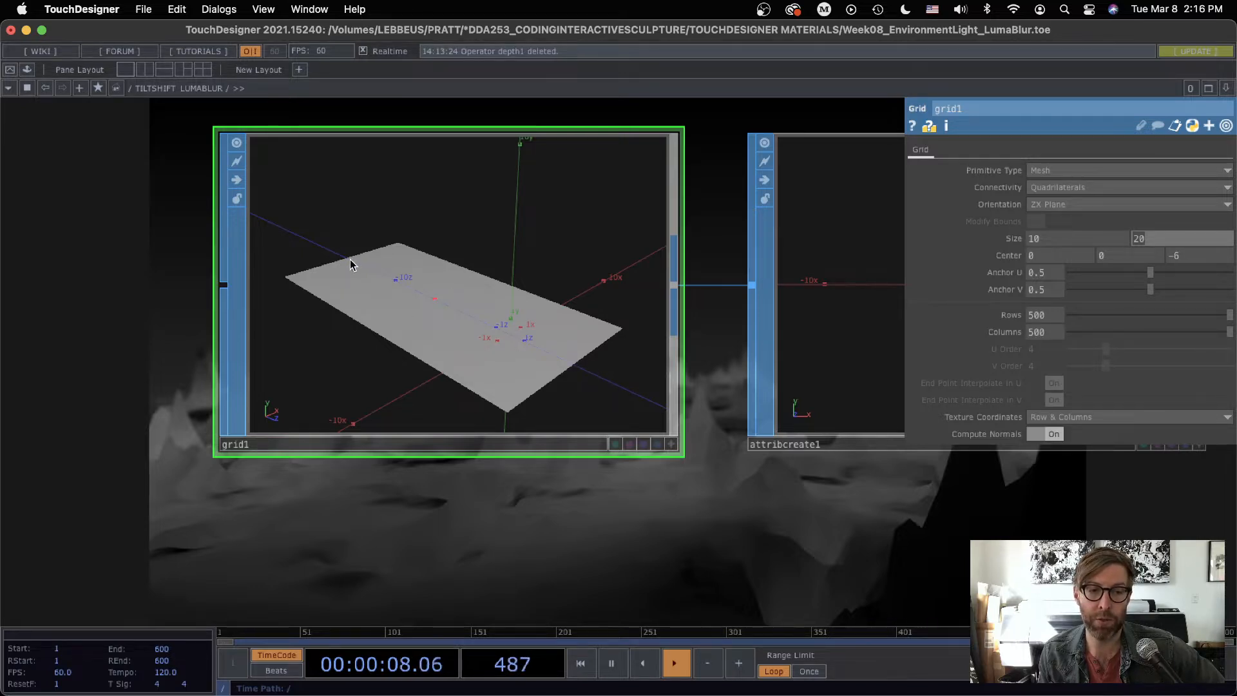
Step: Set the Range from maximum of depth1 to 20
{"action": "scroll", "coordinate": [723, 483], "scroll_direction": "down", "scroll_amount": 10}
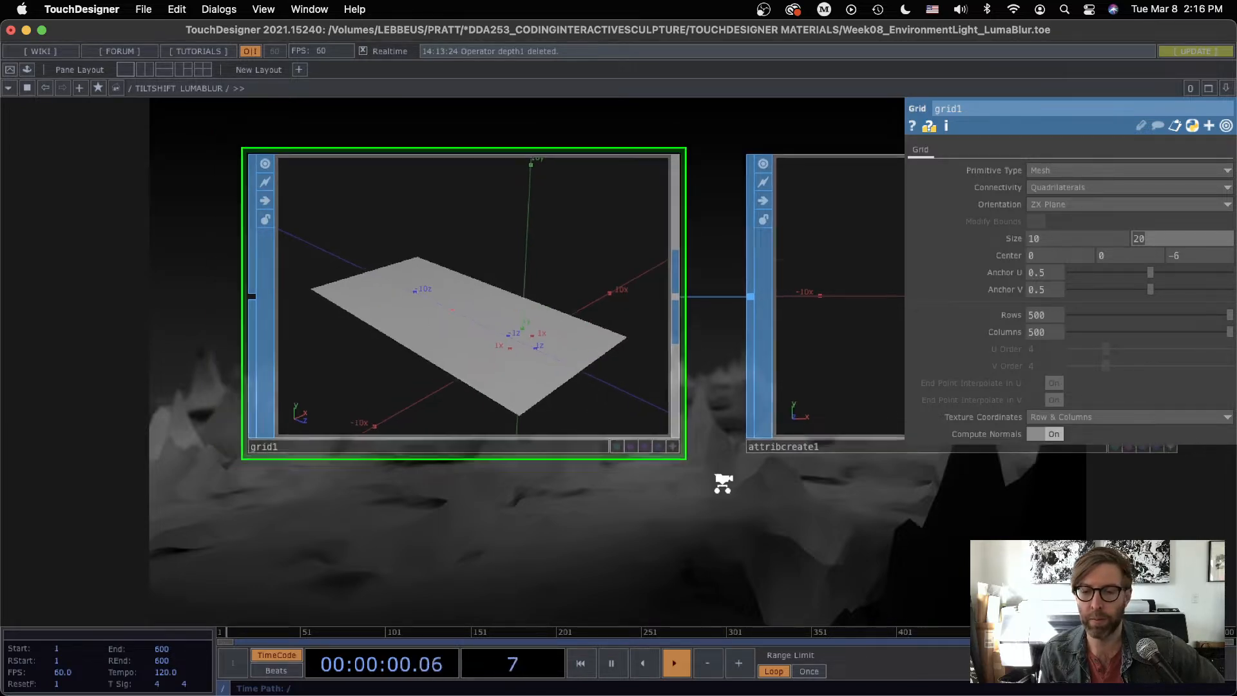
{"action": "left_click_drag", "start_coordinate": [853, 519], "coordinate": [32, 405]}
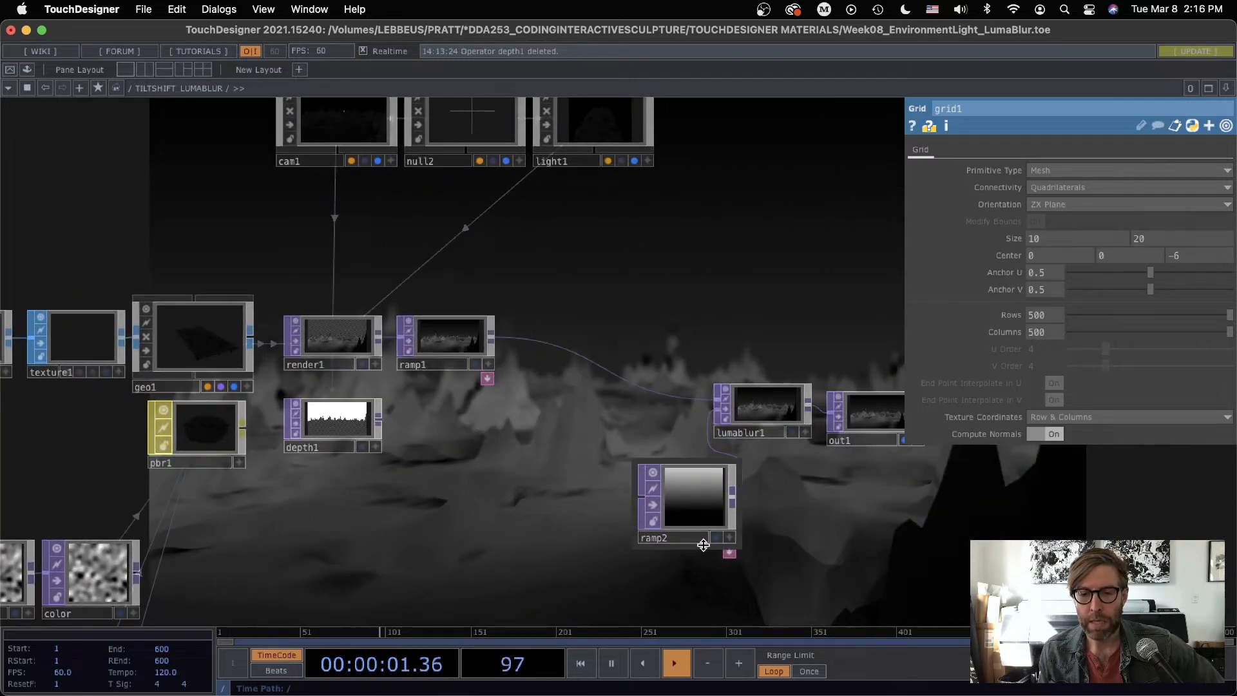
{"action": "left_click", "coordinate": [333, 422]}
{"action": "scroll", "coordinate": [335, 422], "scroll_direction": "up", "scroll_amount": 8}
{"action": "left_click_drag", "start_coordinate": [660, 407], "coordinate": [743, 310]}
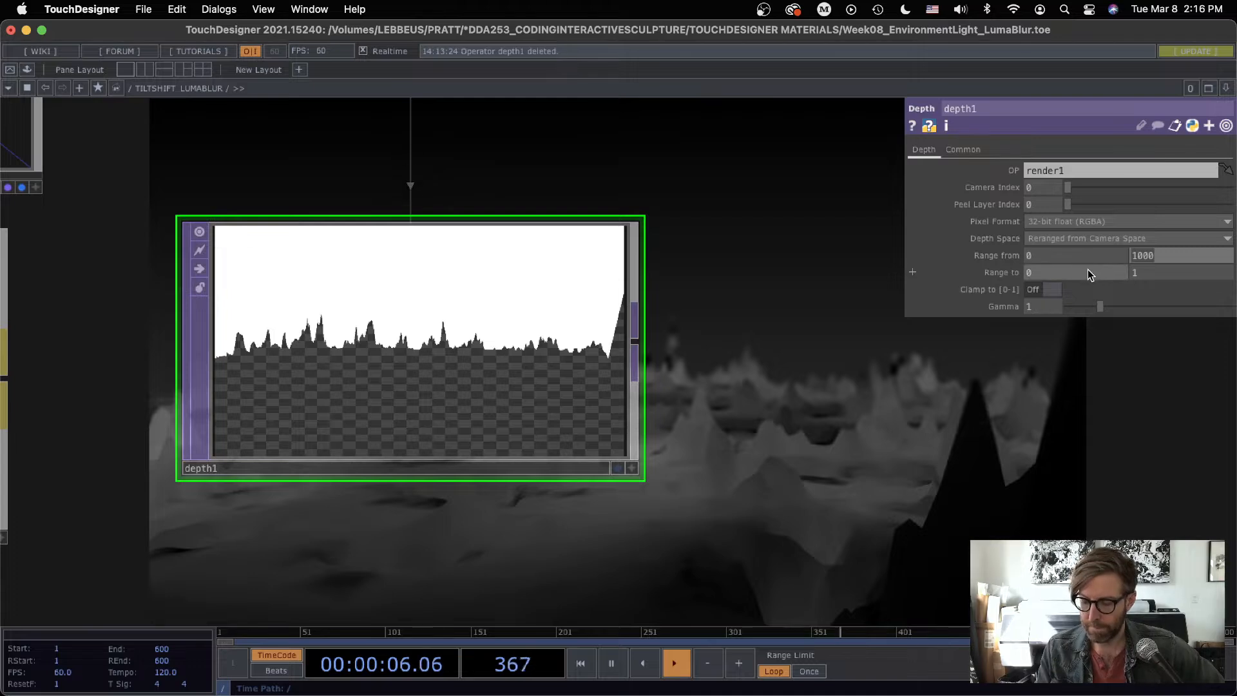
{"action": "type", "text": "20"}
{"action": "key", "text": "Return"}
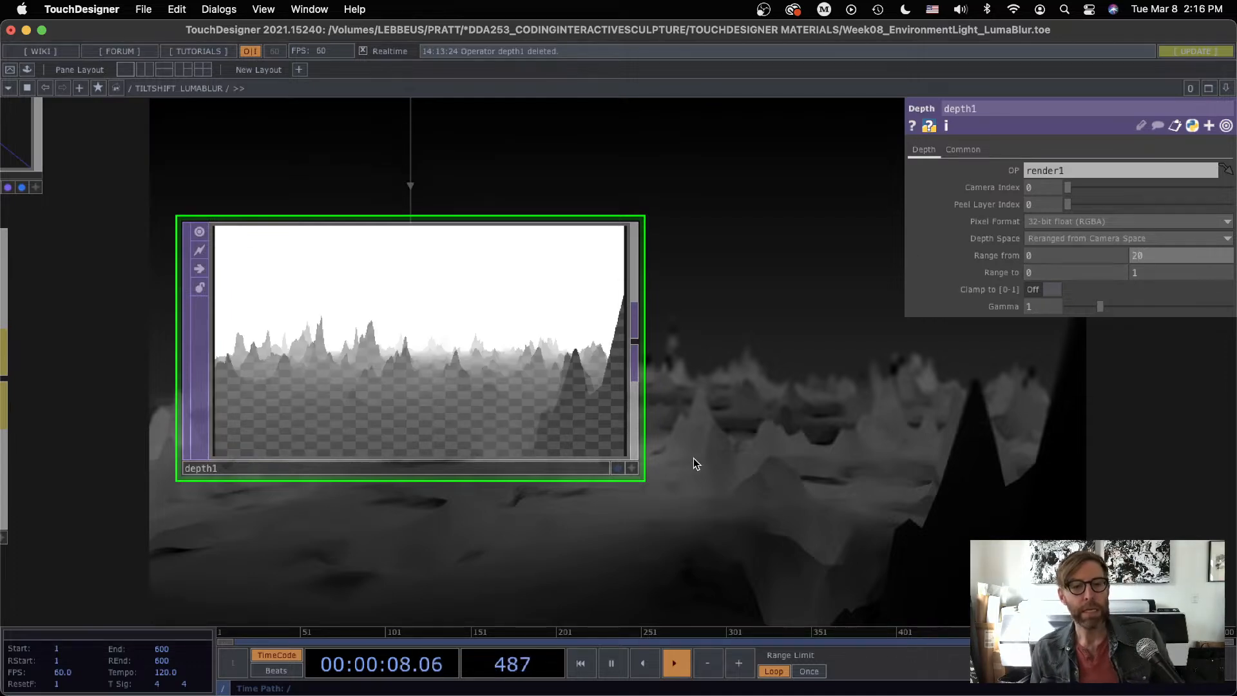
Step: Add a Level TOP fed by depth1, align it beside depth1 and show its parameters
{"action": "scroll", "coordinate": [692, 454], "scroll_direction": "up", "scroll_amount": 6}
{"action": "left_click_drag", "start_coordinate": [689, 451], "coordinate": [954, 451]}
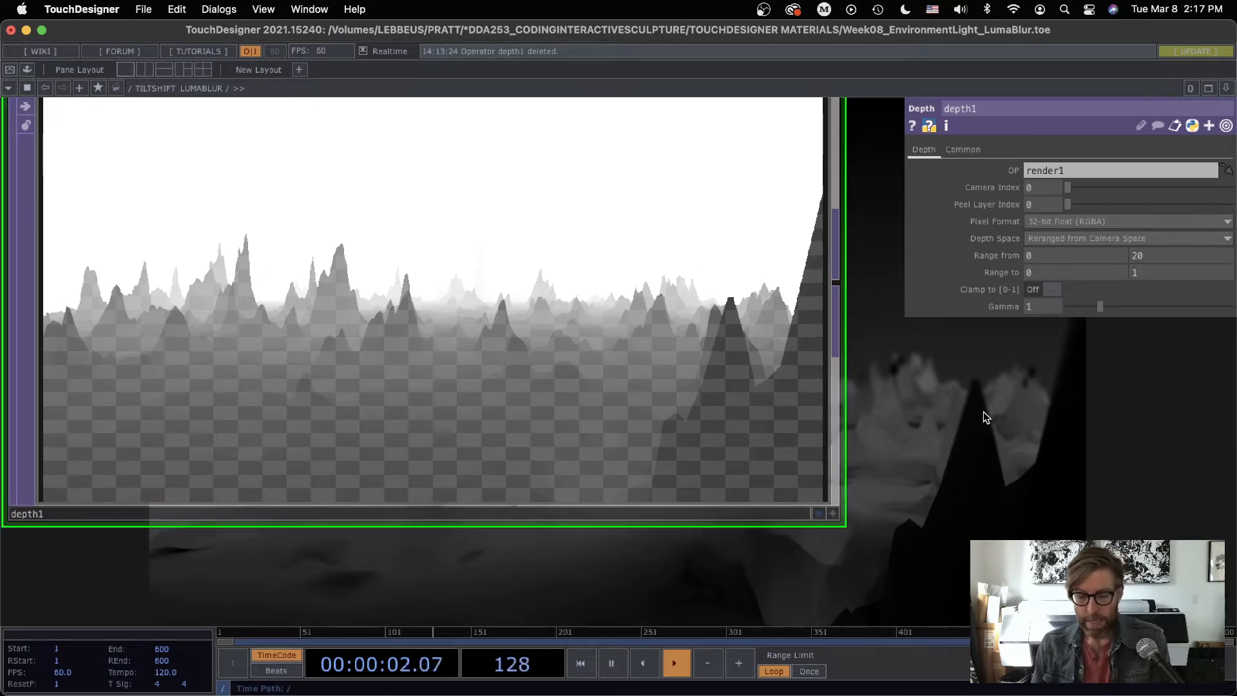
{"action": "scroll", "coordinate": [983, 412], "scroll_direction": "down", "scroll_amount": 5}
{"action": "left_click_drag", "start_coordinate": [1000, 461], "coordinate": [582, 462]}
{"action": "scroll", "coordinate": [670, 475], "scroll_direction": "down", "scroll_amount": 3}
{"action": "right_click", "coordinate": [488, 375]}
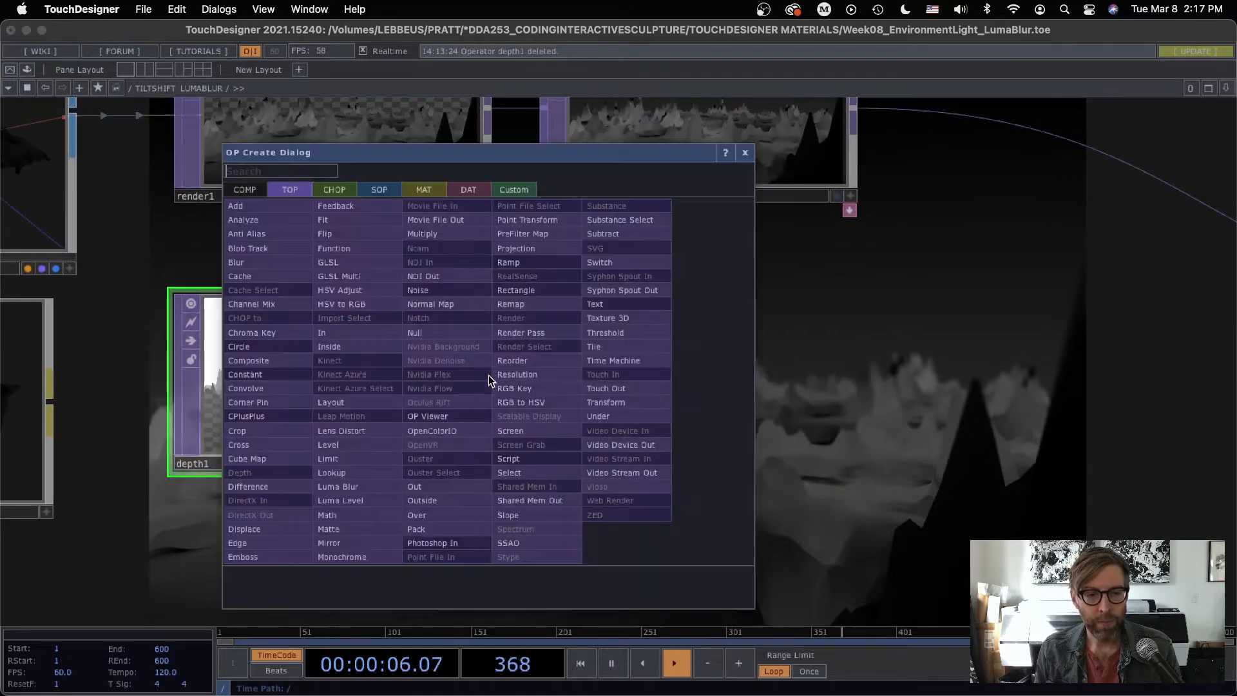
{"action": "left_click", "coordinate": [329, 444]}
{"action": "left_click", "coordinate": [693, 390]}
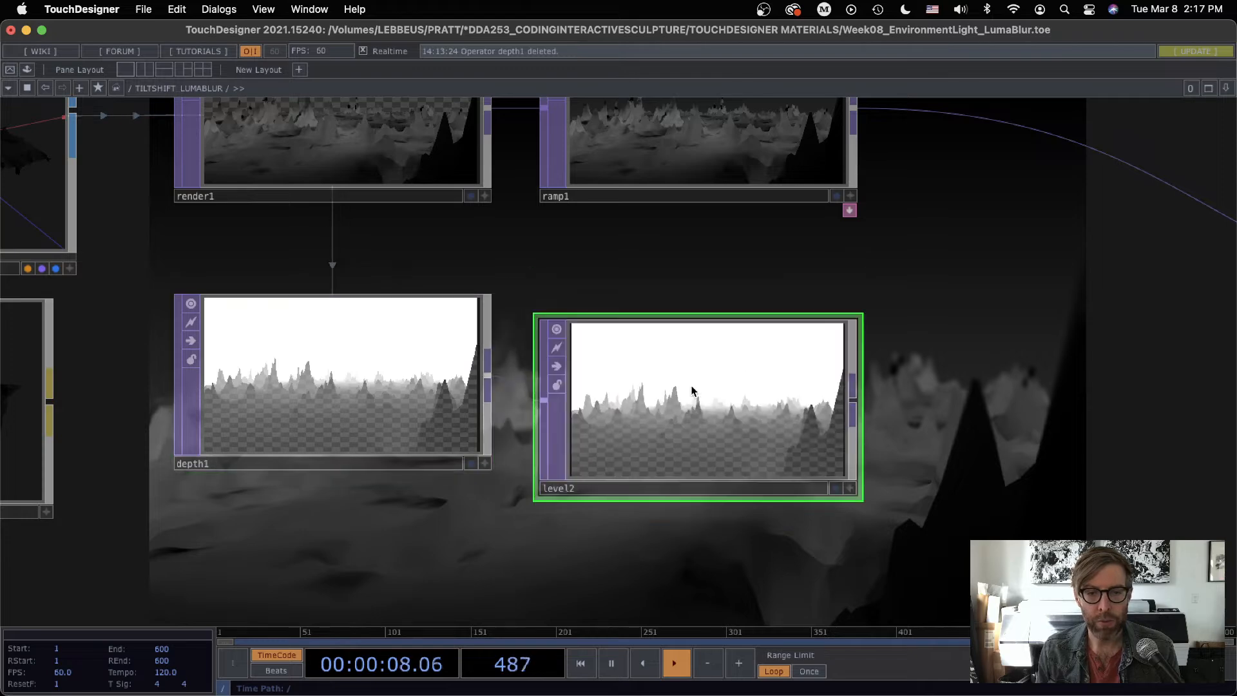
{"action": "left_click_drag", "start_coordinate": [691, 395], "coordinate": [668, 369]}
{"action": "key", "text": "p"}
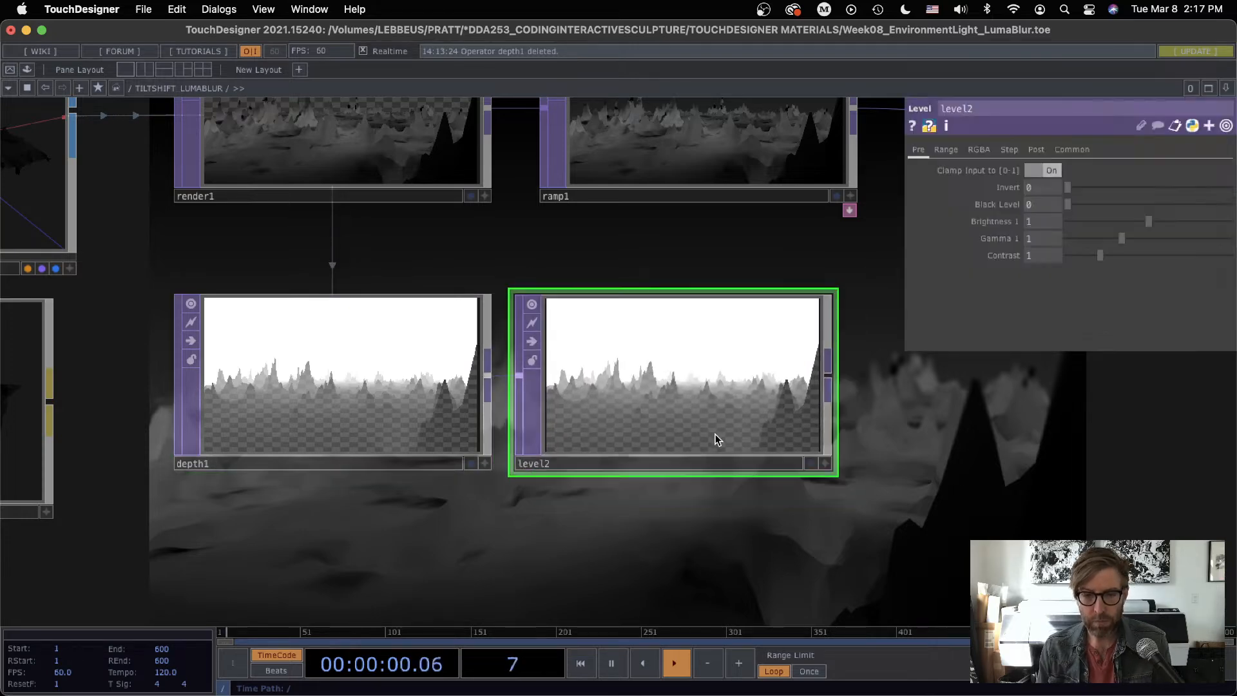
Step: Try a gamma of 0.97 on the Level TOP fed by depth1, and delete that Level TOP
{"action": "left_click_drag", "start_coordinate": [805, 533], "coordinate": [775, 526]}
{"action": "scroll", "coordinate": [632, 509], "scroll_direction": "up", "scroll_amount": 5}
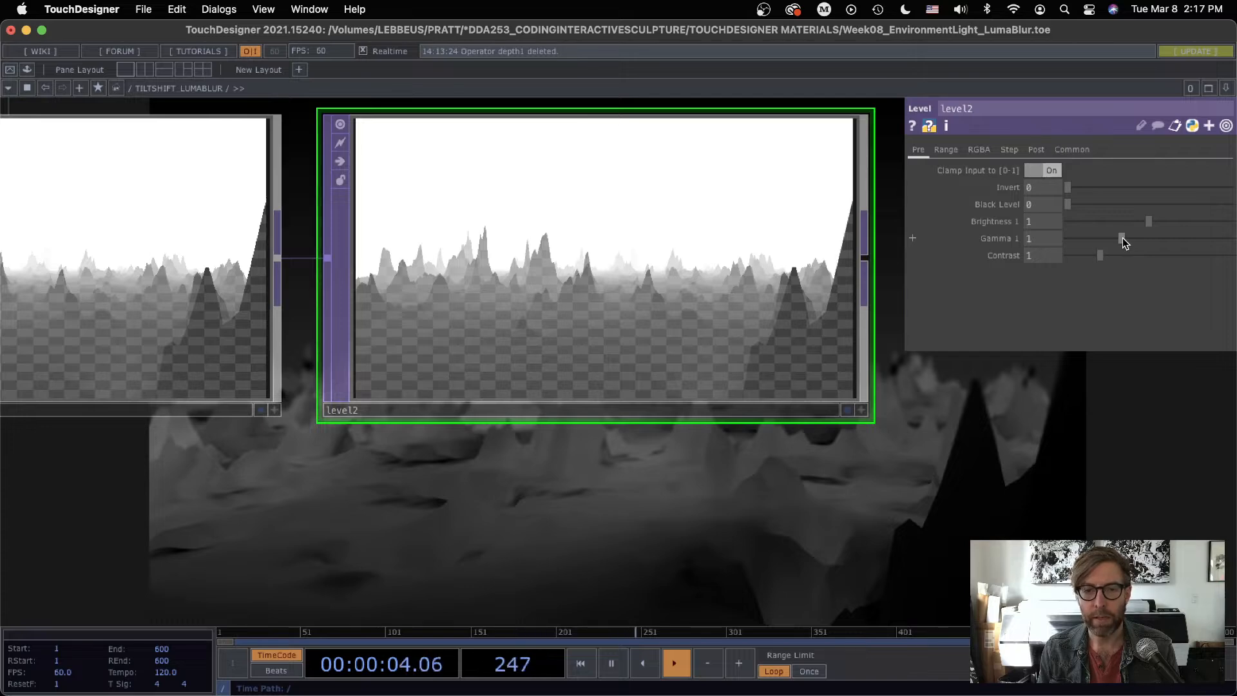
{"action": "left_click_drag", "start_coordinate": [1122, 238], "coordinate": [1119, 239]}
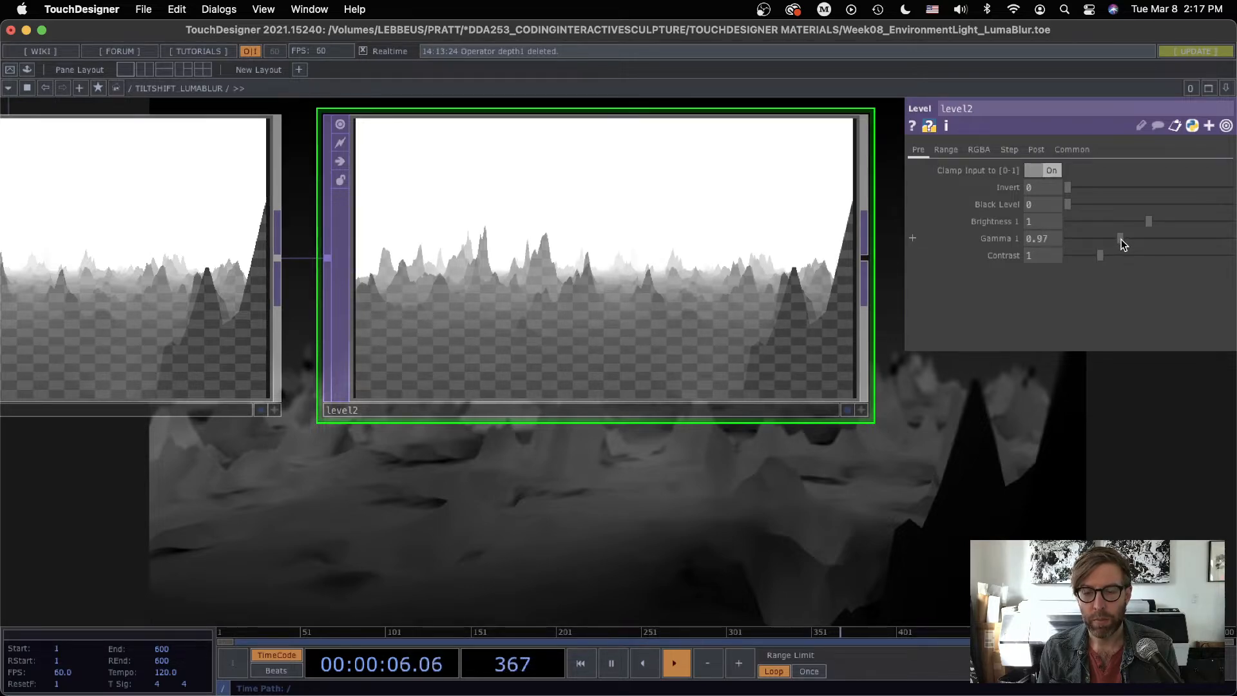
{"action": "scroll", "coordinate": [859, 485], "scroll_direction": "down", "scroll_amount": 8}
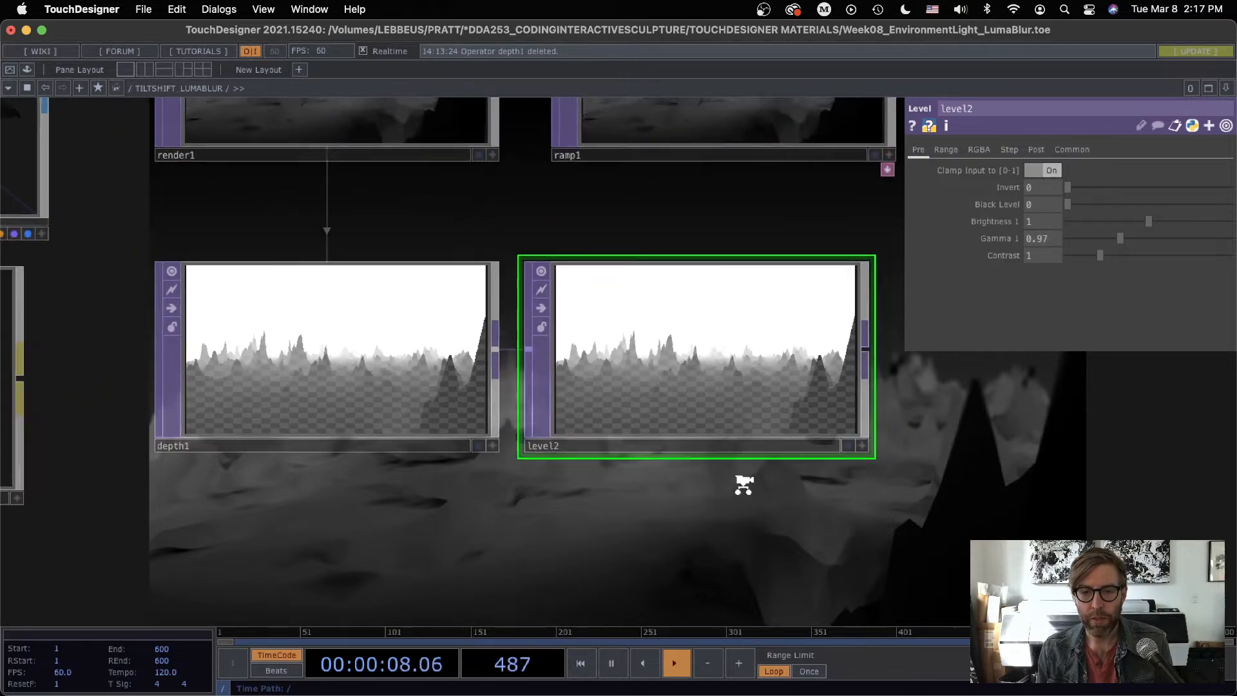
{"action": "key", "text": "Delete"}
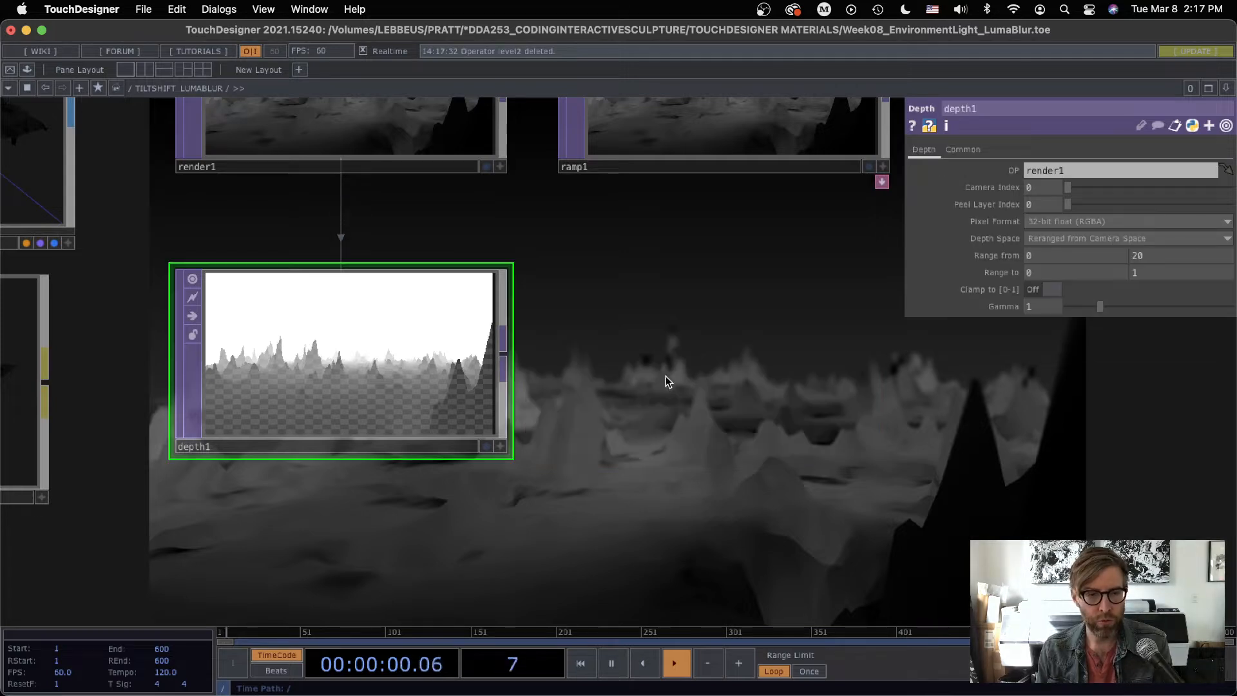
{"action": "right_click", "coordinate": [504, 353]}
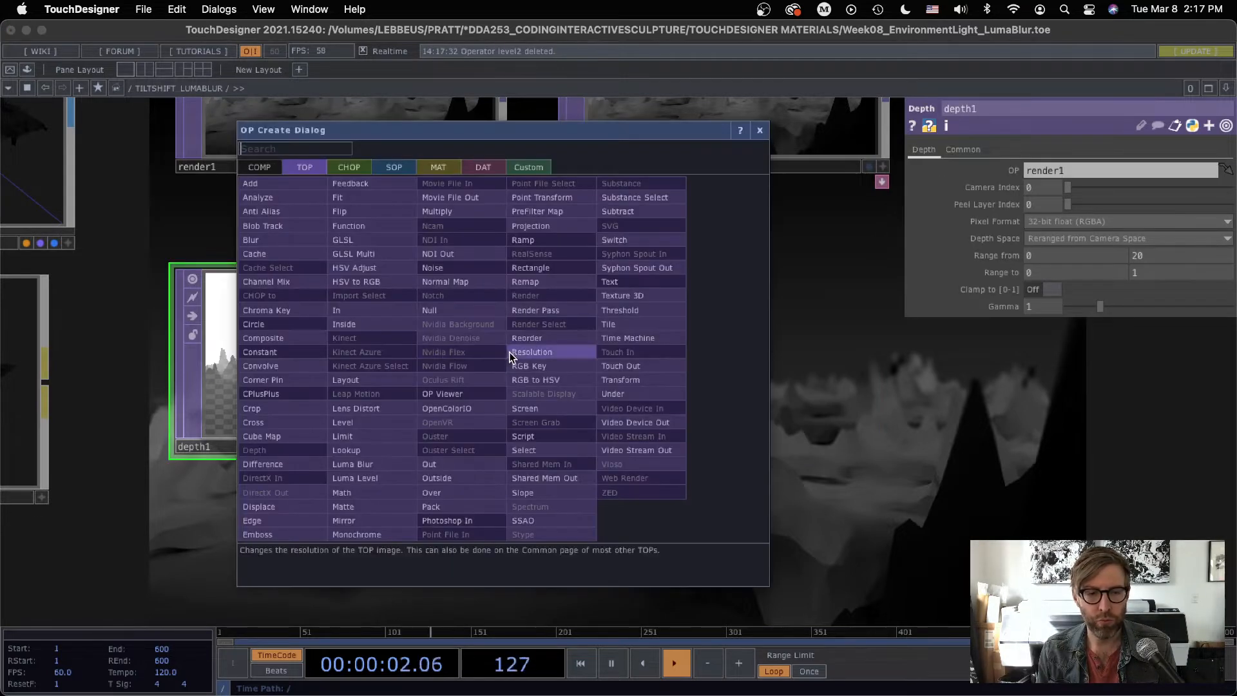
{"action": "left_click", "coordinate": [351, 534]}
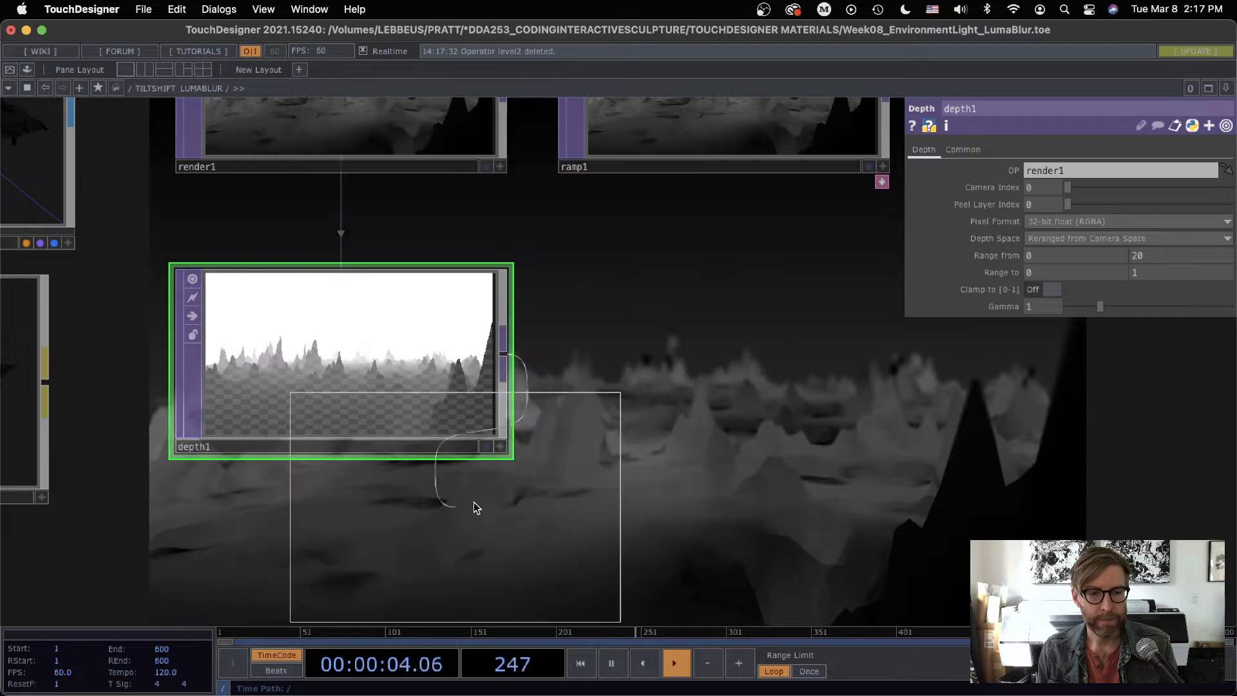
{"action": "left_click", "coordinate": [731, 380]}
{"action": "key", "text": "Delete"}
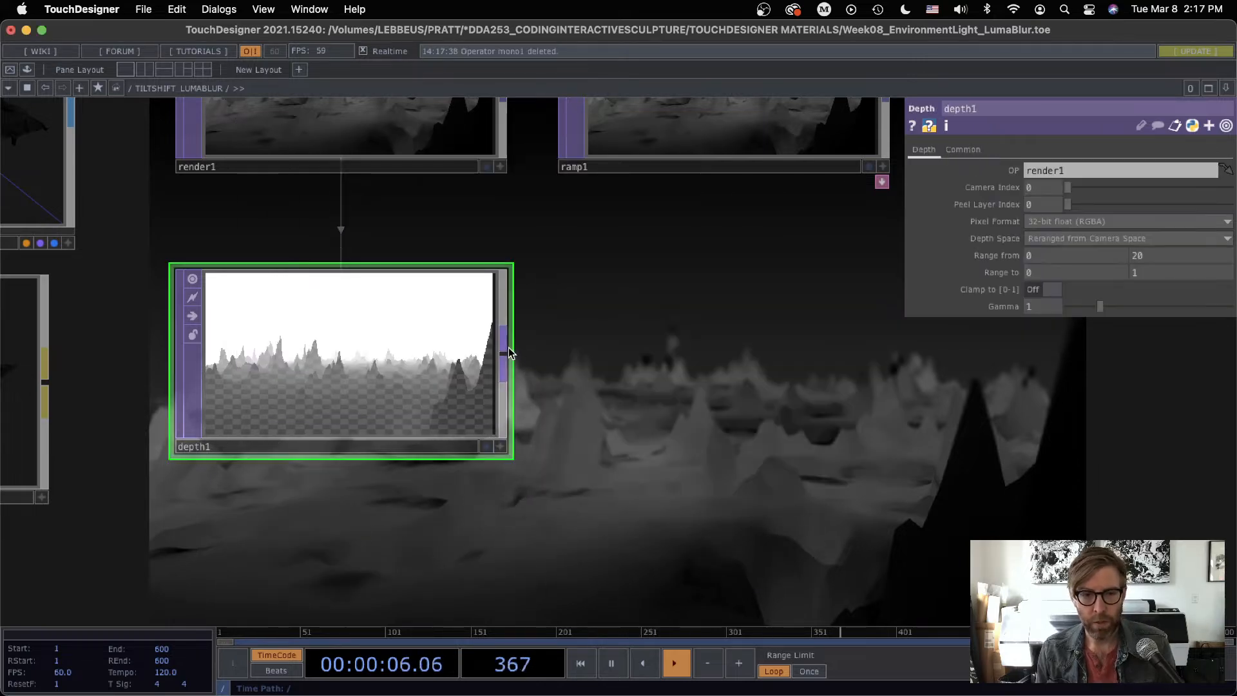
Step: Add an RGB Key TOP fed by depth1, align it beside depth1 and inspect its image for transparent areas
{"action": "right_click", "coordinate": [504, 353]}
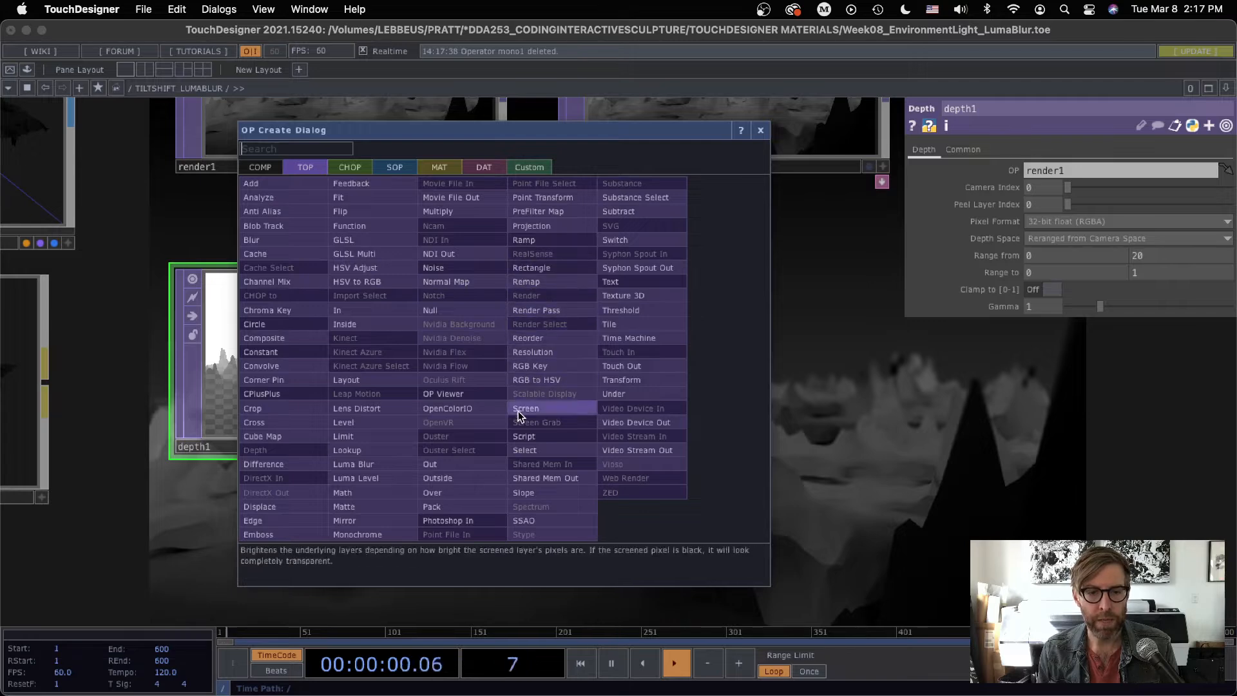
{"action": "left_click", "coordinate": [528, 365]}
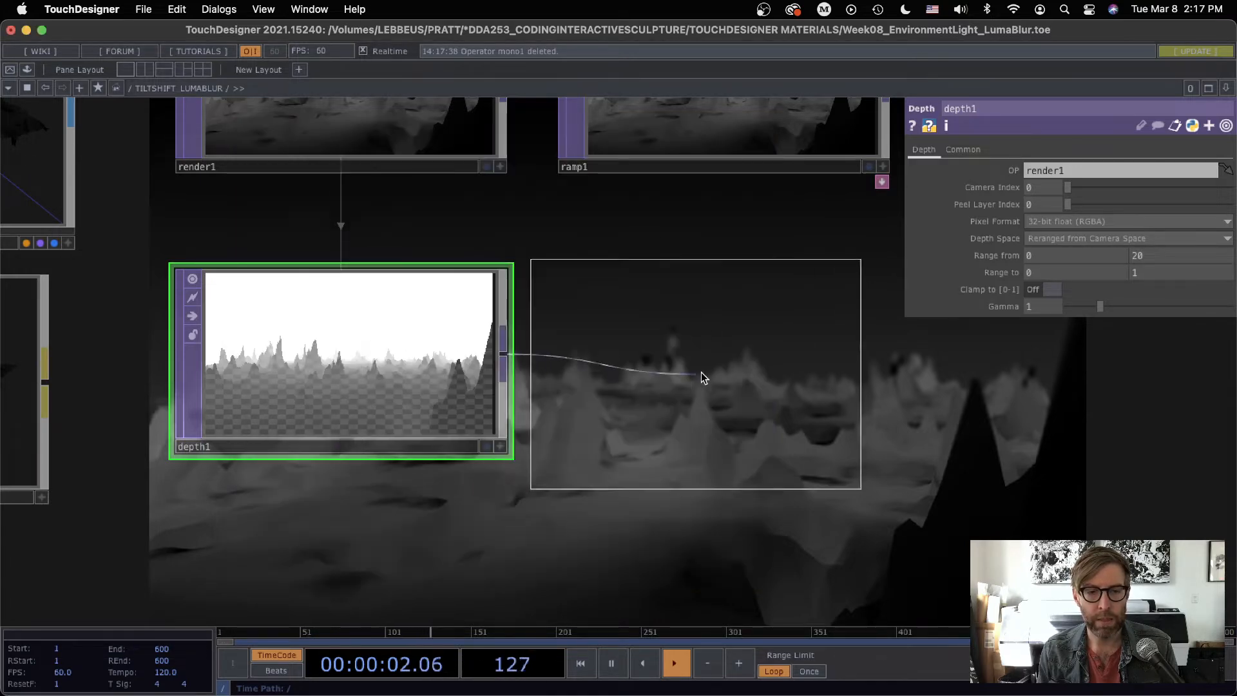
{"action": "left_click", "coordinate": [750, 376]}
{"action": "left_click_drag", "start_coordinate": [726, 391], "coordinate": [712, 368]}
{"action": "left_click_drag", "start_coordinate": [690, 496], "coordinate": [604, 504]}
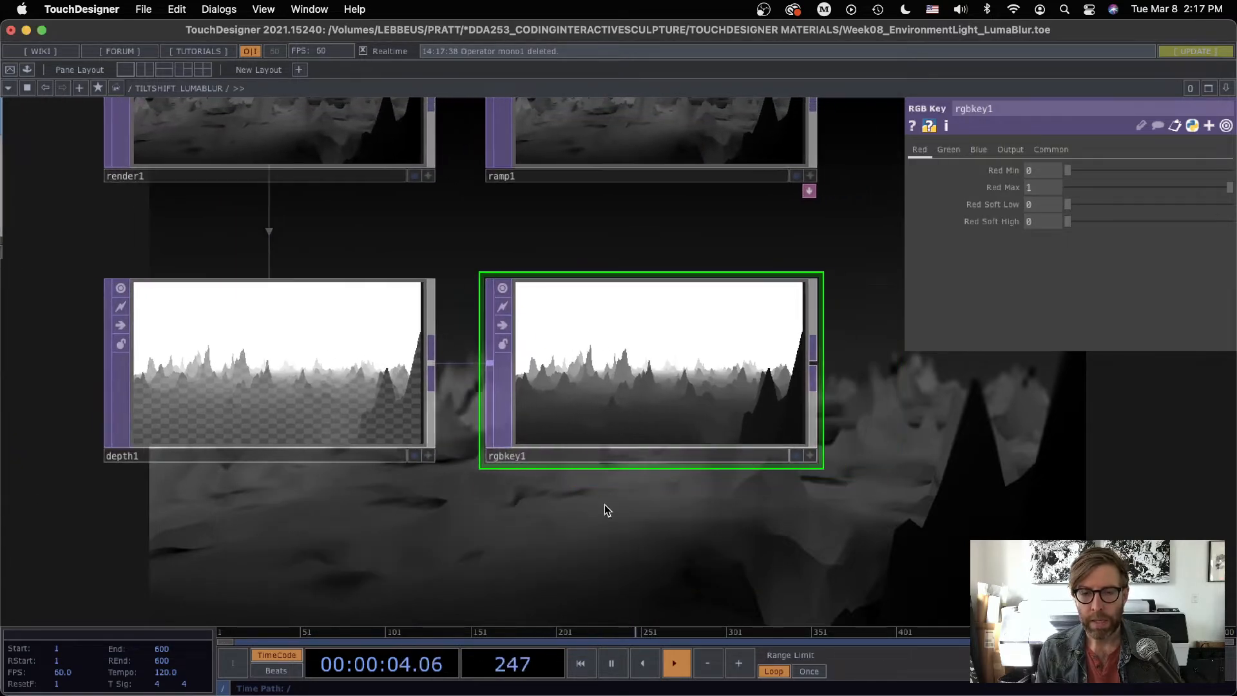
{"action": "scroll", "coordinate": [599, 500], "scroll_direction": "up", "scroll_amount": 3}
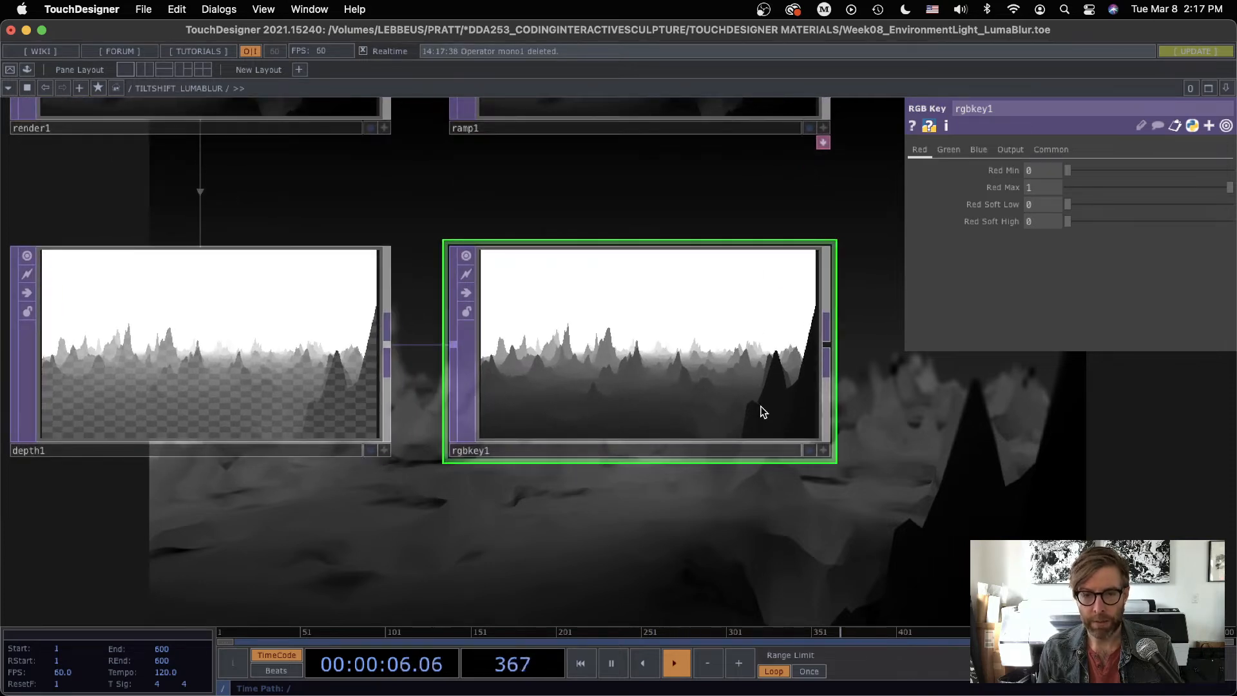
{"action": "scroll", "coordinate": [721, 483], "scroll_direction": "up", "scroll_amount": 3}
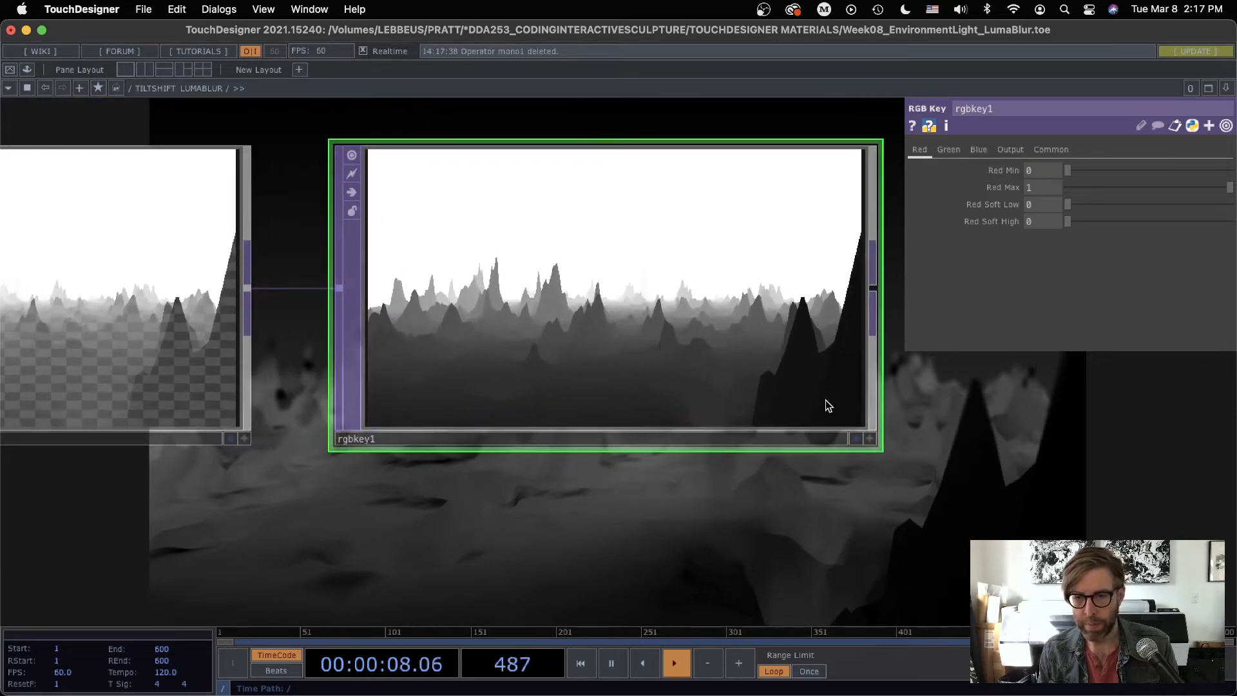
{"action": "scroll", "coordinate": [707, 497], "scroll_direction": "down", "scroll_amount": 2}
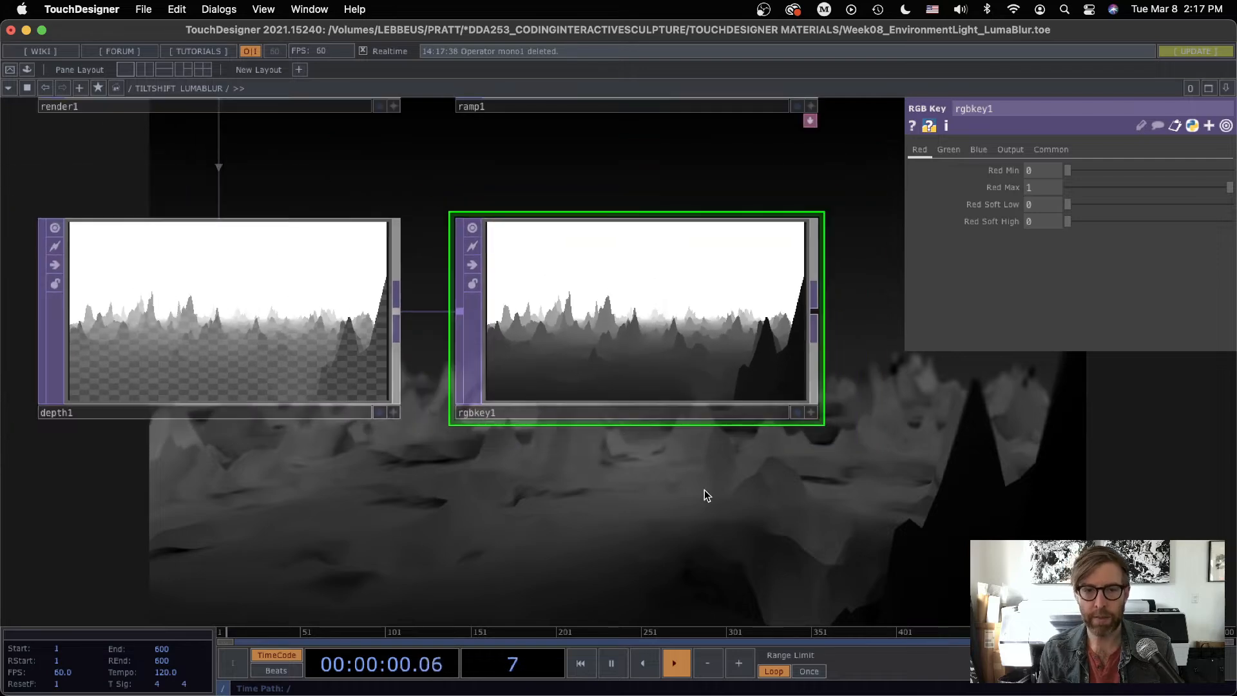
Step: Add a Level TOP fed by rgbkey1, place it beside rgbkey1 and set its gamma to 0.84
{"action": "left_click_drag", "start_coordinate": [706, 496], "coordinate": [414, 497]}
{"action": "scroll", "coordinate": [432, 493], "scroll_direction": "down", "scroll_amount": 3}
{"action": "scroll", "coordinate": [394, 412], "scroll_direction": "up", "scroll_amount": 2}
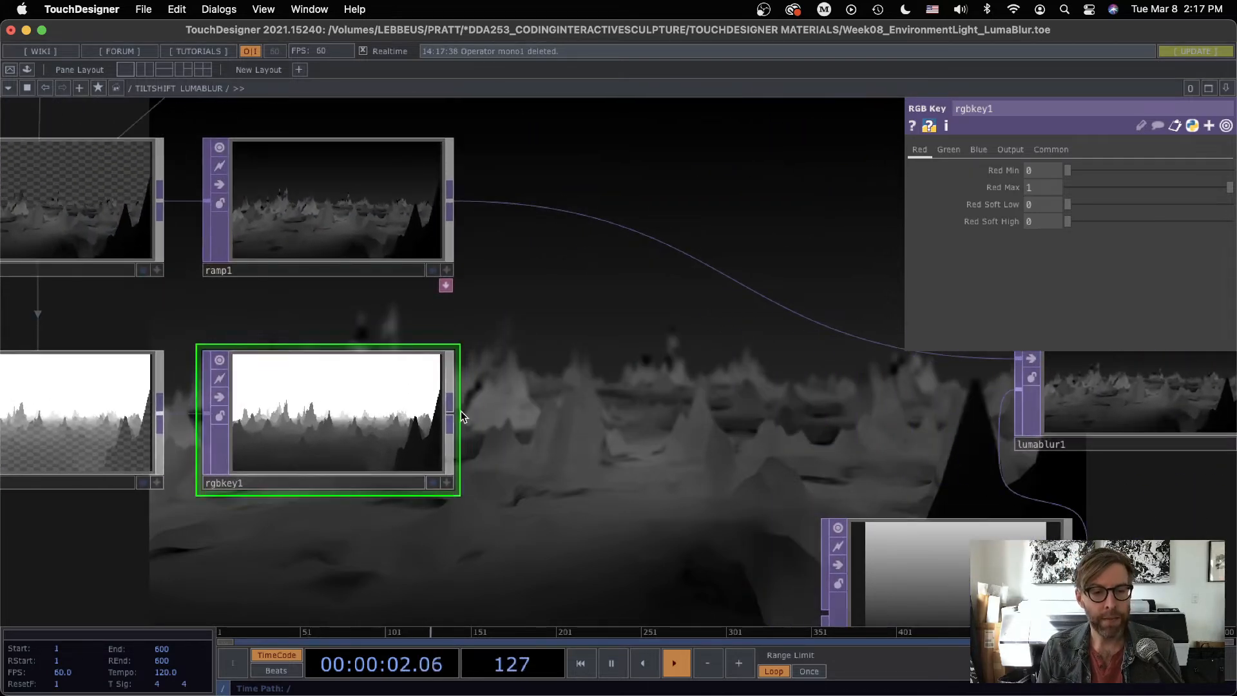
{"action": "key", "text": "Tab"}
{"action": "left_click", "coordinate": [290, 480]}
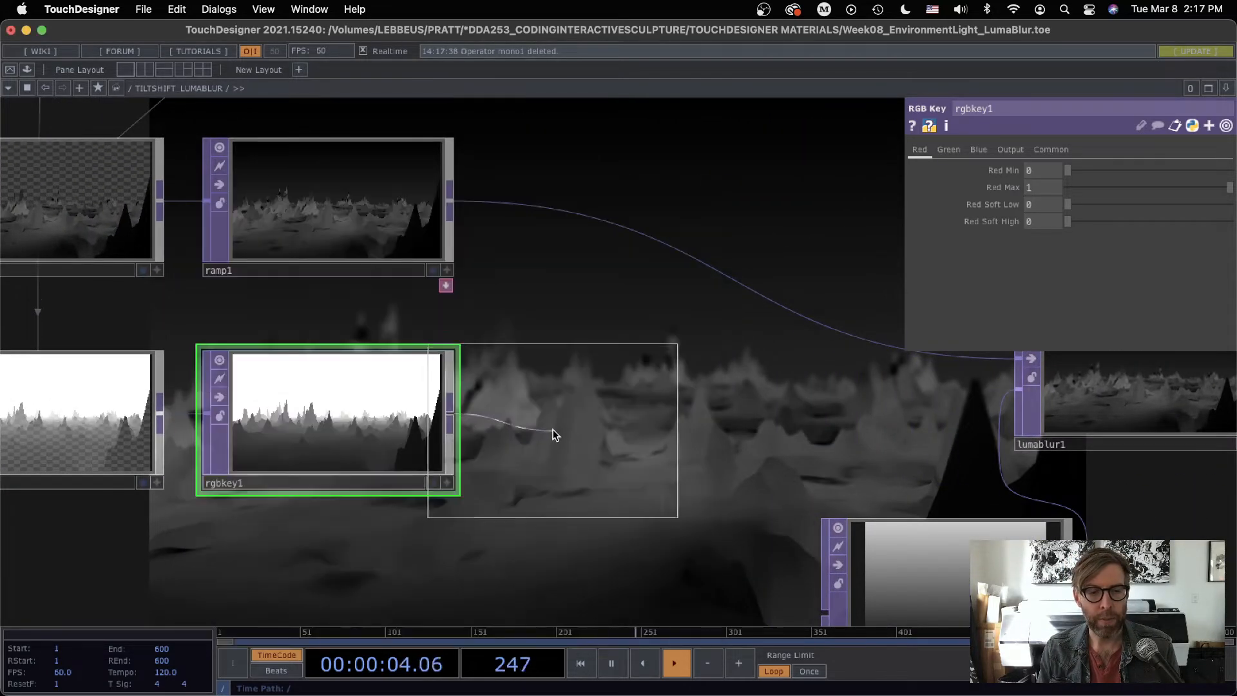
{"action": "left_click", "coordinate": [615, 441]}
{"action": "scroll", "coordinate": [619, 438], "scroll_direction": "up", "scroll_amount": 2}
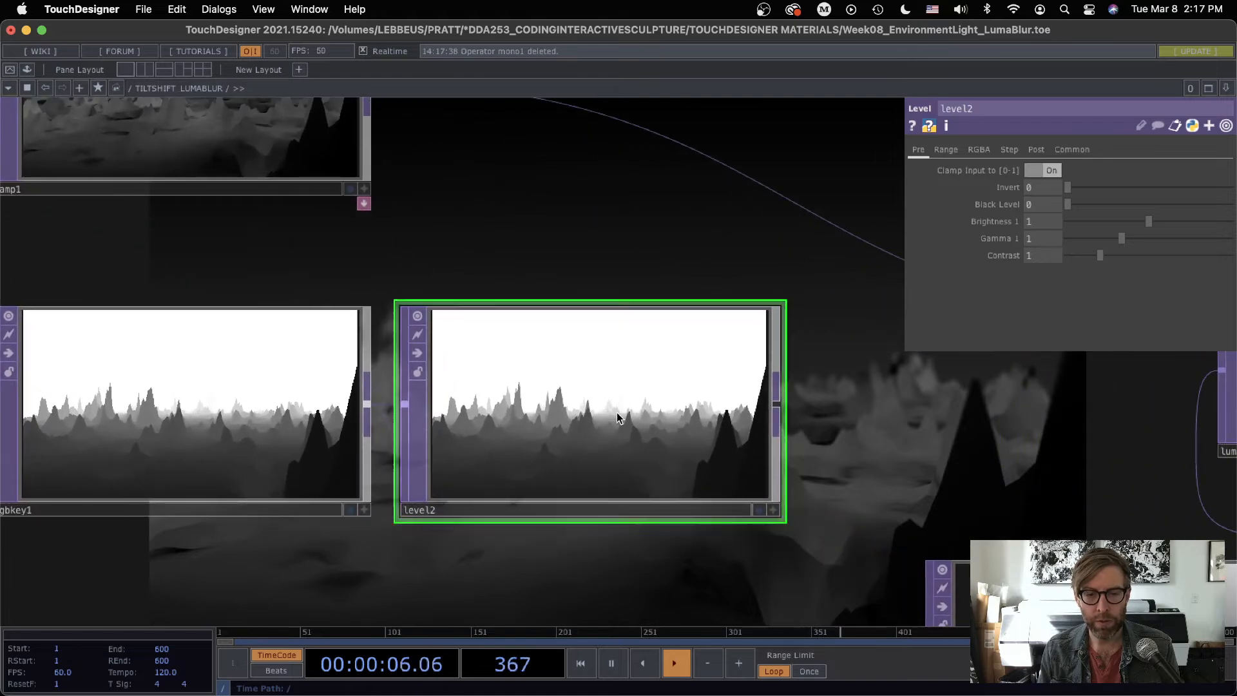
{"action": "left_click_drag", "start_coordinate": [1122, 237], "coordinate": [1112, 238]}
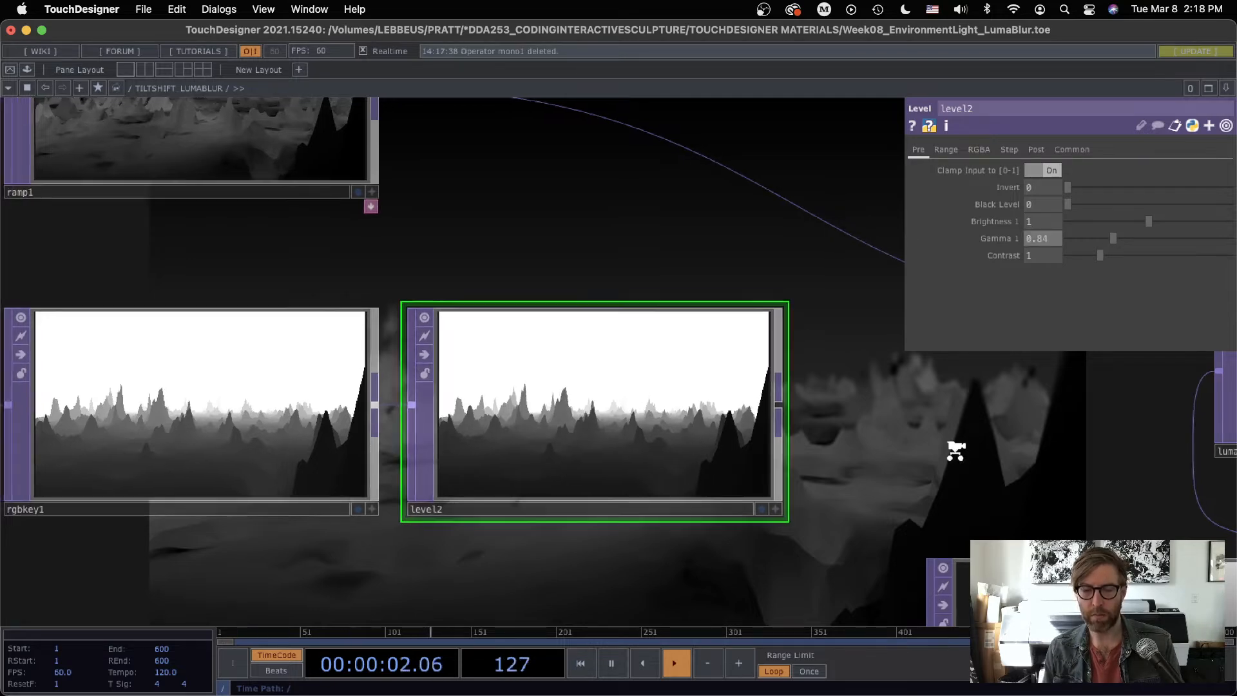
Step: Delete ramp2 and connect level2 to the second input of lumablur1 in its place
{"action": "scroll", "coordinate": [952, 449], "scroll_direction": "down", "scroll_amount": 4}
{"action": "scroll", "coordinate": [907, 436], "scroll_direction": "down", "scroll_amount": 6}
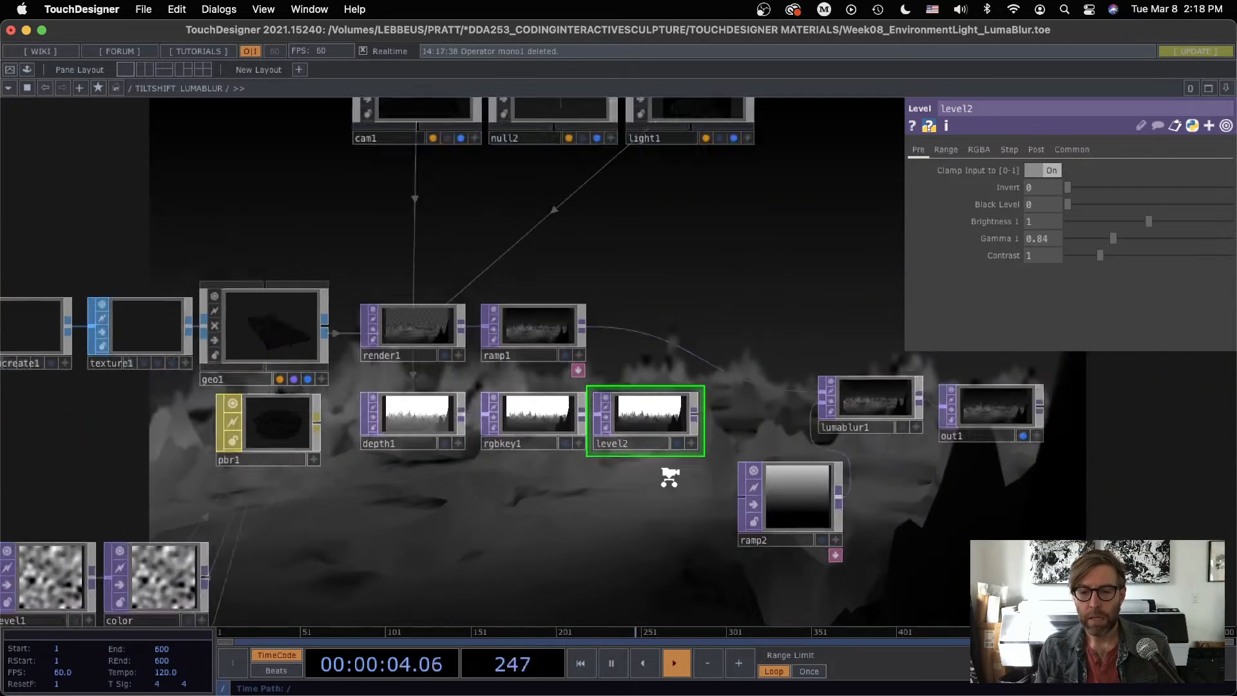
{"action": "left_click", "coordinate": [724, 488]}
{"action": "scroll", "coordinate": [726, 484], "scroll_direction": "up", "scroll_amount": 8}
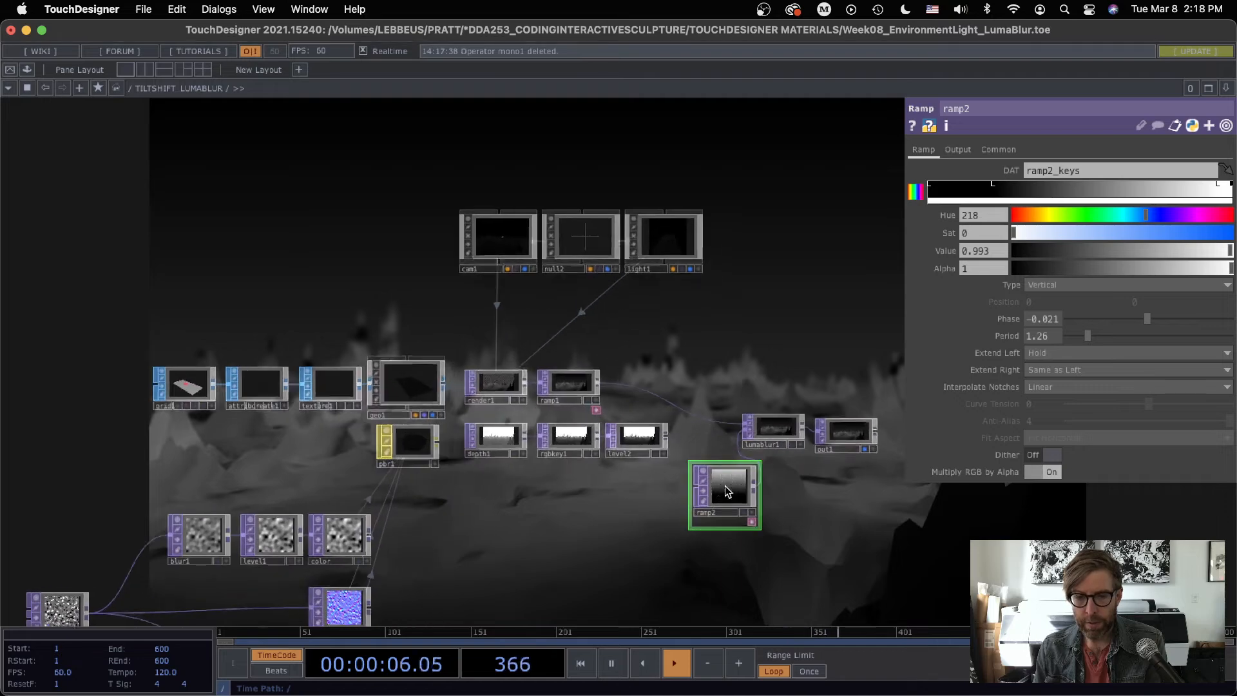
{"action": "key", "text": "Delete"}
{"action": "left_click_drag", "start_coordinate": [619, 304], "coordinate": [534, 219]}
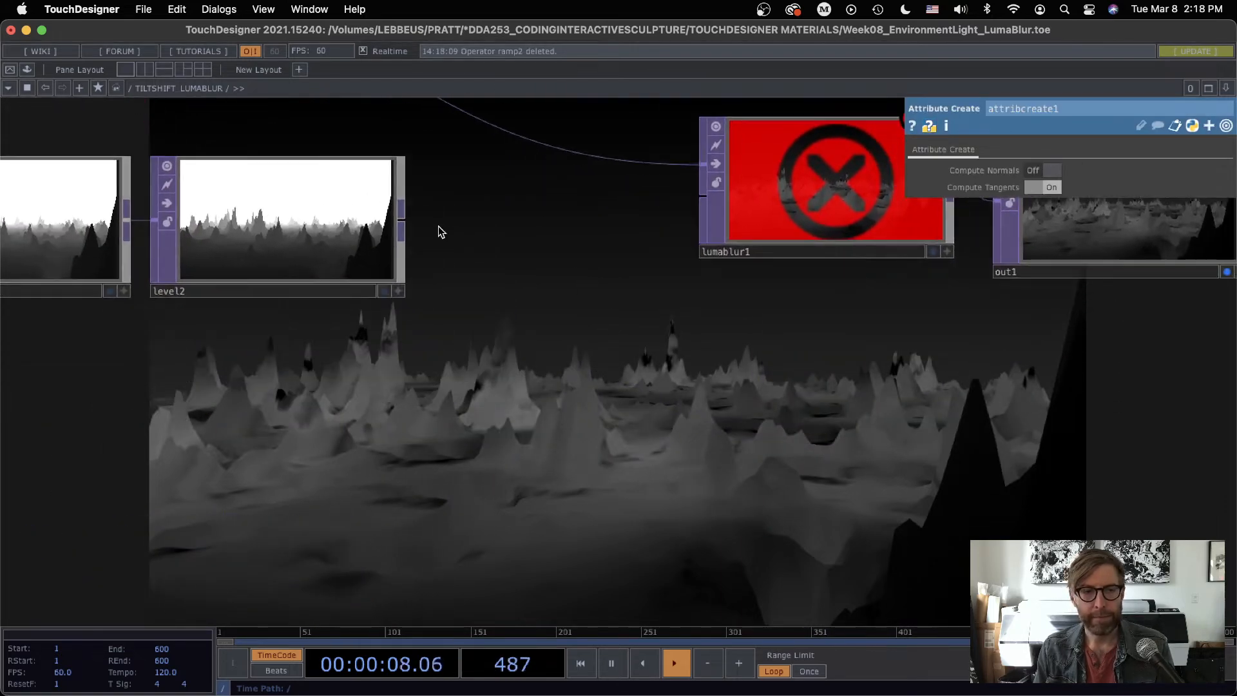
{"action": "left_click", "coordinate": [700, 193]}
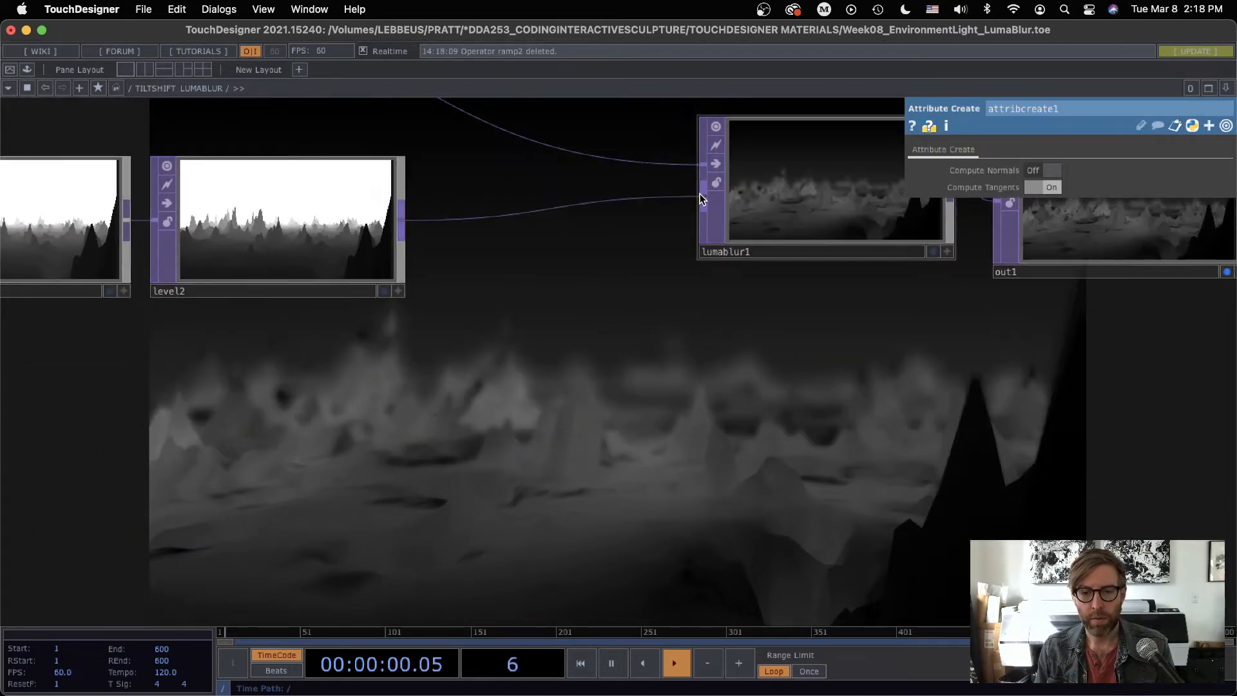
Step: Lower the gamma of level2 to 0.37 while checking the blur in the background image
{"action": "scroll", "coordinate": [613, 407], "scroll_direction": "down", "scroll_amount": 2}
{"action": "scroll", "coordinate": [658, 420], "scroll_direction": "down", "scroll_amount": 3}
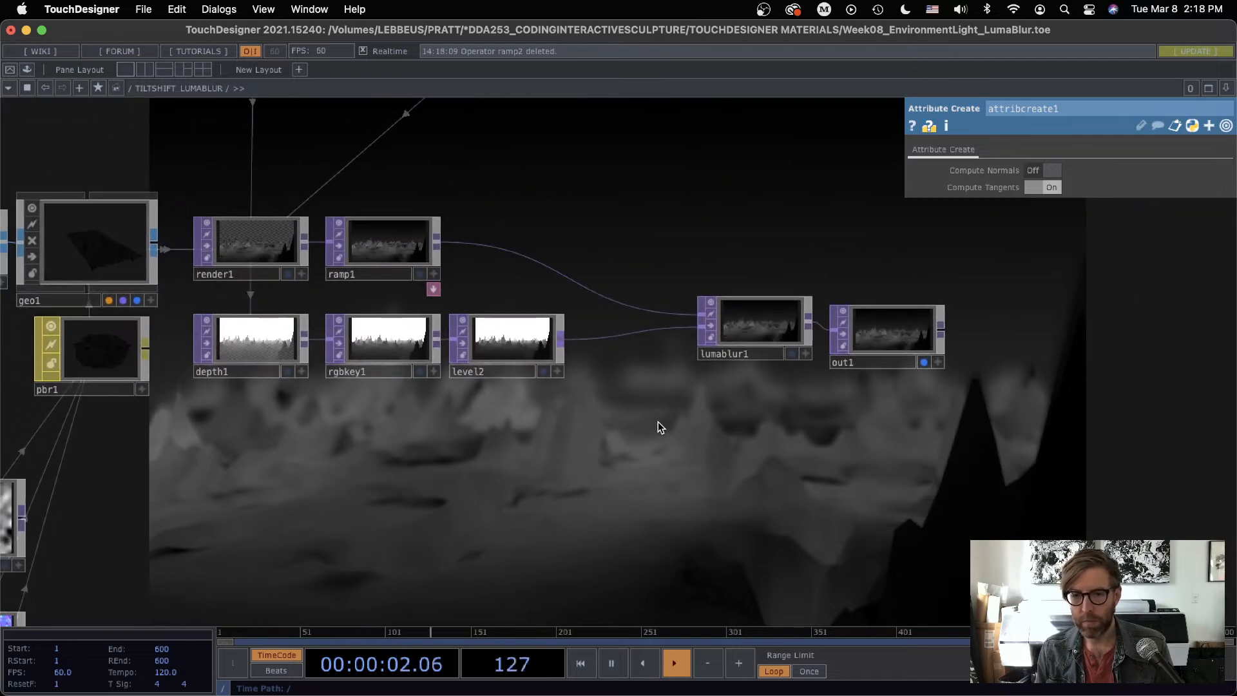
{"action": "scroll", "coordinate": [641, 414], "scroll_direction": "up", "scroll_amount": 4}
{"action": "left_click_drag", "start_coordinate": [626, 404], "coordinate": [744, 240]}
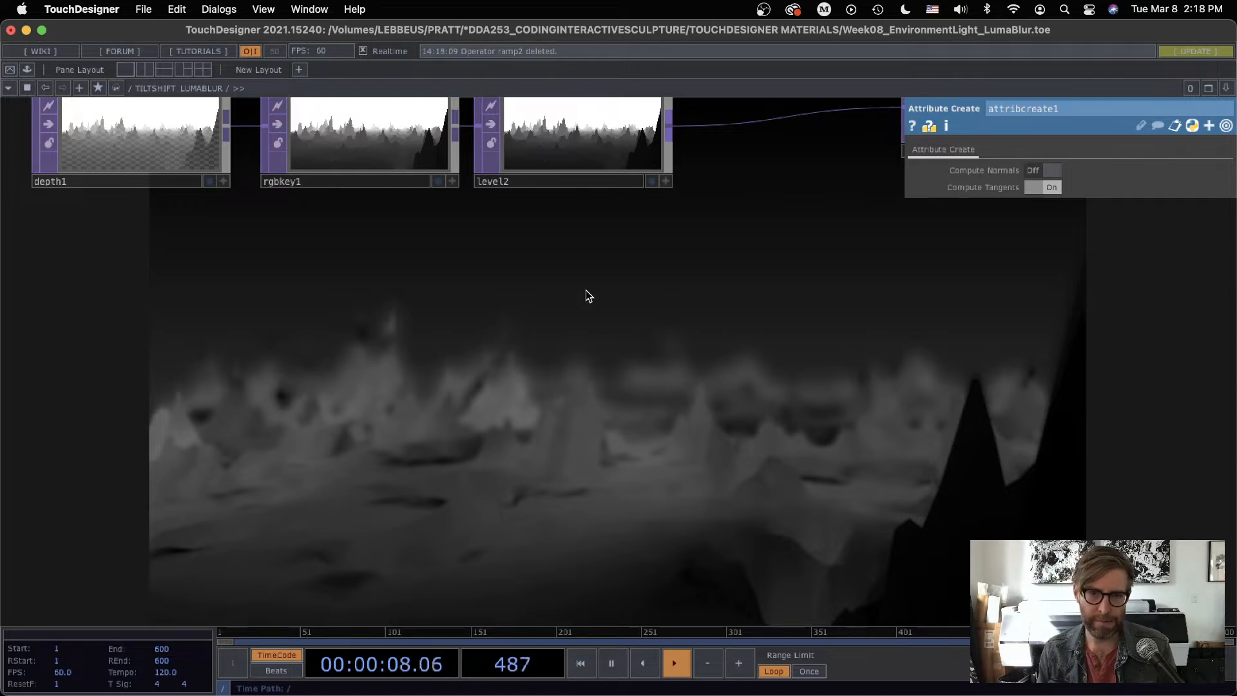
{"action": "left_click_drag", "start_coordinate": [667, 394], "coordinate": [726, 559]}
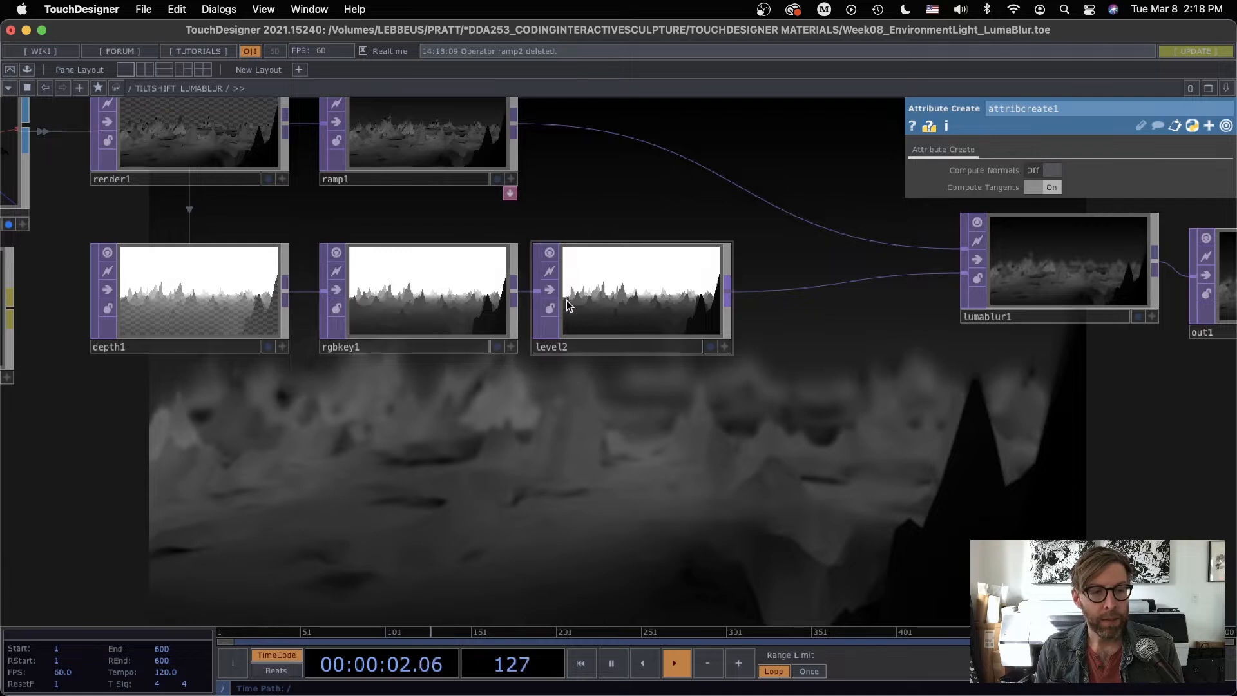
{"action": "left_click", "coordinate": [638, 301]}
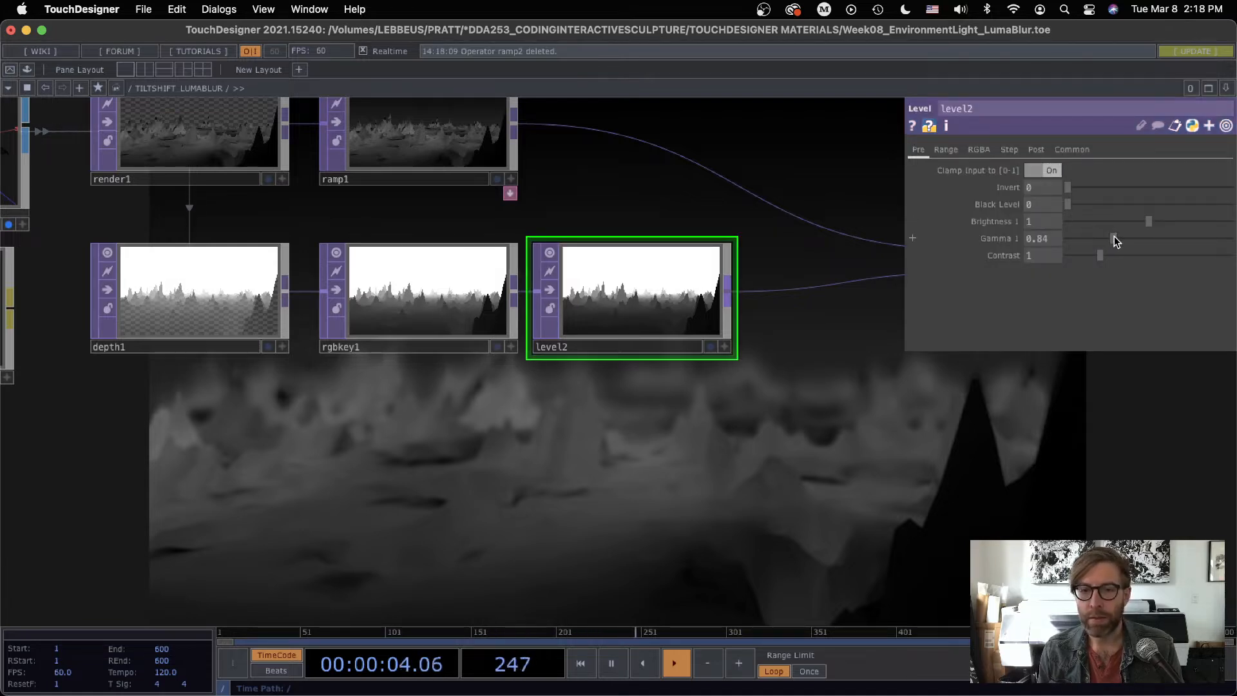
{"action": "left_click_drag", "start_coordinate": [1113, 236], "coordinate": [1099, 237]}
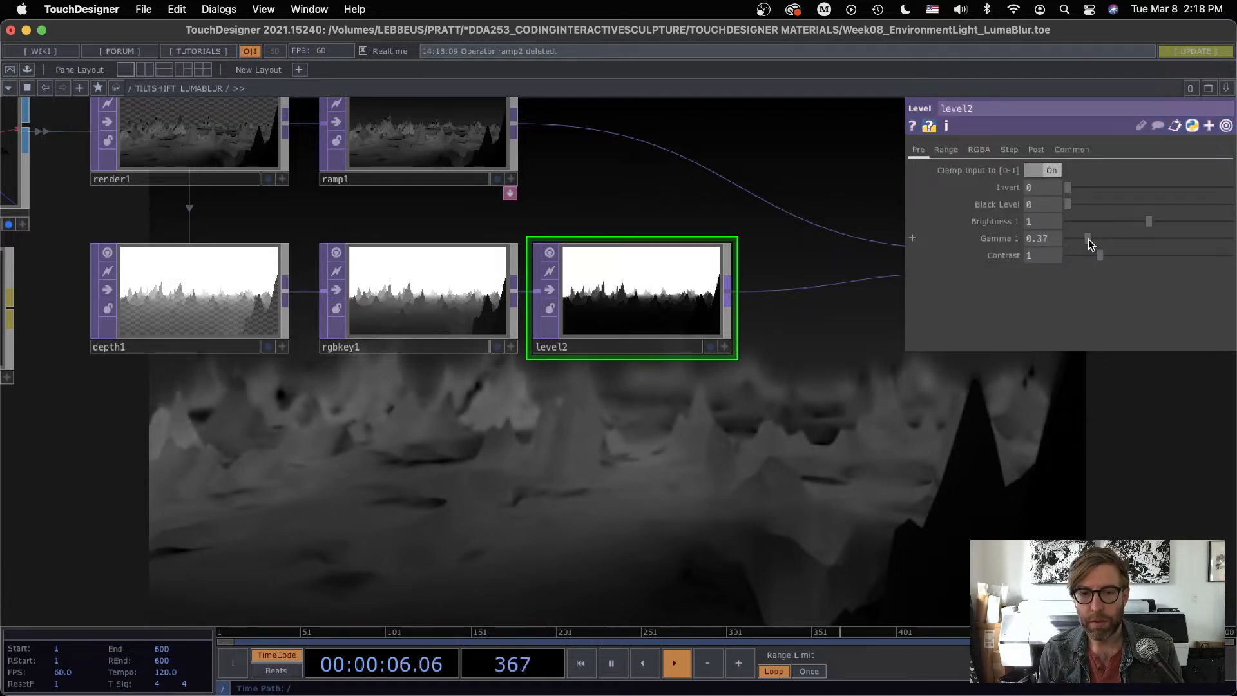
Step: Examine the blurred terrain and the depth1, rgbkey1 and level2 chain that feeds lumablur1
{"action": "scroll", "coordinate": [681, 304], "scroll_direction": "down", "scroll_amount": 5}
{"action": "scroll", "coordinate": [682, 303], "scroll_direction": "right", "scroll_amount": 5}
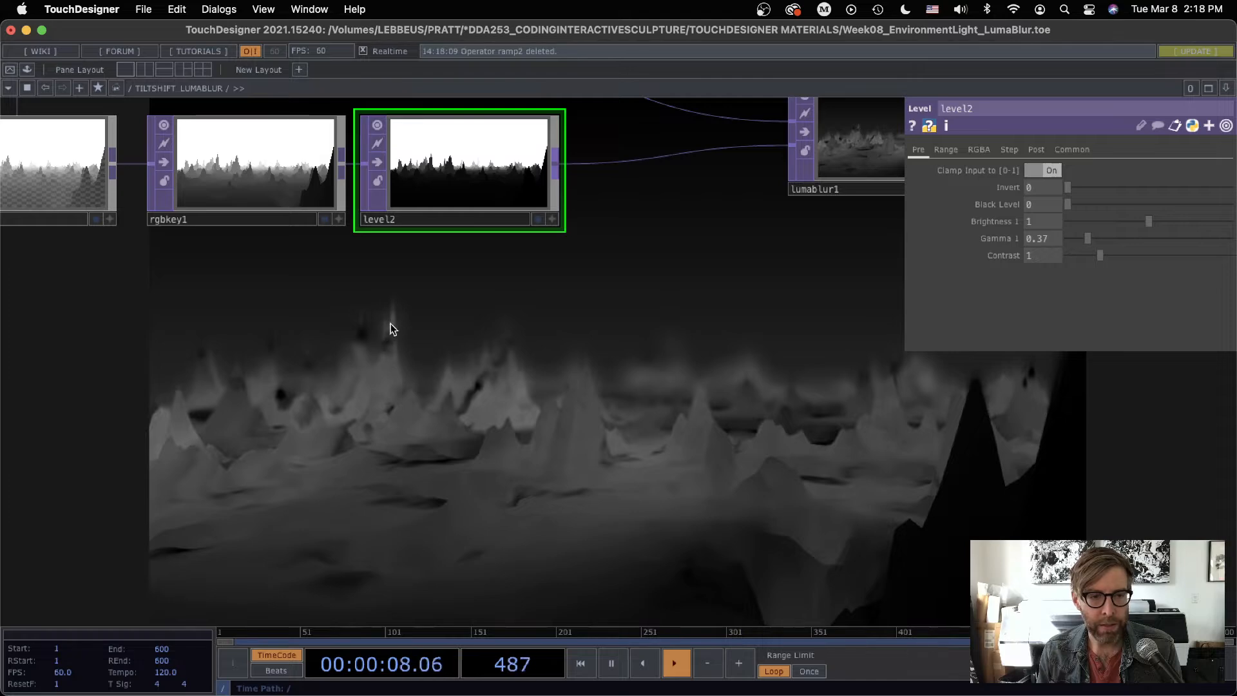
{"action": "left_click_drag", "start_coordinate": [572, 323], "coordinate": [782, 519]}
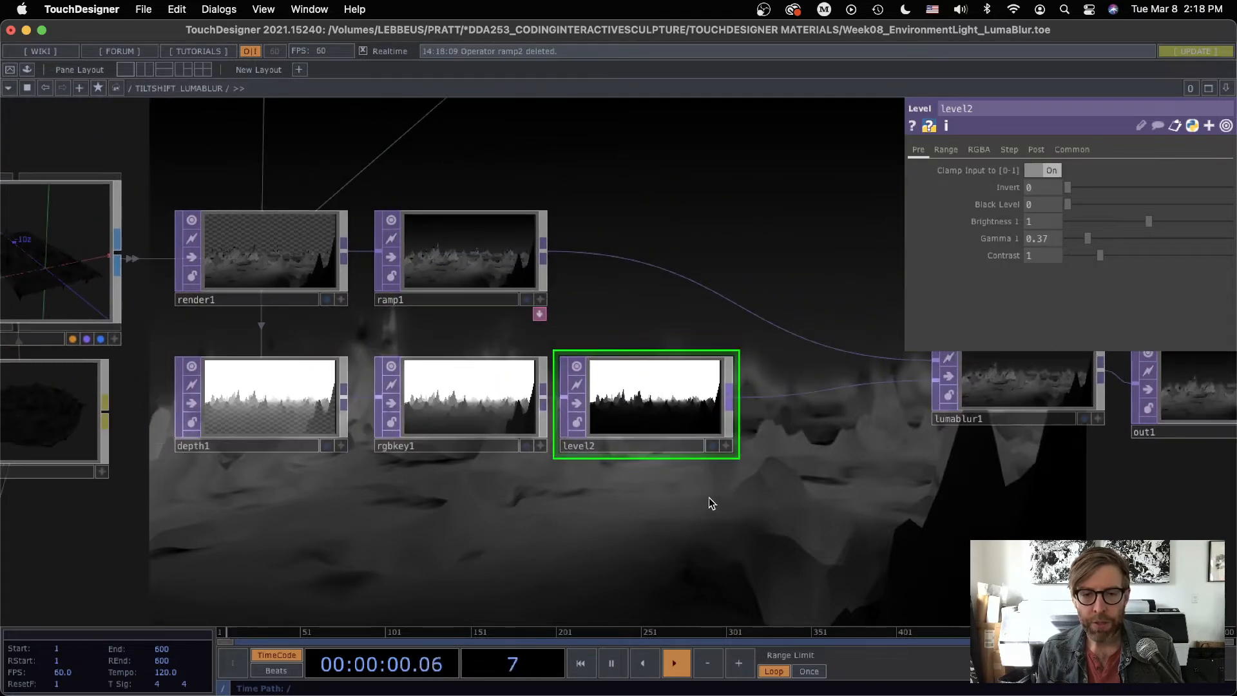
{"action": "left_click_drag", "start_coordinate": [709, 498], "coordinate": [553, 429]}
{"action": "middle_click_drag", "start_coordinate": [530, 420], "coordinate": [610, 446]}
{"action": "left_click_drag", "start_coordinate": [611, 446], "coordinate": [529, 337]}
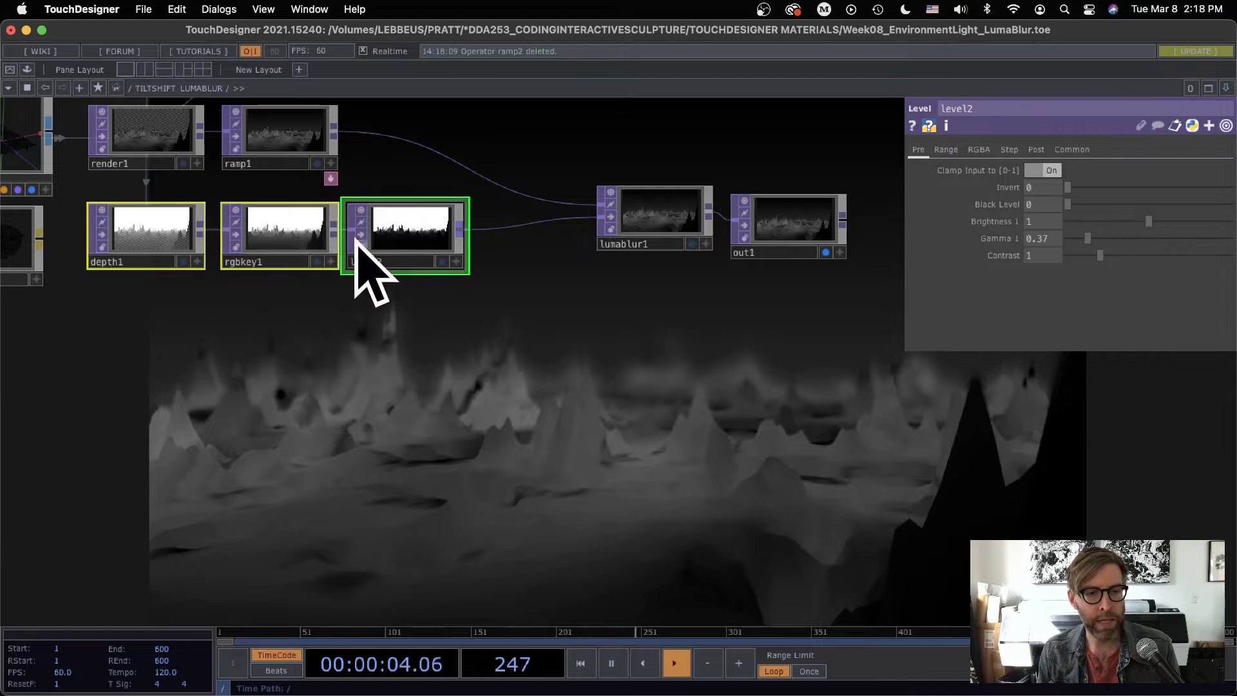
{"action": "left_click", "coordinate": [160, 229]}
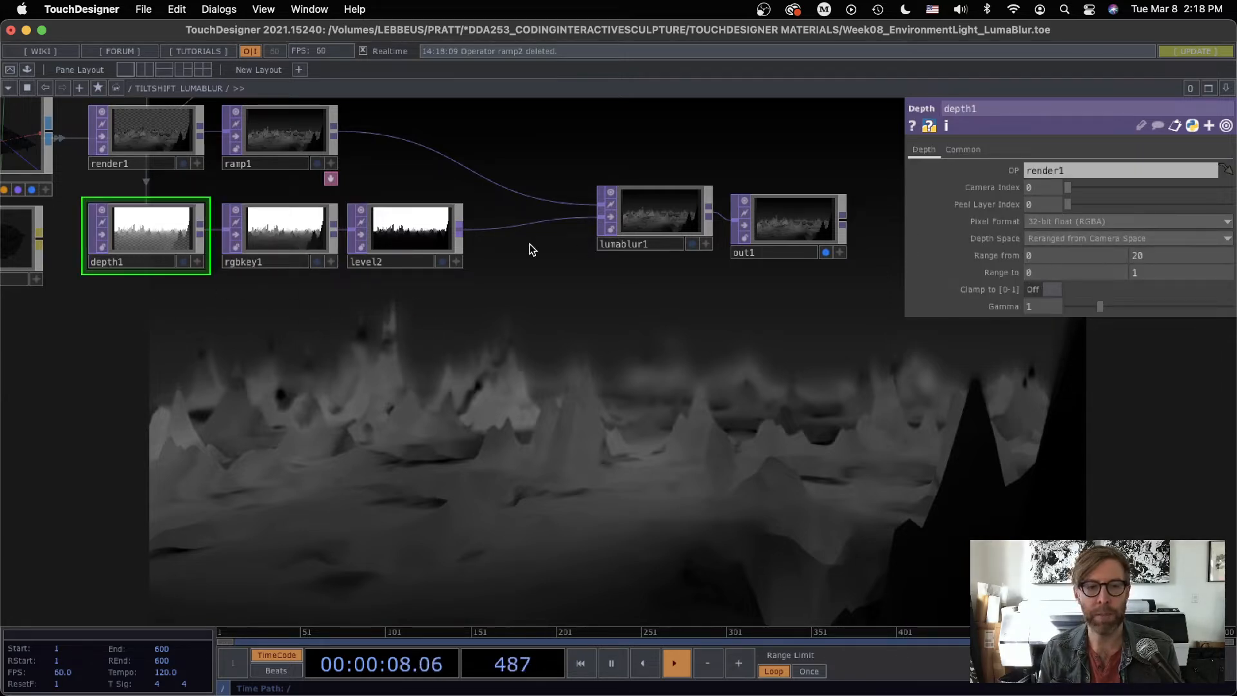
Step: Leave the TILTSHIFT LUMABLUR network and open the DEPTH TOP LUMA BLUR network
{"action": "left_click", "coordinate": [669, 207]}
{"action": "scroll", "coordinate": [685, 432], "scroll_direction": "down", "scroll_amount": 10}
{"action": "left_click_drag", "start_coordinate": [695, 248], "coordinate": [144, 246]}
{"action": "scroll", "coordinate": [605, 437], "scroll_direction": "up", "scroll_amount": 5}
{"action": "key", "text": "p"}
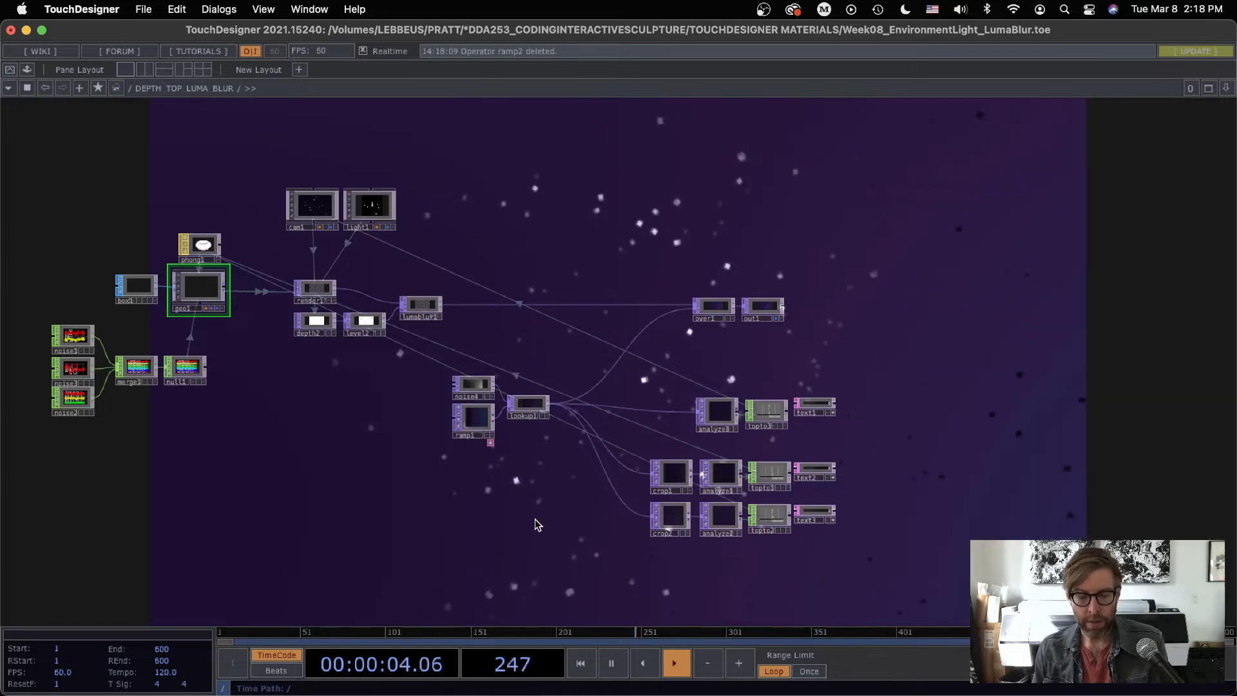
Step: Examine how the three noise CHOPs are merged into null1 and feed the geo1 instances
{"action": "left_click_drag", "start_coordinate": [663, 473], "coordinate": [897, 440]}
{"action": "scroll", "coordinate": [681, 441], "scroll_direction": "up", "scroll_amount": 3}
{"action": "scroll", "coordinate": [678, 438], "scroll_direction": "up", "scroll_amount": 2}
{"action": "left_click_drag", "start_coordinate": [445, 409], "coordinate": [609, 483]}
{"action": "scroll", "coordinate": [337, 335], "scroll_direction": "up", "scroll_amount": 5}
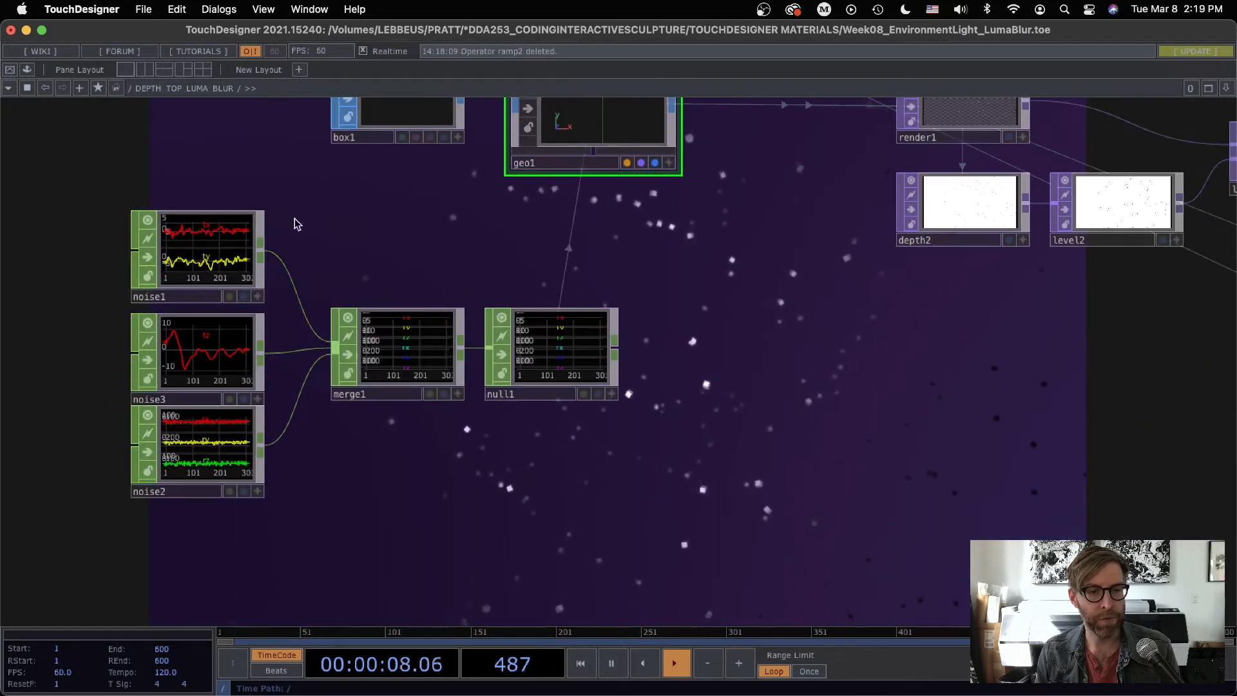
Step: Make the viewer of box1 active to inspect the box geometry that feeds geo1
{"action": "left_click_drag", "start_coordinate": [679, 243], "coordinate": [636, 456]}
{"action": "scroll", "coordinate": [356, 313], "scroll_direction": "up", "scroll_amount": 6}
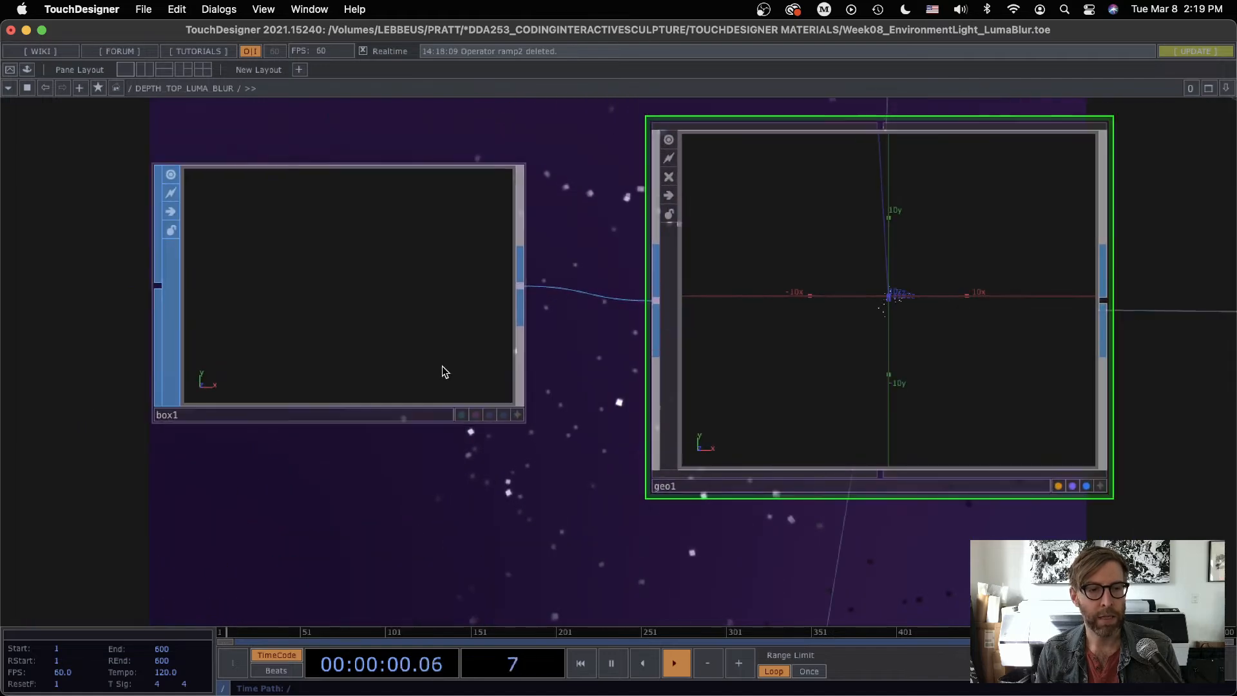
{"action": "right_click", "coordinate": [346, 197]}
{"action": "left_click", "coordinate": [398, 340]}
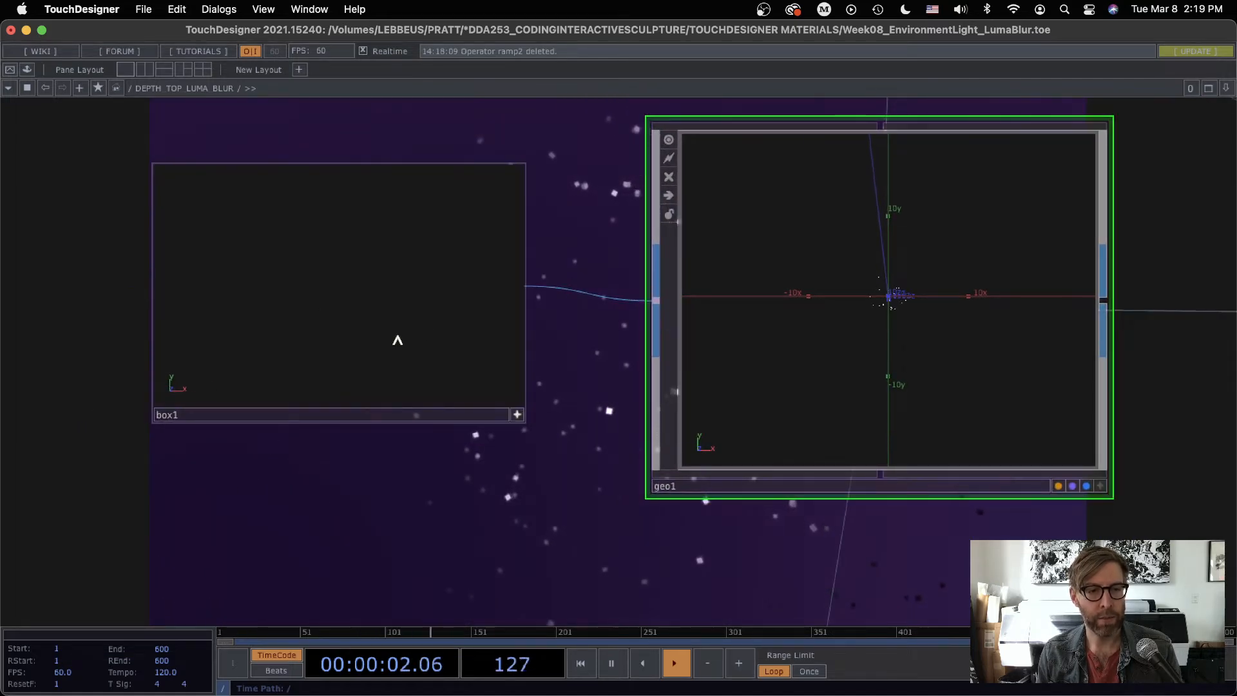
{"action": "left_click", "coordinate": [516, 418]}
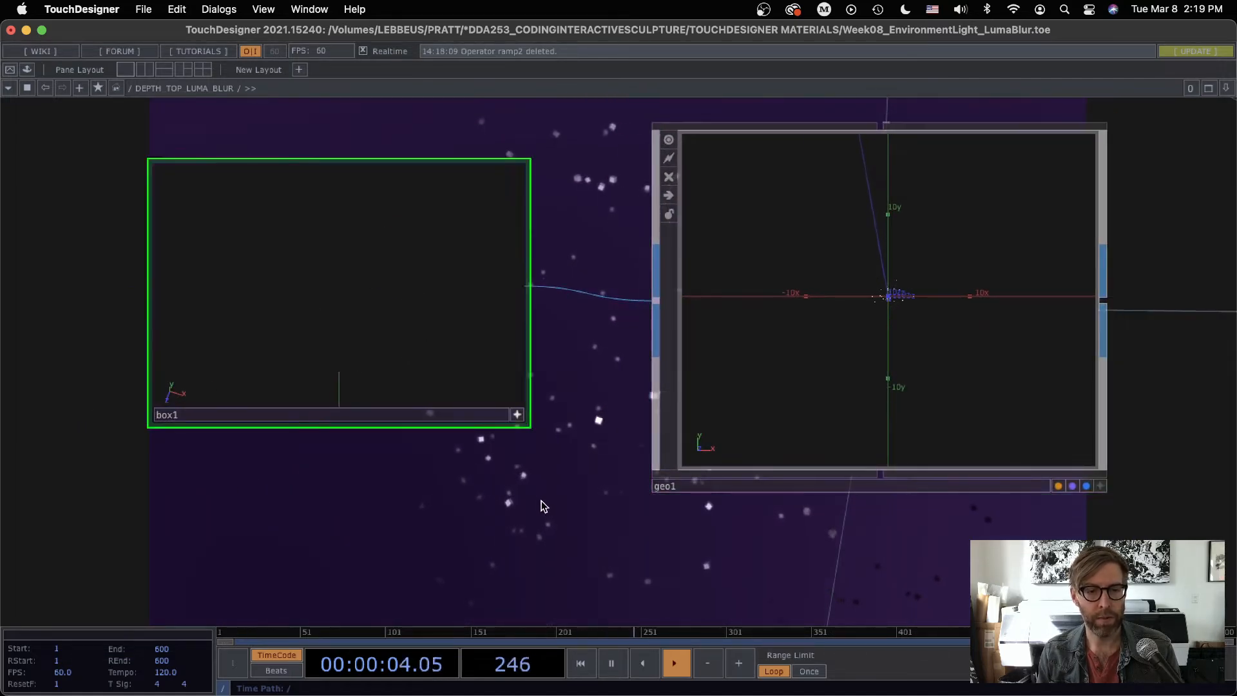
Step: Inspect the instanced boxes and camera in the Geometry Viewer, and return to the Network Editor
{"action": "scroll", "coordinate": [542, 504], "scroll_direction": "down", "scroll_amount": 6}
{"action": "left_click_drag", "start_coordinate": [544, 496], "coordinate": [451, 464]}
{"action": "left_click_drag", "start_coordinate": [619, 462], "coordinate": [236, 301]}
{"action": "left_click_drag", "start_coordinate": [546, 461], "coordinate": [675, 445]}
{"action": "left_click", "coordinate": [8, 88]}
{"action": "left_click", "coordinate": [29, 136]}
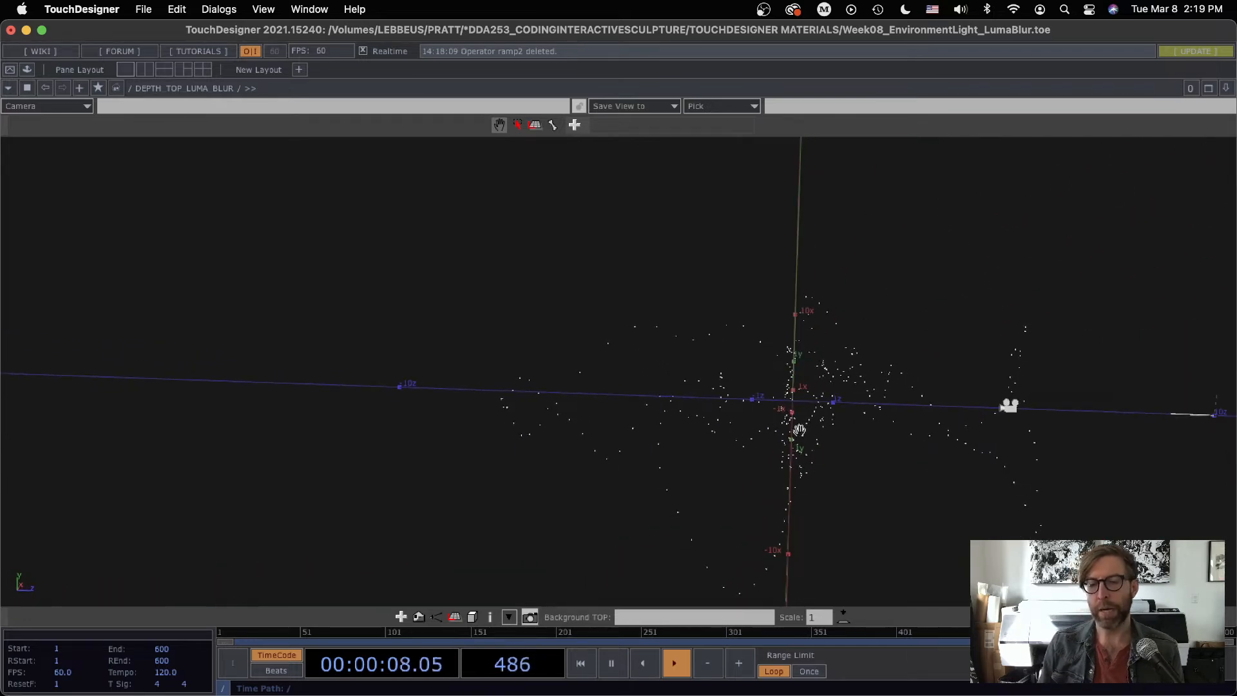
{"action": "left_click", "coordinate": [14, 91]}
{"action": "left_click", "coordinate": [31, 117]}
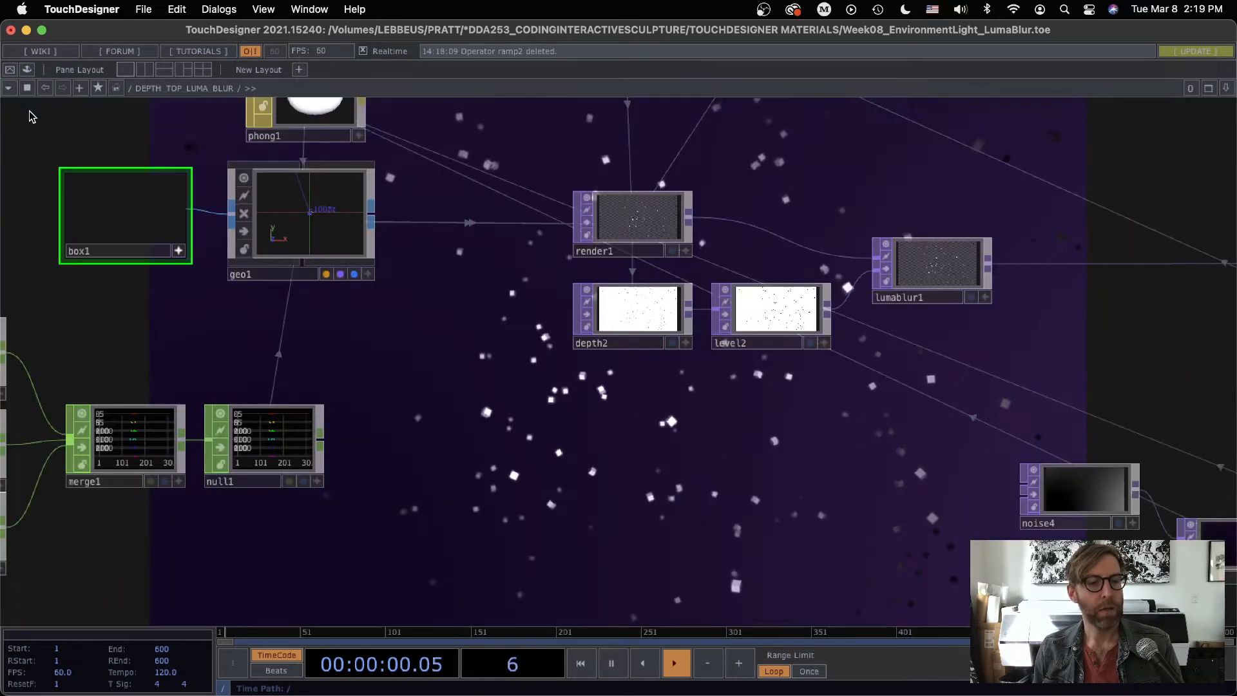
Step: Inspect the noise settings of noise3 and noise1, including the time-based translate expression on noise3
{"action": "scroll", "coordinate": [249, 353], "scroll_direction": "up", "scroll_amount": 5}
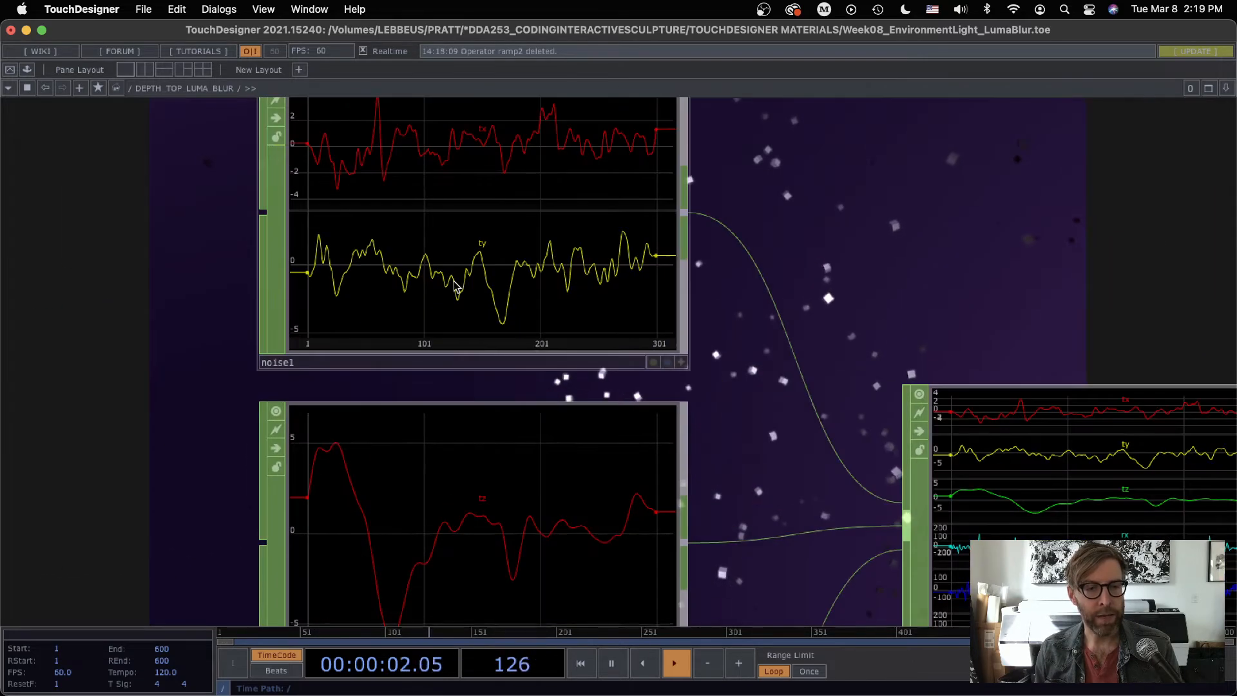
{"action": "scroll", "coordinate": [568, 269], "scroll_direction": "down", "scroll_amount": 3}
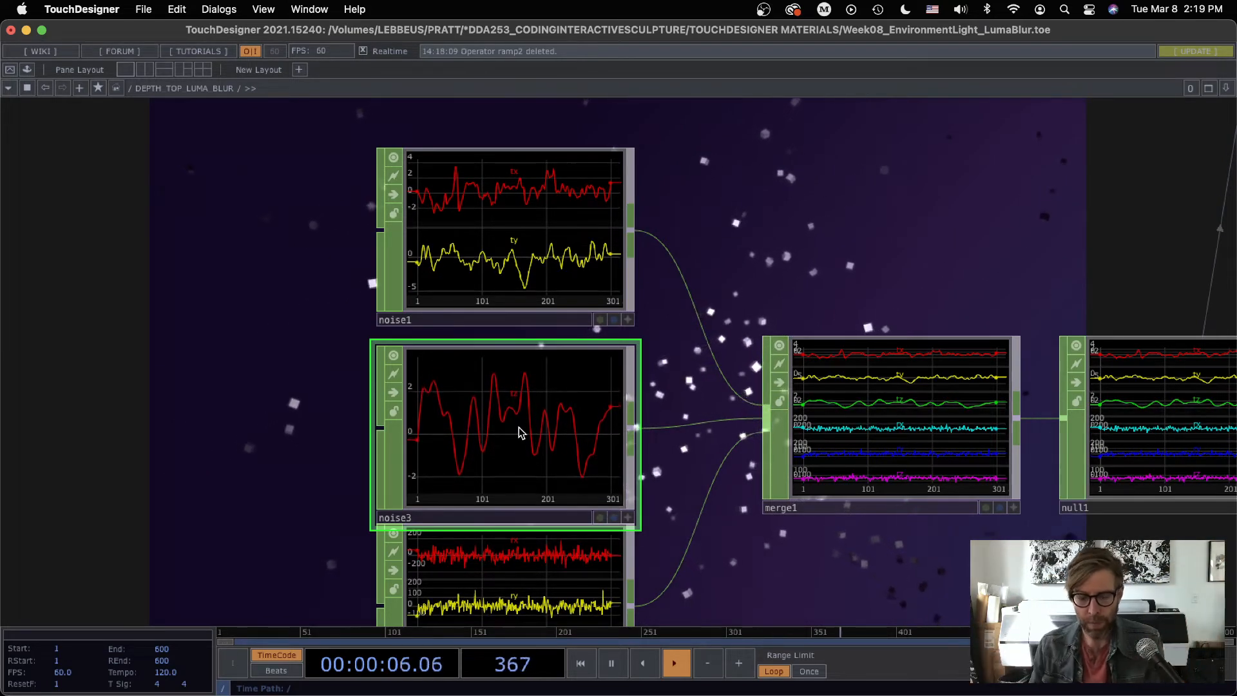
{"action": "key", "text": "p"}
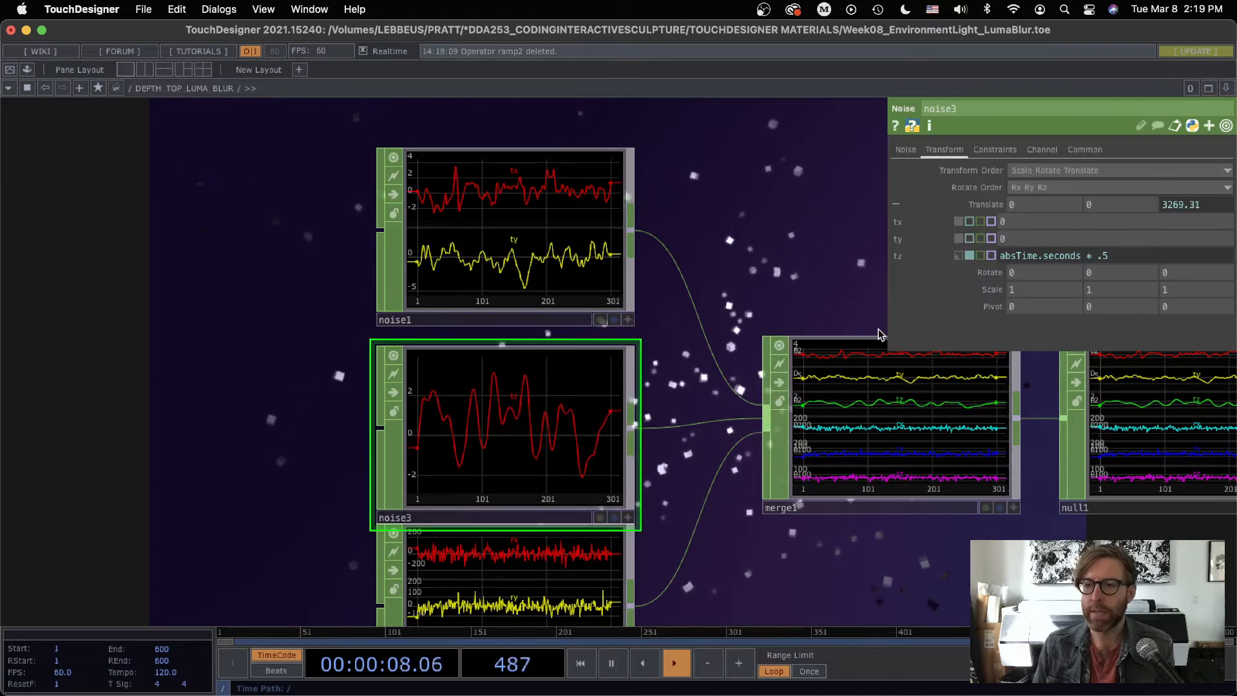
{"action": "left_click", "coordinate": [905, 150]}
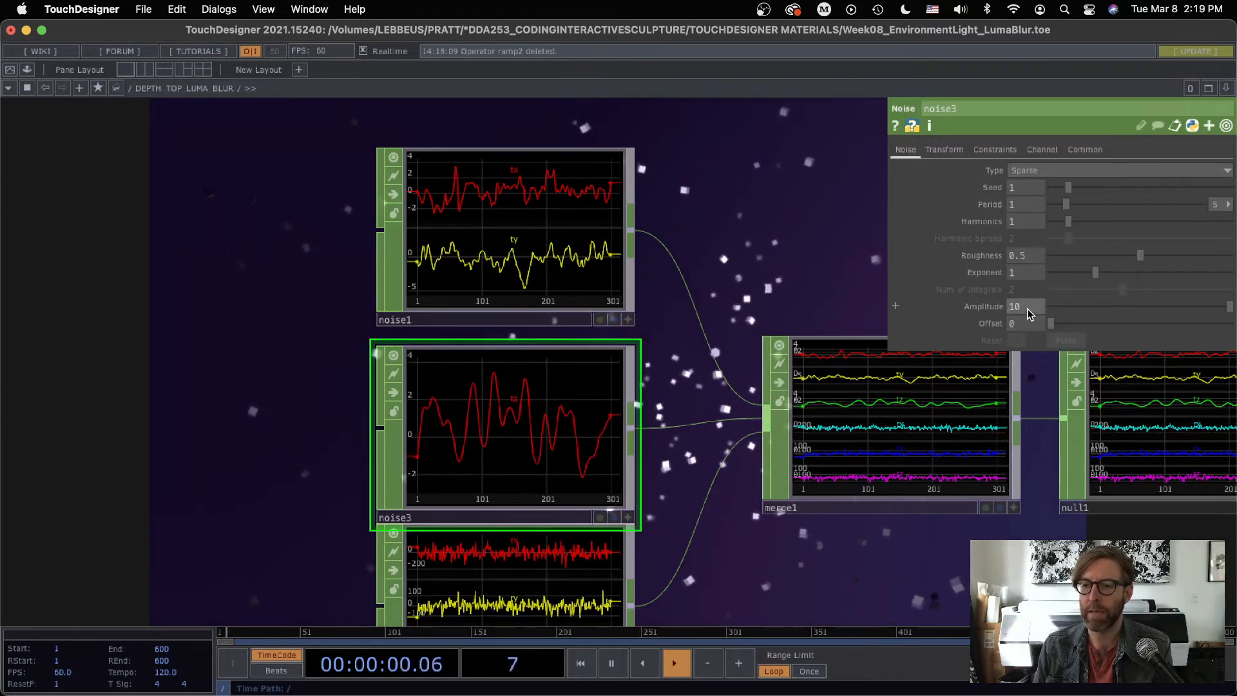
{"action": "left_click", "coordinate": [628, 206]}
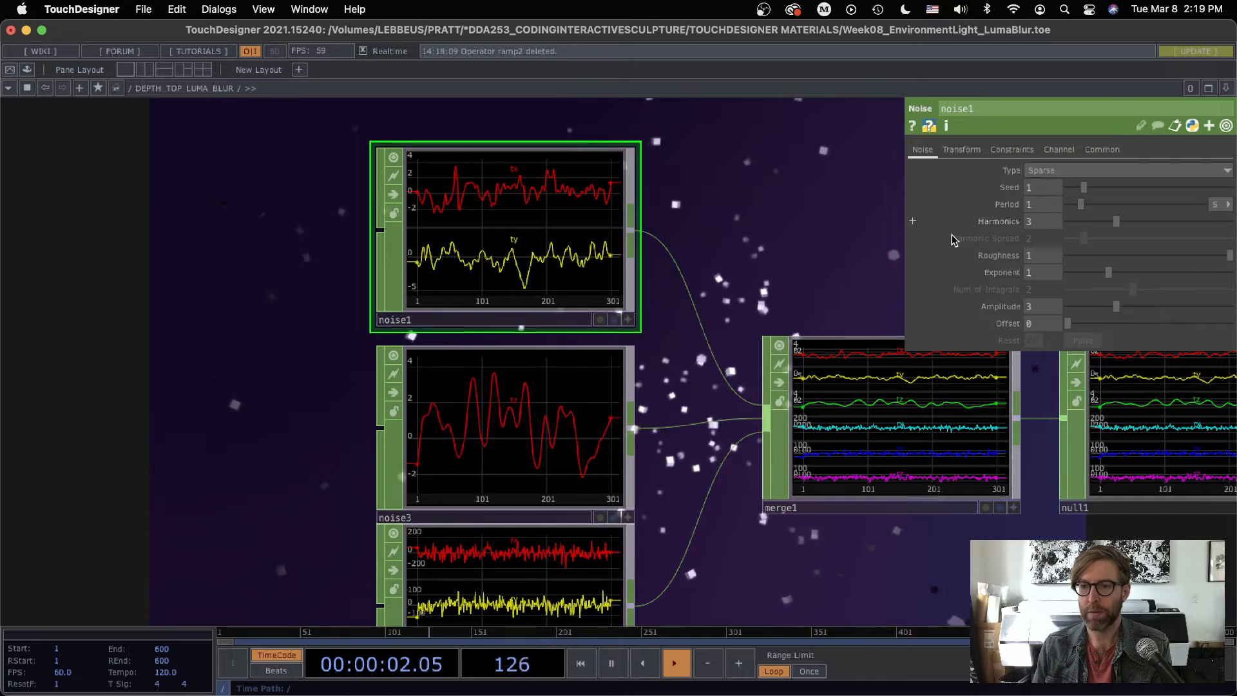
{"action": "key", "text": "p"}
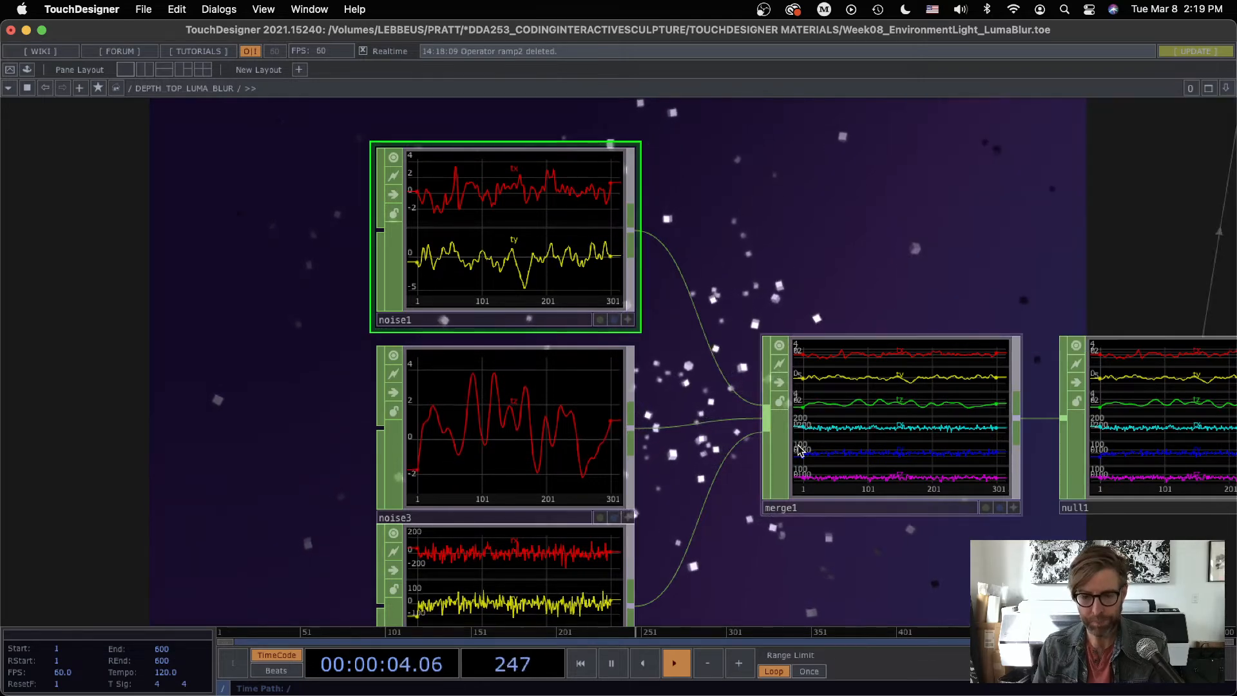
Step: Trace the noise1, noise2 and noise3 channels through merge1 into null1 and on to geo1
{"action": "scroll", "coordinate": [804, 449], "scroll_direction": "down", "scroll_amount": 2}
{"action": "mouse_move", "coordinate": [819, 472]}
{"action": "left_mouse_down"}
{"action": "mouse_move", "coordinate": [764, 395]}
{"action": "mouse_move", "coordinate": [810, 479]}
{"action": "left_mouse_up"}
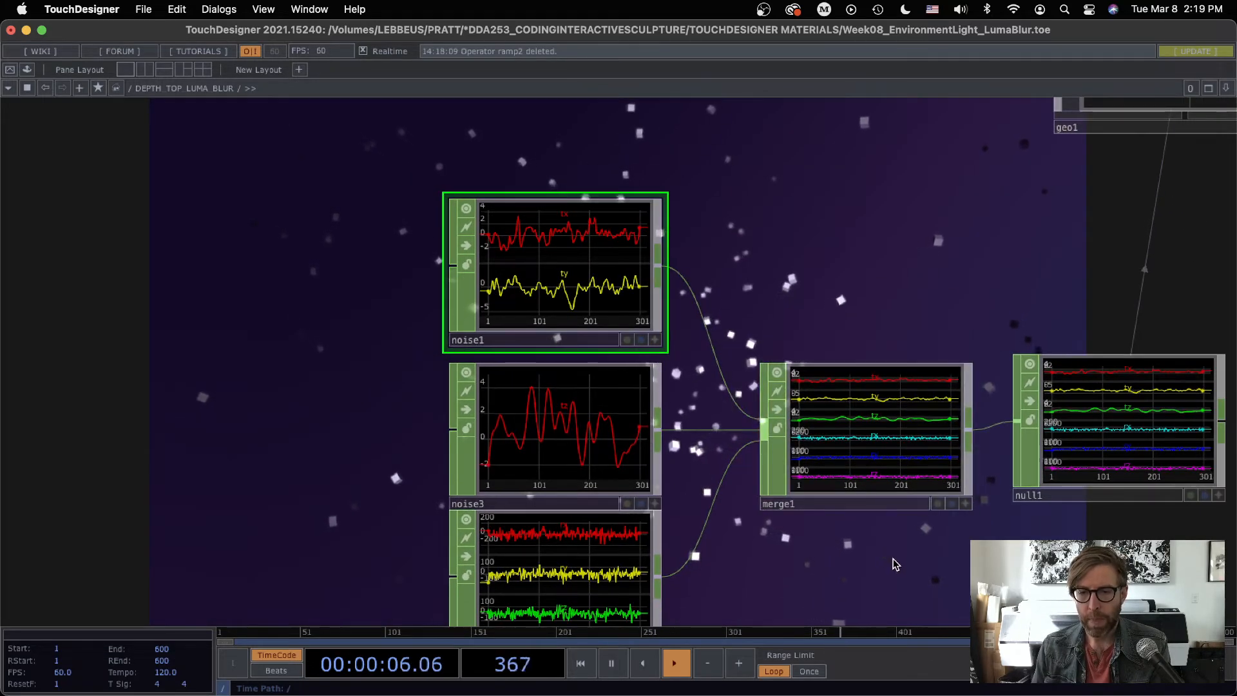
{"action": "left_click_drag", "start_coordinate": [848, 539], "coordinate": [595, 371]}
{"action": "left_click_drag", "start_coordinate": [345, 407], "coordinate": [342, 422]}
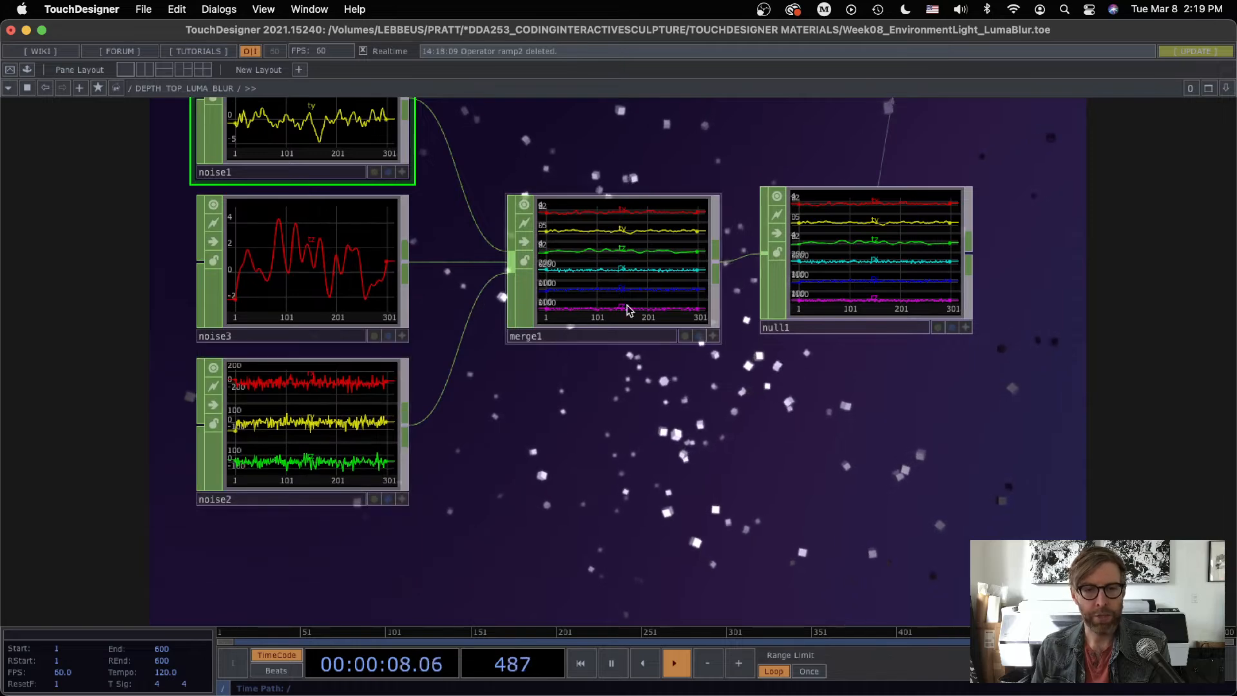
{"action": "left_click", "coordinate": [585, 285]}
{"action": "left_click", "coordinate": [862, 255]}
{"action": "left_click_drag", "start_coordinate": [995, 346], "coordinate": [435, 611]}
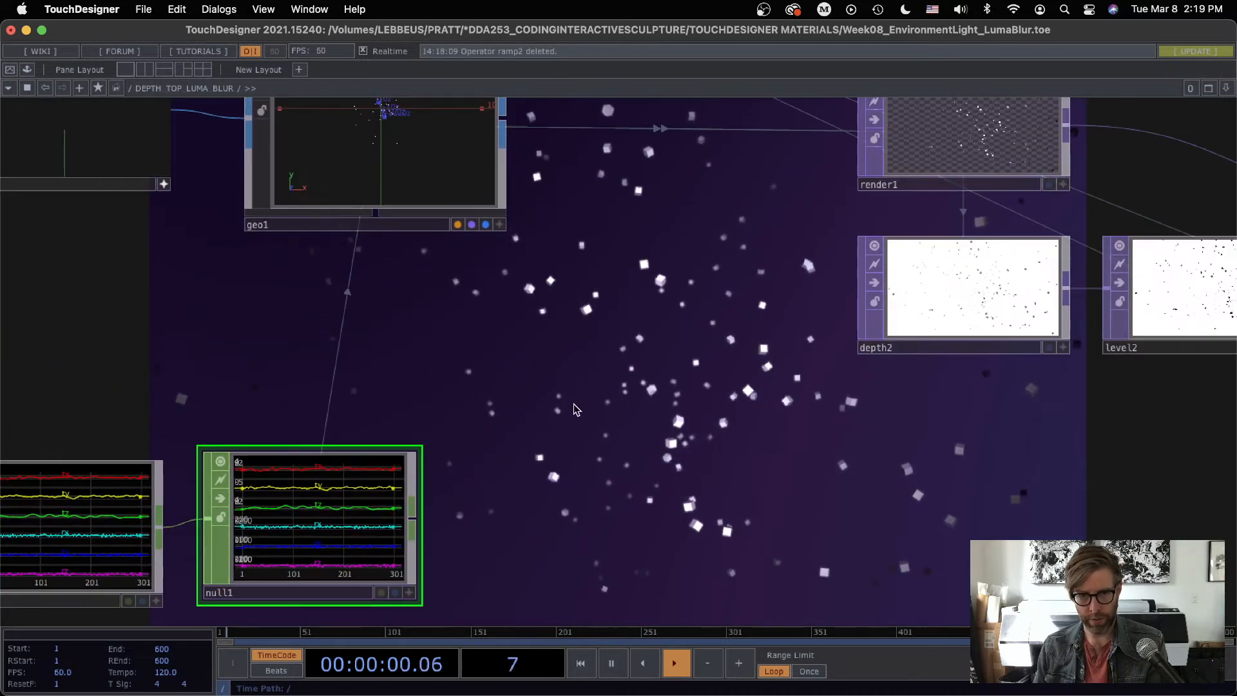
Step: Review geo1's Instance parameters to see how null1's channels drive the translation and rotation of the boxes
{"action": "left_click", "coordinate": [352, 173]}
{"action": "key", "text": "p"}
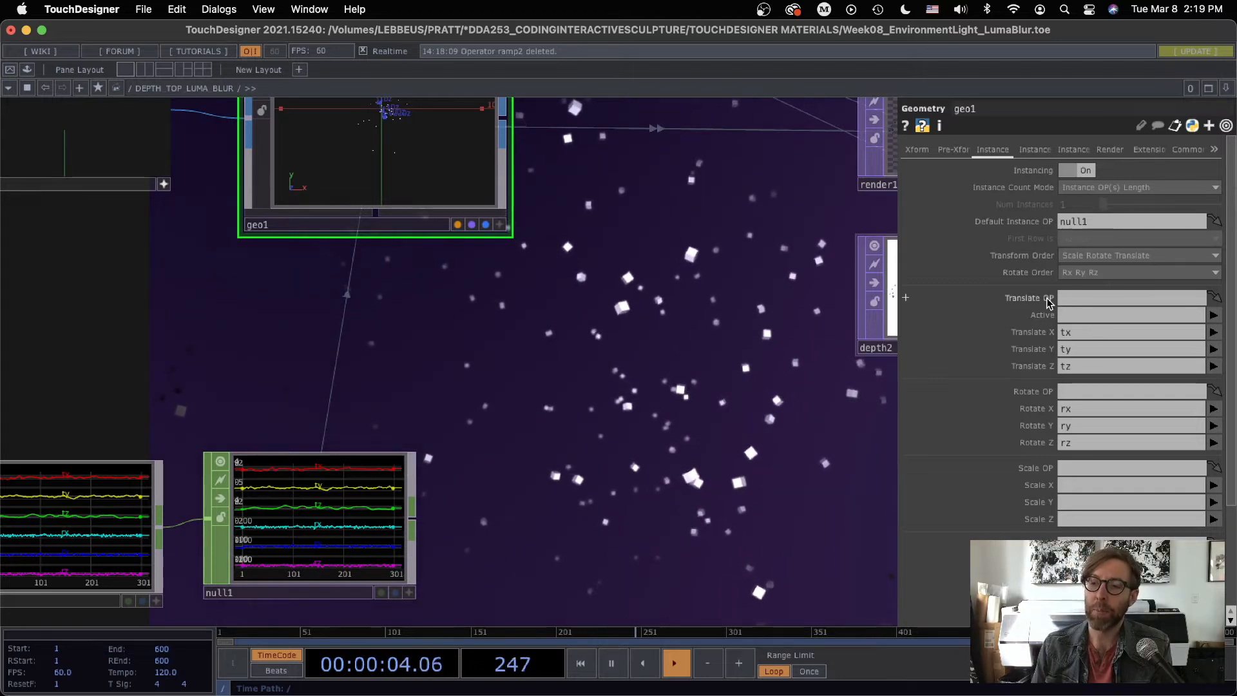
{"action": "left_click", "coordinate": [1092, 221]}
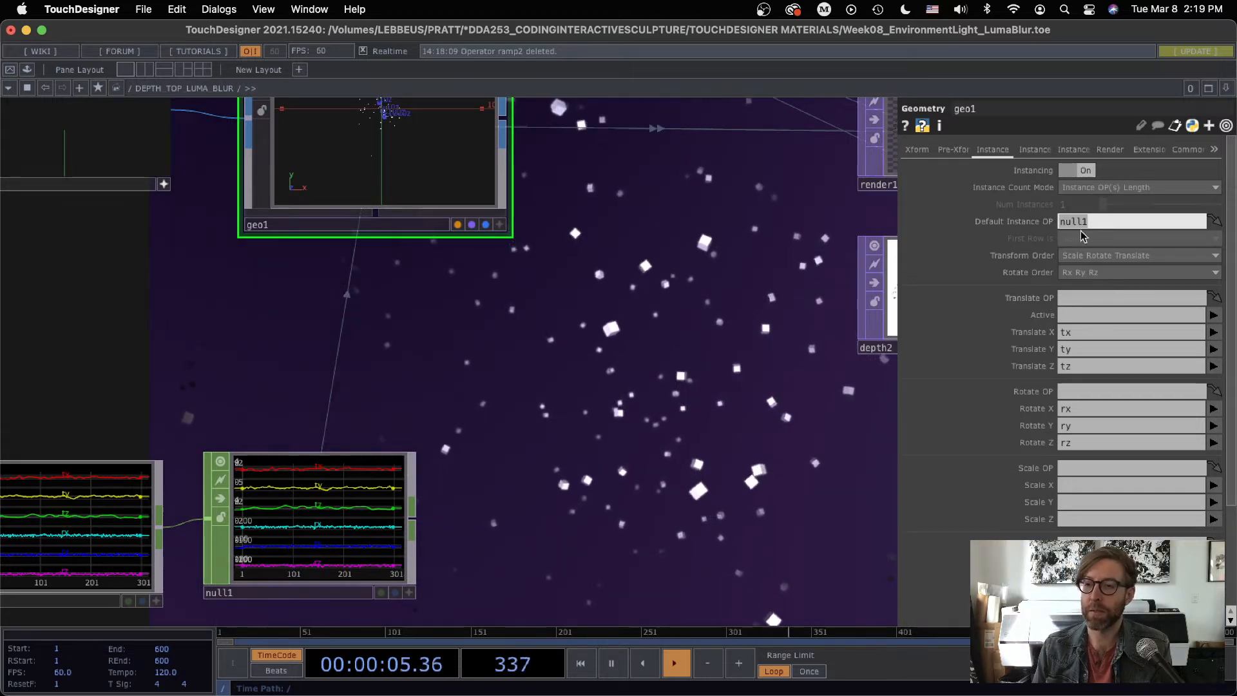
{"action": "left_click", "coordinate": [298, 539]}
{"action": "left_click", "coordinate": [415, 147]}
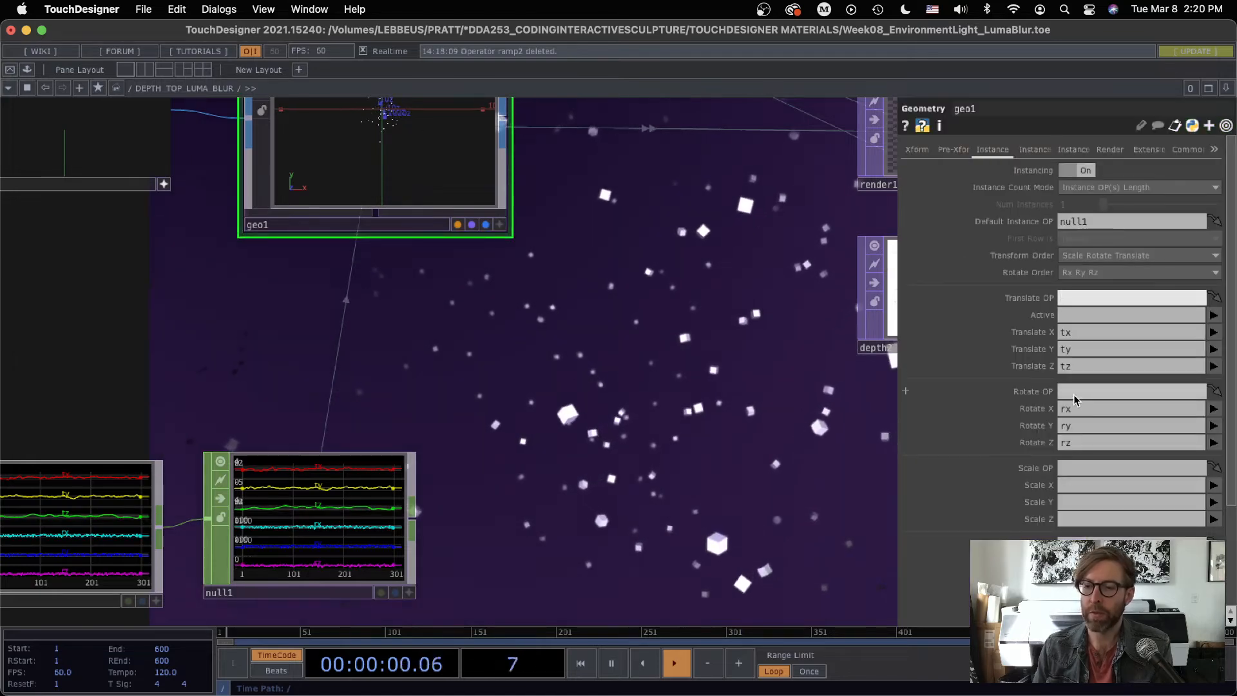
{"action": "key", "text": "p"}
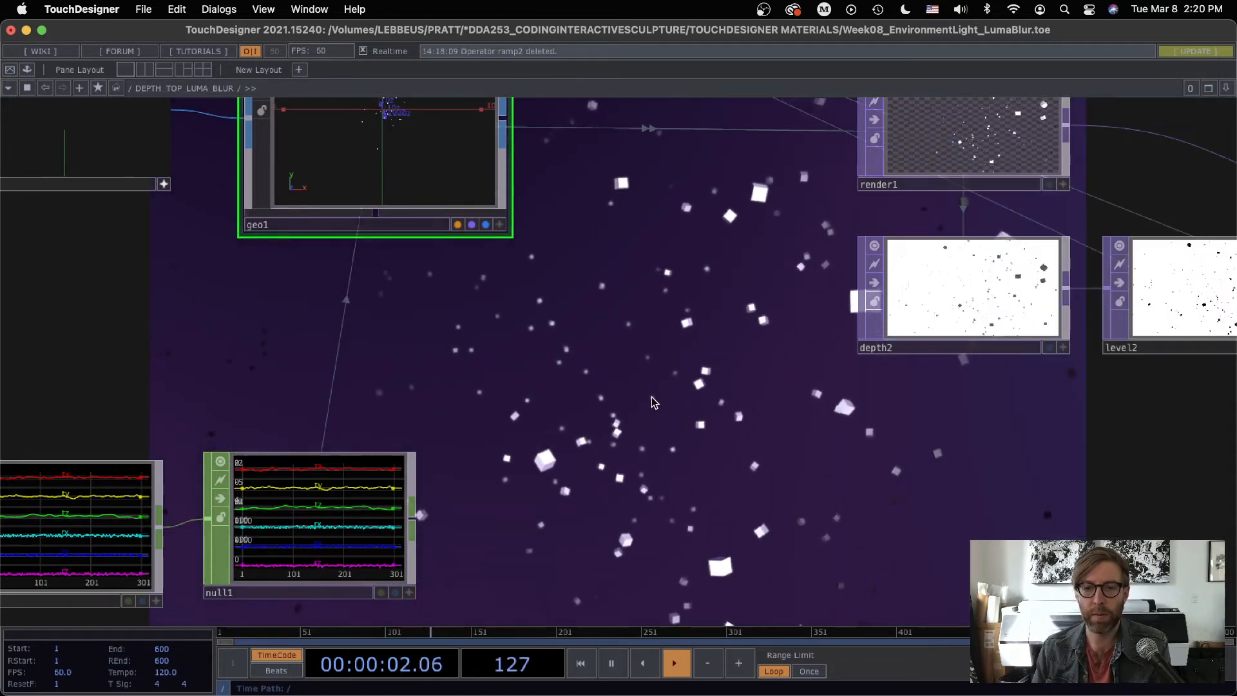
Step: Examine the render1 image and inspect the depth space and range parameters of depth2
{"action": "scroll", "coordinate": [654, 403], "scroll_direction": "down", "scroll_amount": 5}
{"action": "left_click_drag", "start_coordinate": [714, 460], "coordinate": [469, 435]}
{"action": "scroll", "coordinate": [536, 274], "scroll_direction": "up", "scroll_amount": 3}
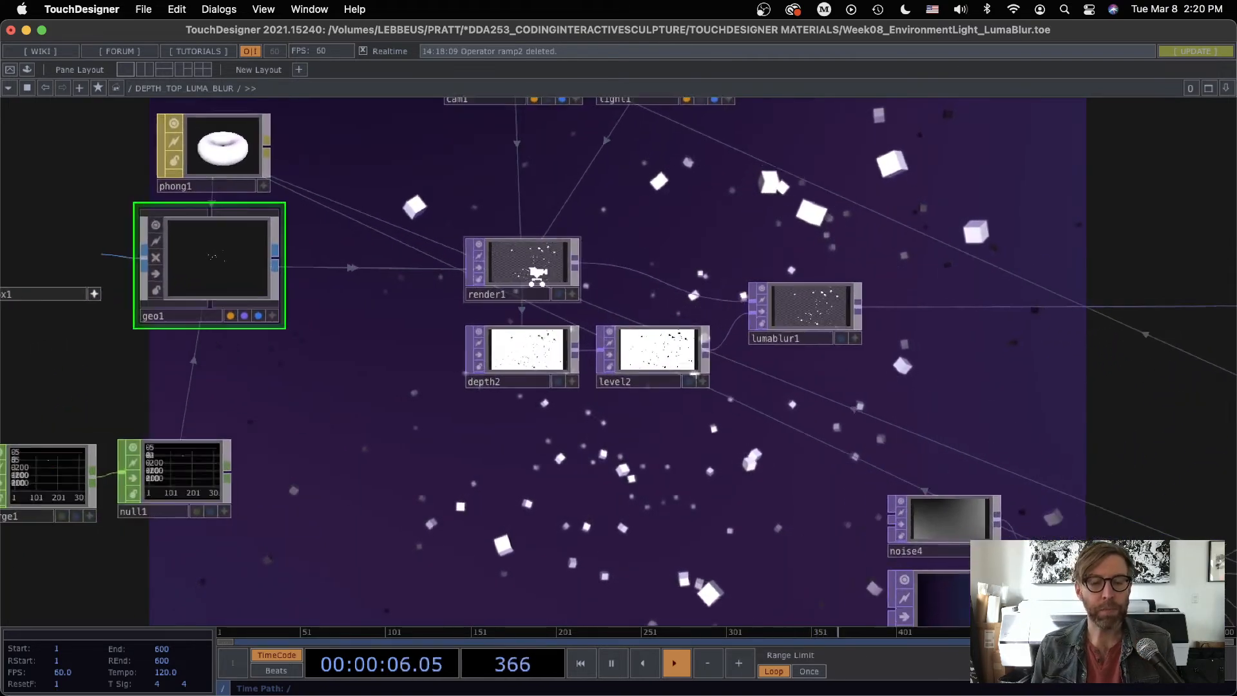
{"action": "scroll", "coordinate": [536, 274], "scroll_direction": "up", "scroll_amount": 8}
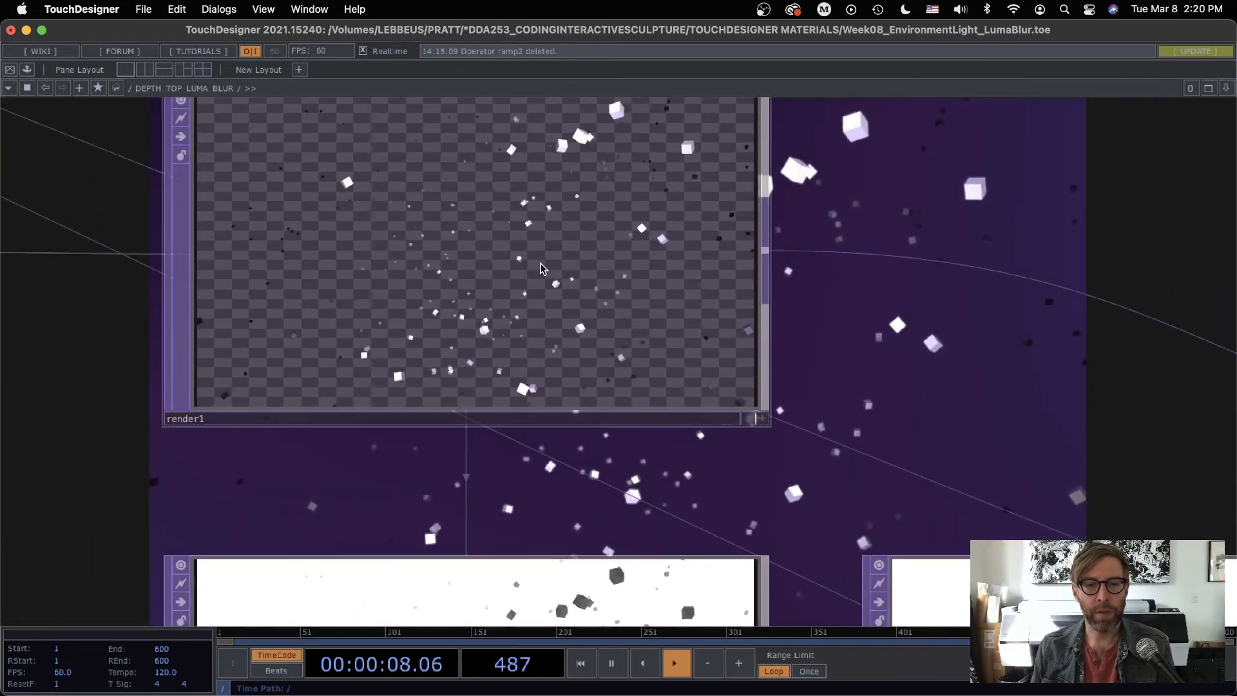
{"action": "scroll", "coordinate": [560, 299], "scroll_direction": "down", "scroll_amount": 10}
{"action": "scroll", "coordinate": [567, 414], "scroll_direction": "up", "scroll_amount": 4}
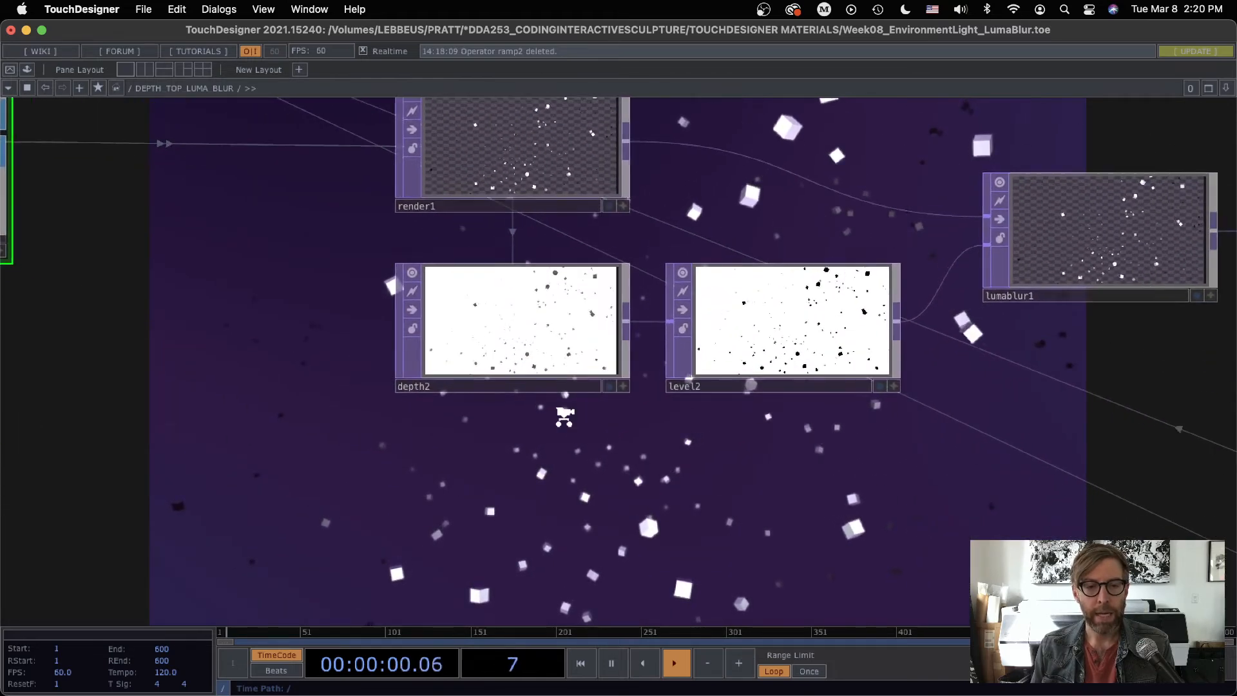
{"action": "scroll", "coordinate": [565, 416], "scroll_direction": "up", "scroll_amount": 4}
{"action": "left_click", "coordinate": [534, 269]}
{"action": "key", "text": "p"}
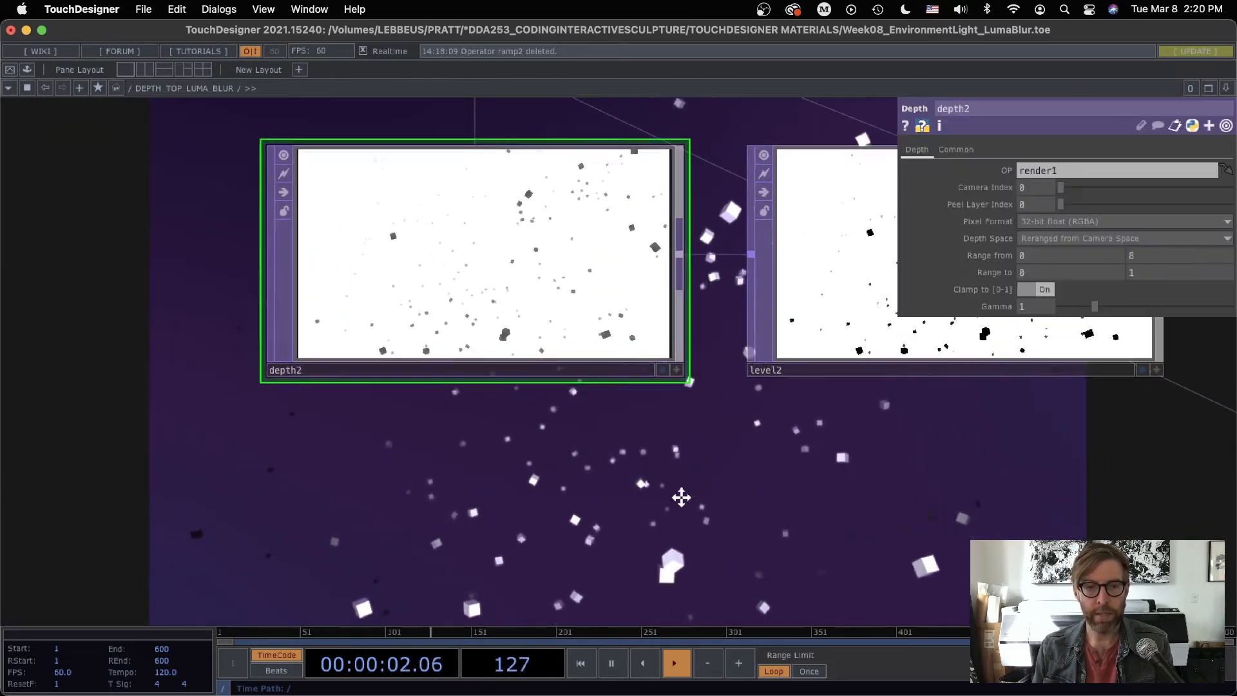
{"action": "left_click_drag", "start_coordinate": [681, 497], "coordinate": [751, 603]}
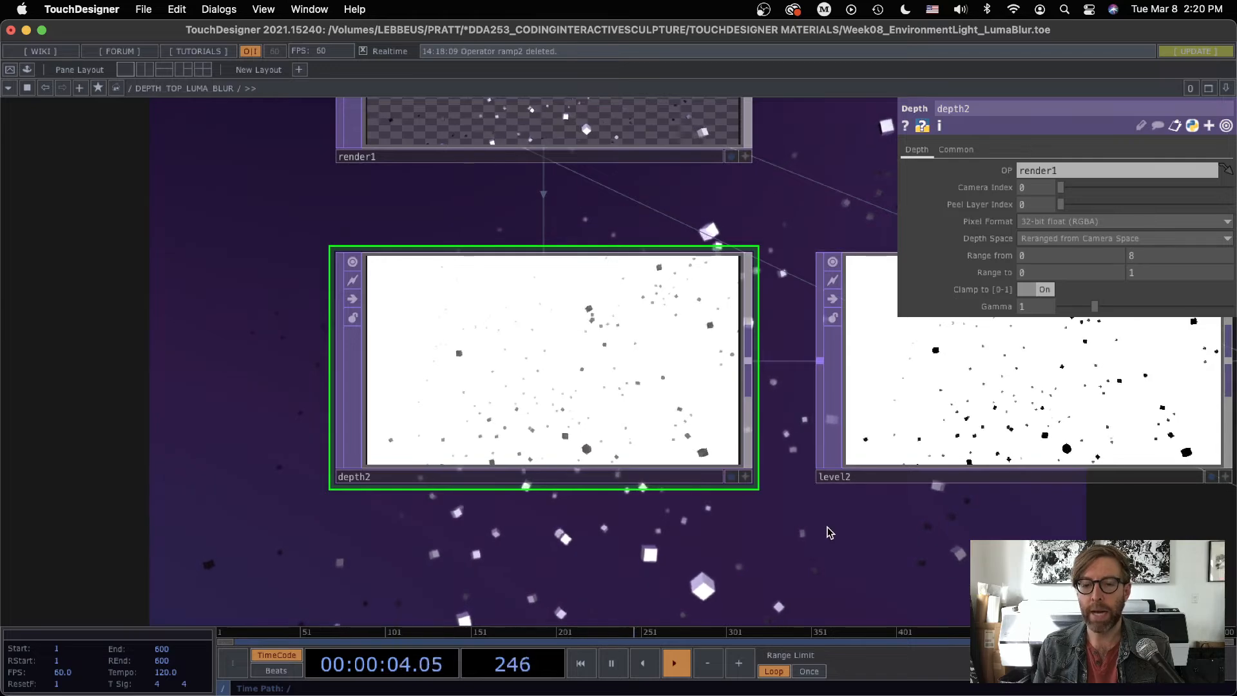
{"action": "left_click_drag", "start_coordinate": [829, 532], "coordinate": [704, 394]}
Step: Check the box instances' distance from the camera in the Geometry Viewer, and go back to the network around depth2
{"action": "left_click", "coordinate": [9, 88]}
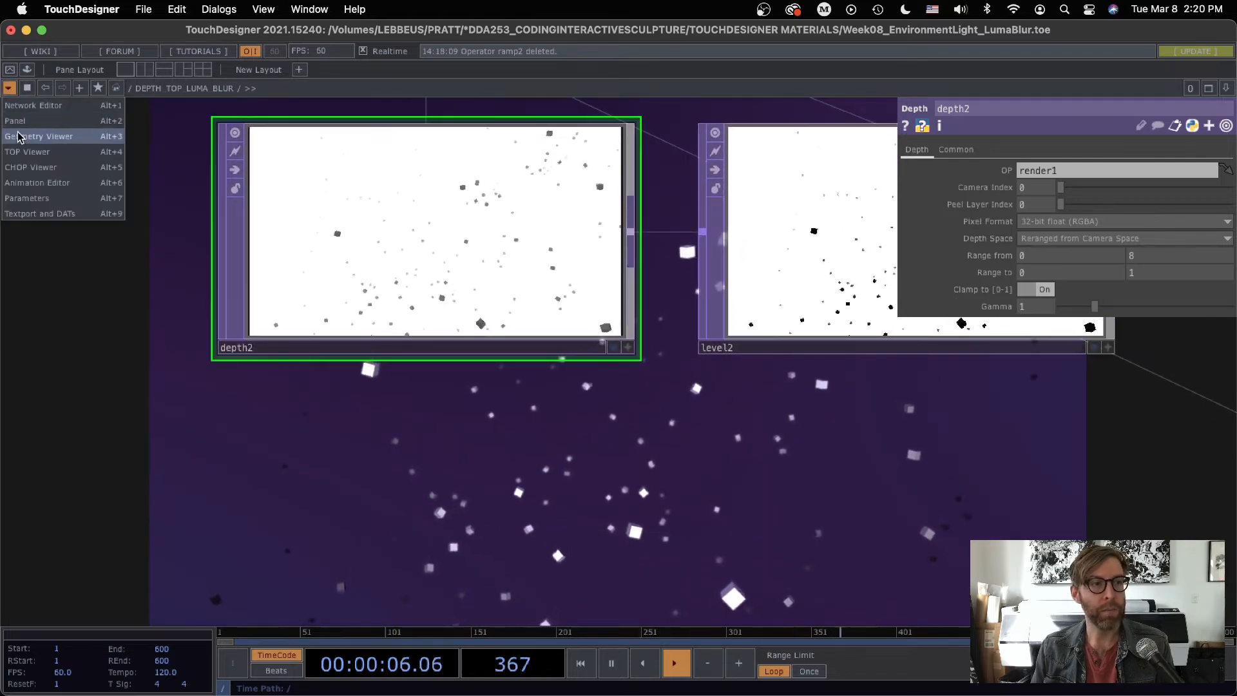
{"action": "left_click", "coordinate": [39, 135]}
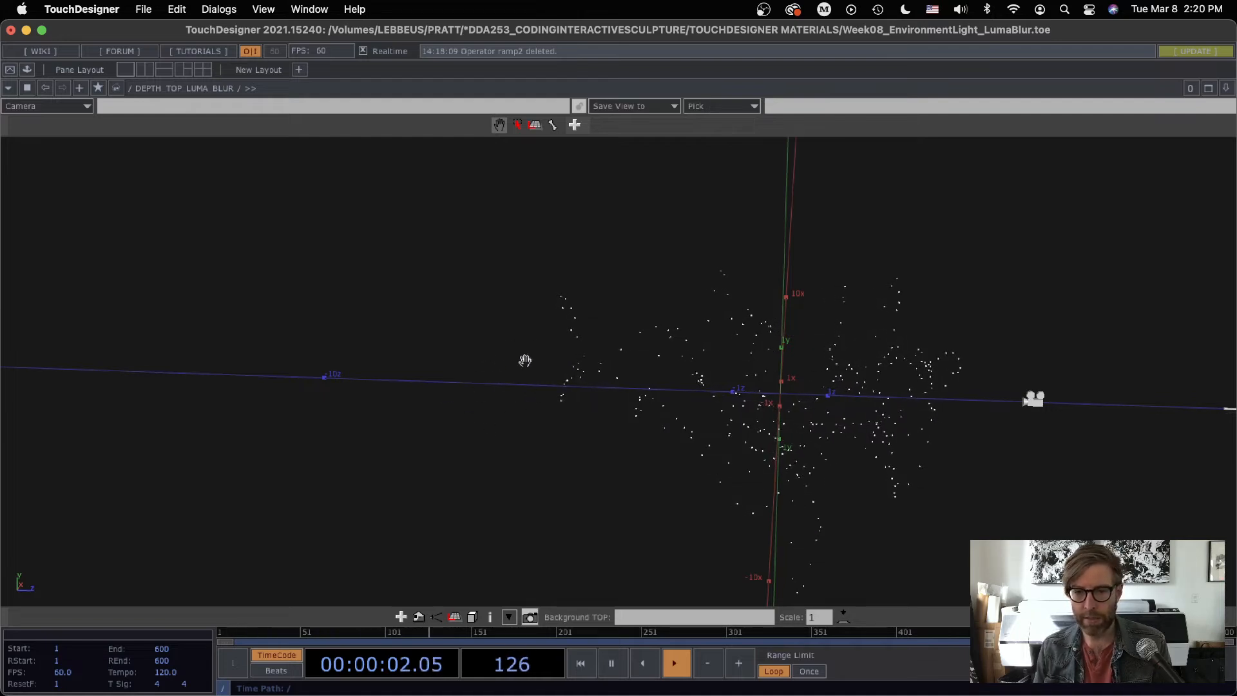
{"action": "left_click", "coordinate": [9, 88]}
{"action": "left_click", "coordinate": [26, 110]}
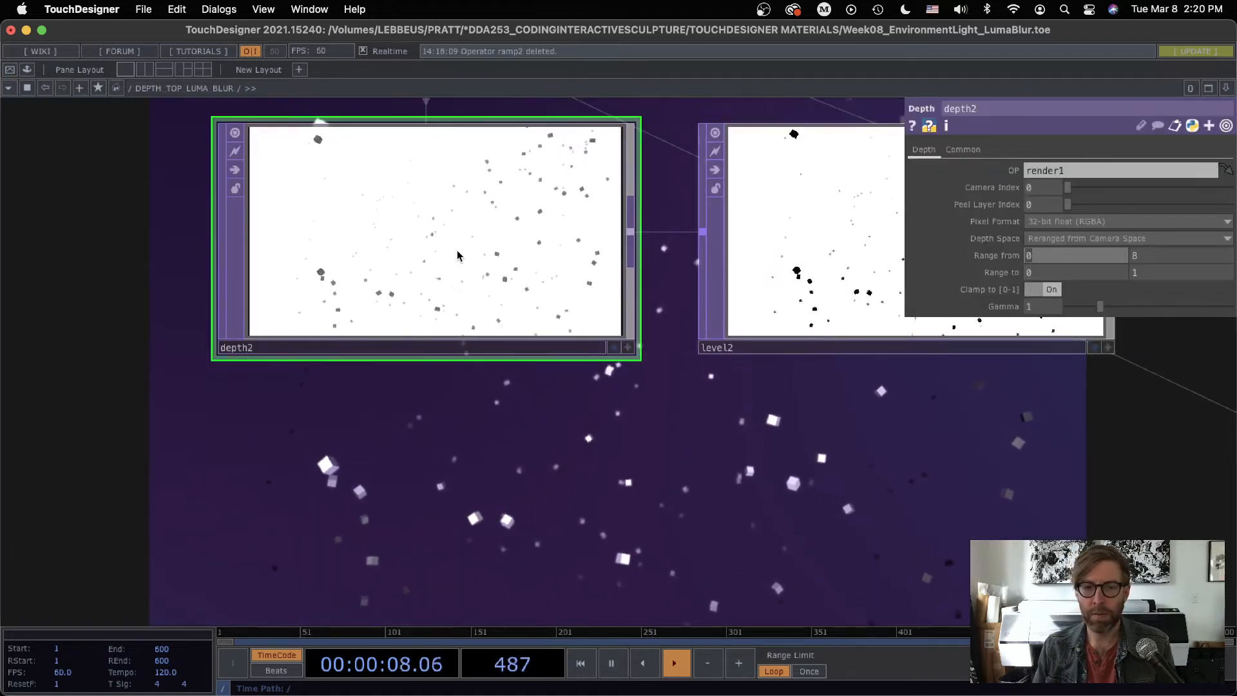
Step: Compare level2's contrast-adjusted depth image with the blurred boxes output by lumablur1
{"action": "left_click_drag", "start_coordinate": [600, 510], "coordinate": [224, 620]}
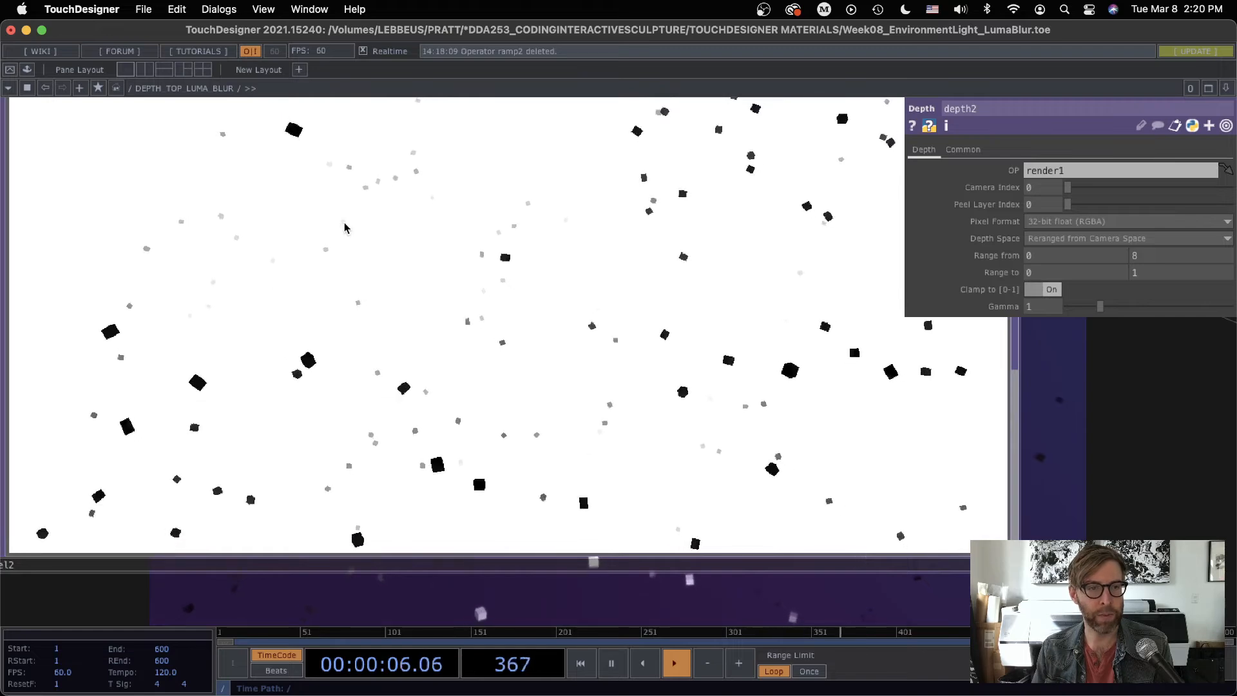
{"action": "scroll", "coordinate": [600, 359], "scroll_direction": "down", "scroll_amount": 10}
{"action": "scroll", "coordinate": [651, 432], "scroll_direction": "up", "scroll_amount": 12}
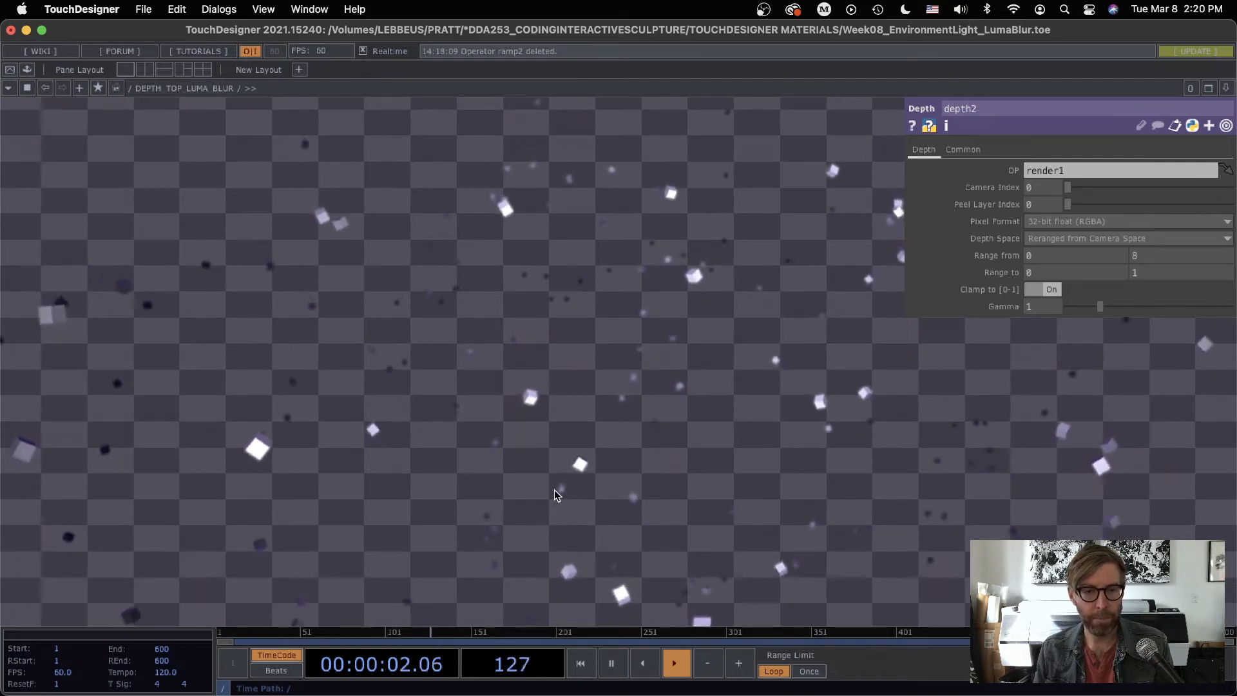
{"action": "scroll", "coordinate": [555, 494], "scroll_direction": "down", "scroll_amount": 1}
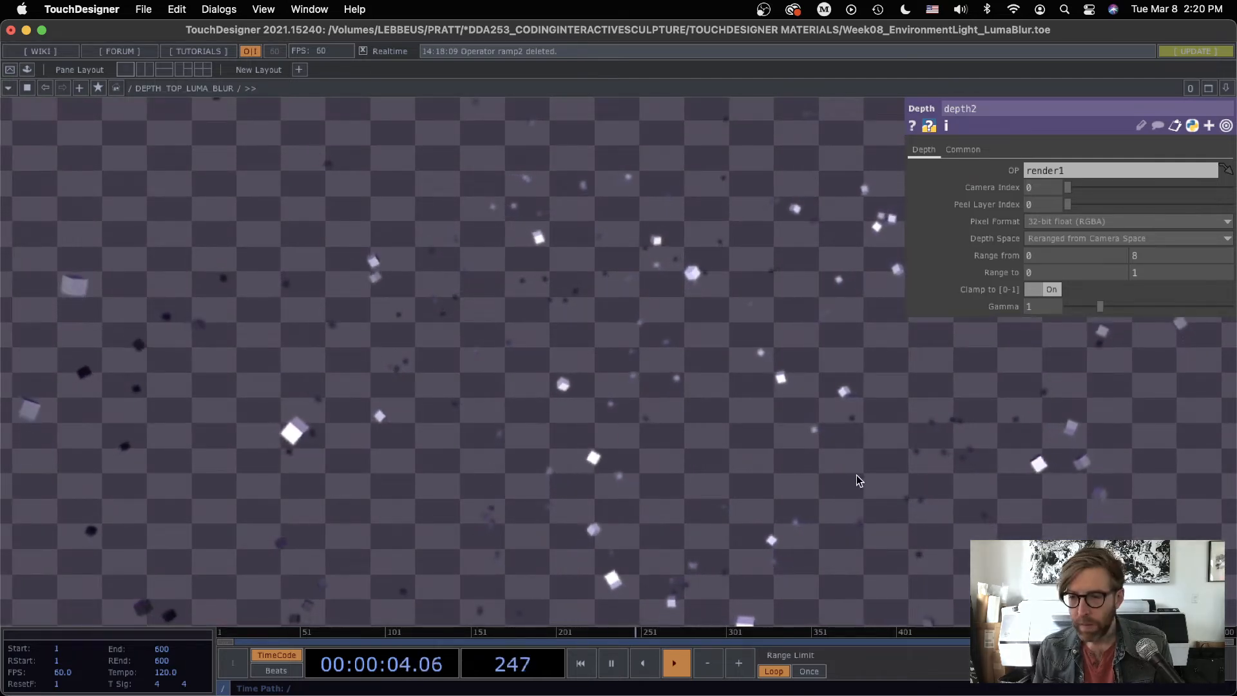
Step: Pause the timeline and inspect lumablur1's black and white value and filter width parameters
{"action": "key", "text": "space"}
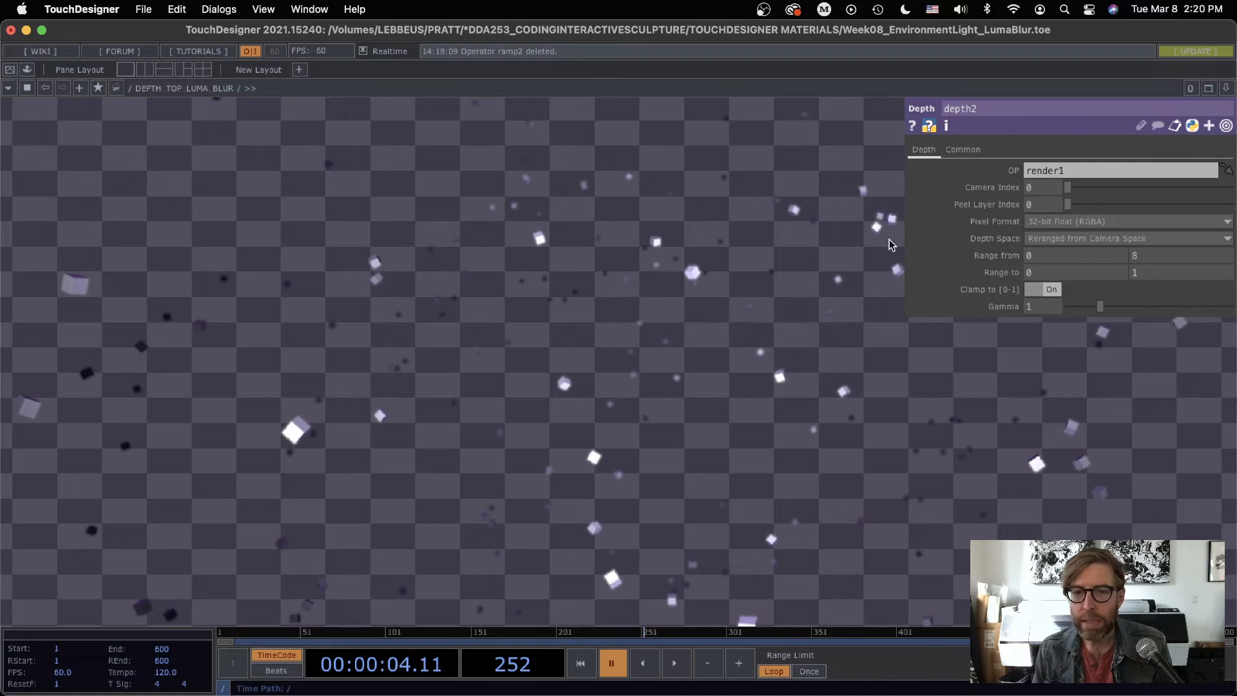
{"action": "left_click", "coordinate": [344, 435]}
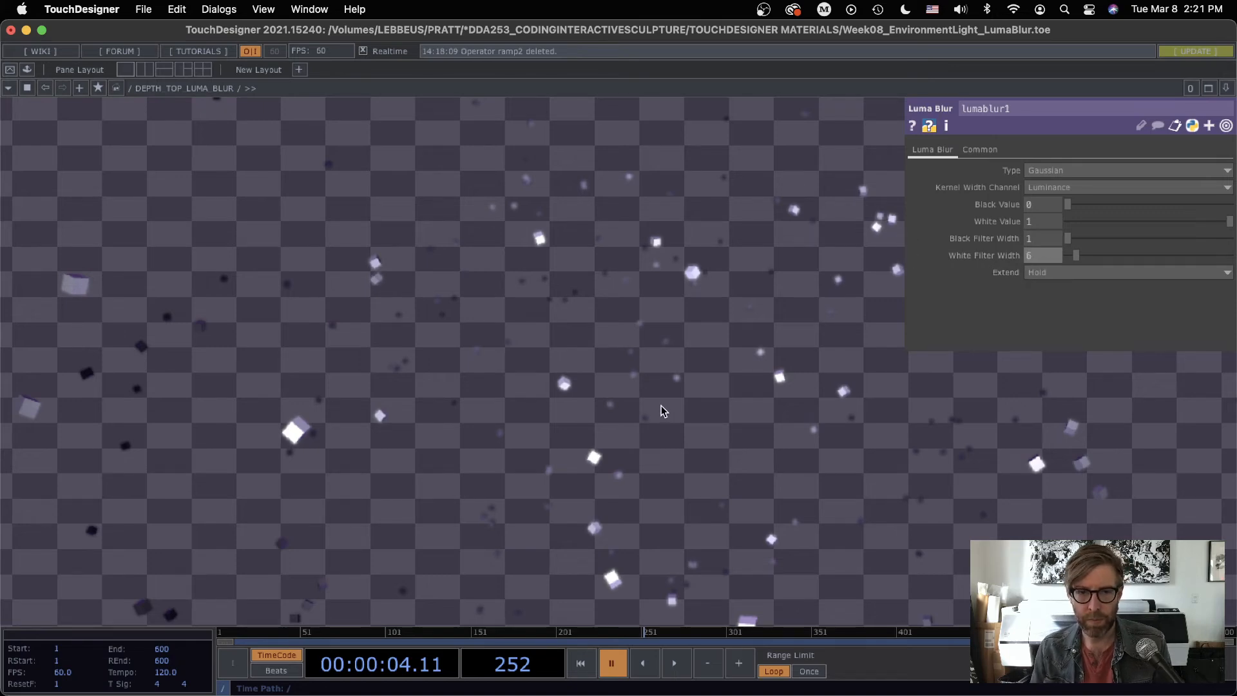
{"action": "scroll", "coordinate": [661, 404], "scroll_direction": "down", "scroll_amount": 8}
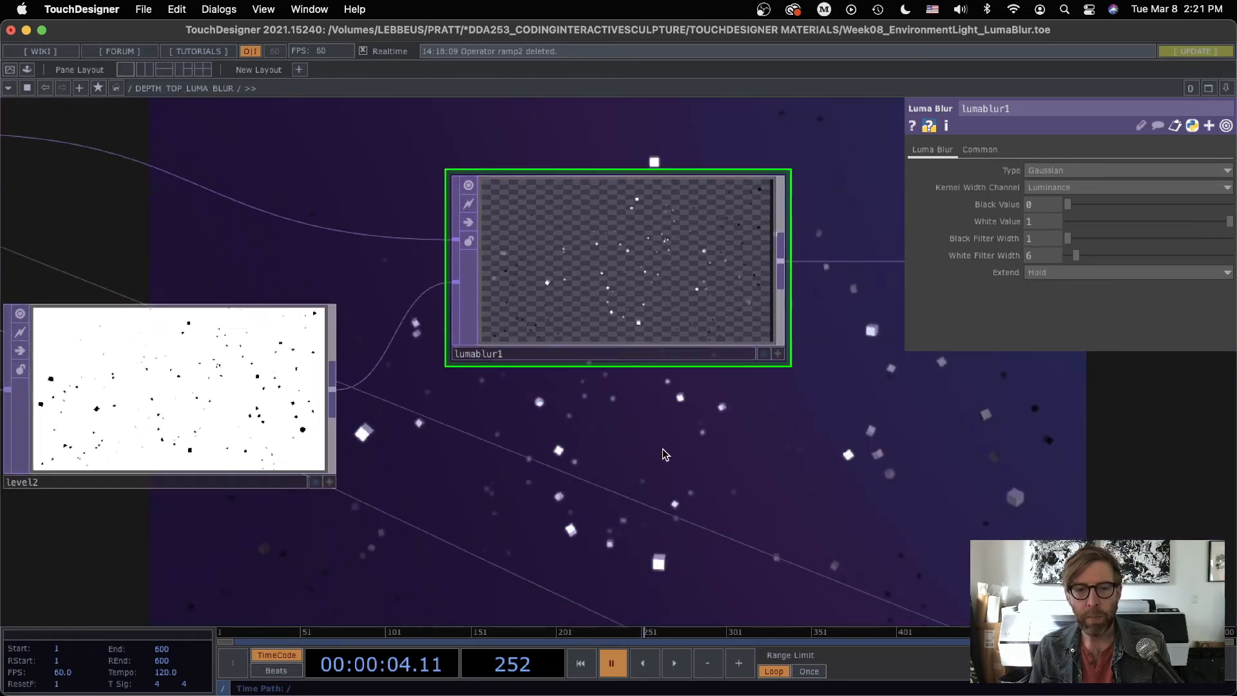
{"action": "scroll", "coordinate": [662, 449], "scroll_direction": "down", "scroll_amount": 5}
{"action": "left_click_drag", "start_coordinate": [451, 289], "coordinate": [496, 442]}
{"action": "key", "text": "p"}
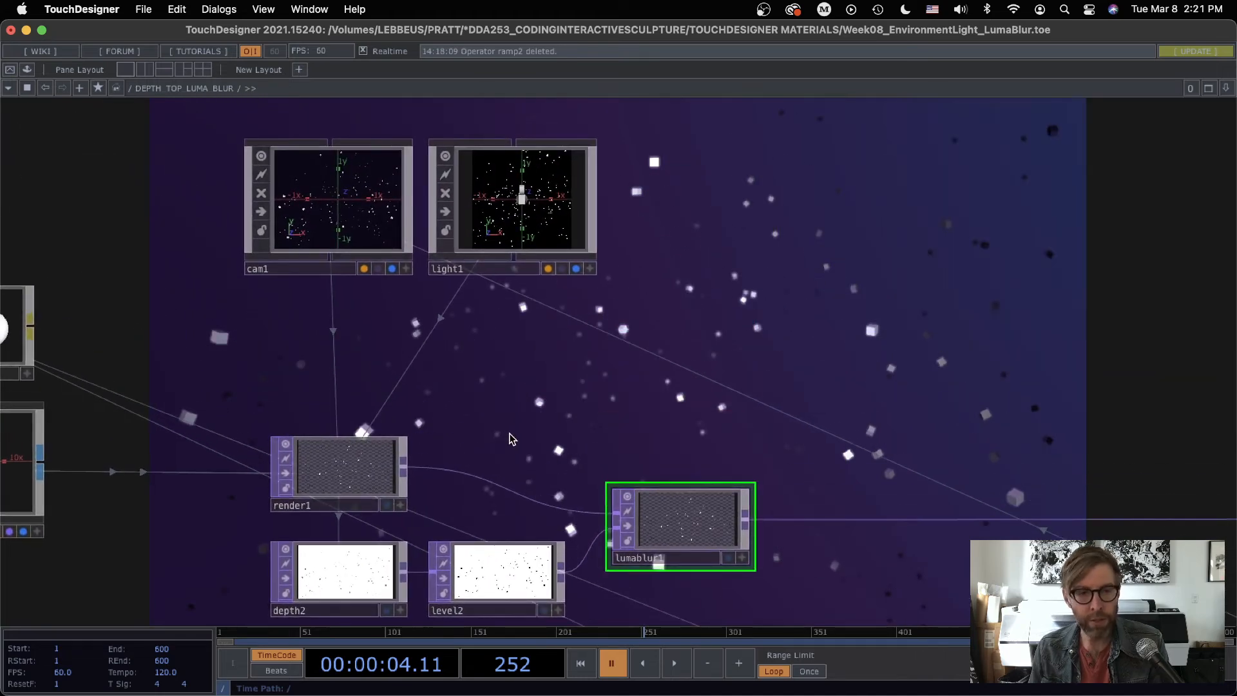
Step: Show the parameters of light1 and resume timeline playback
{"action": "scroll", "coordinate": [511, 439], "scroll_direction": "down", "scroll_amount": 2}
{"action": "left_click", "coordinate": [525, 253]}
{"action": "key", "text": "p"}
{"action": "left_click_drag", "start_coordinate": [736, 389], "coordinate": [609, 401]}
{"action": "key", "text": "space"}
{"action": "left_click_drag", "start_coordinate": [677, 352], "coordinate": [361, 447]}
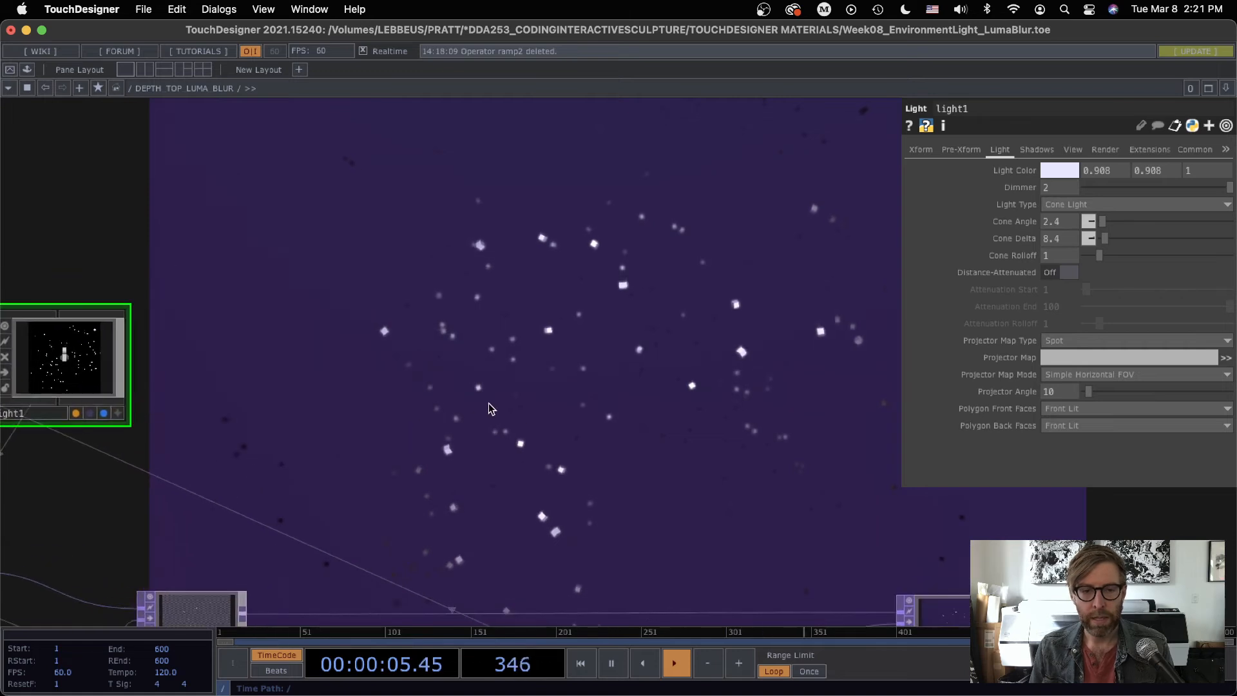
Step: Try Point Light as light1's type, switch it back to Cone Light, and close its parameters
{"action": "left_click", "coordinate": [1076, 205]}
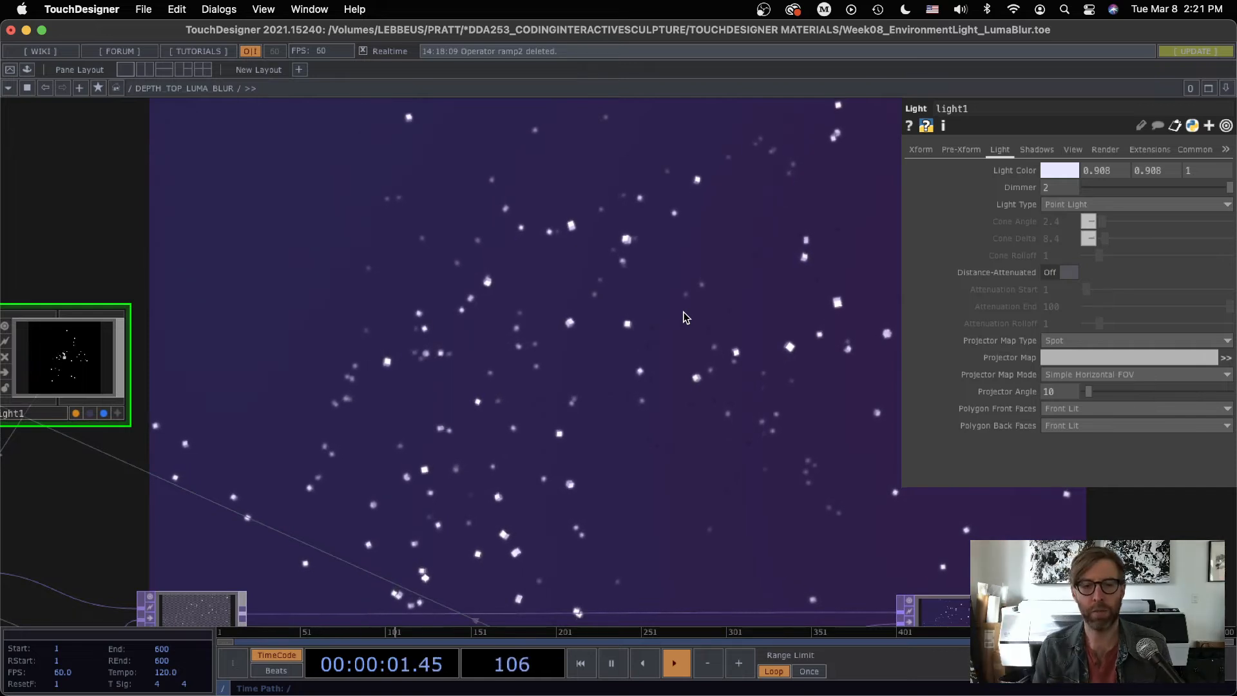
{"action": "left_click", "coordinate": [1057, 205]}
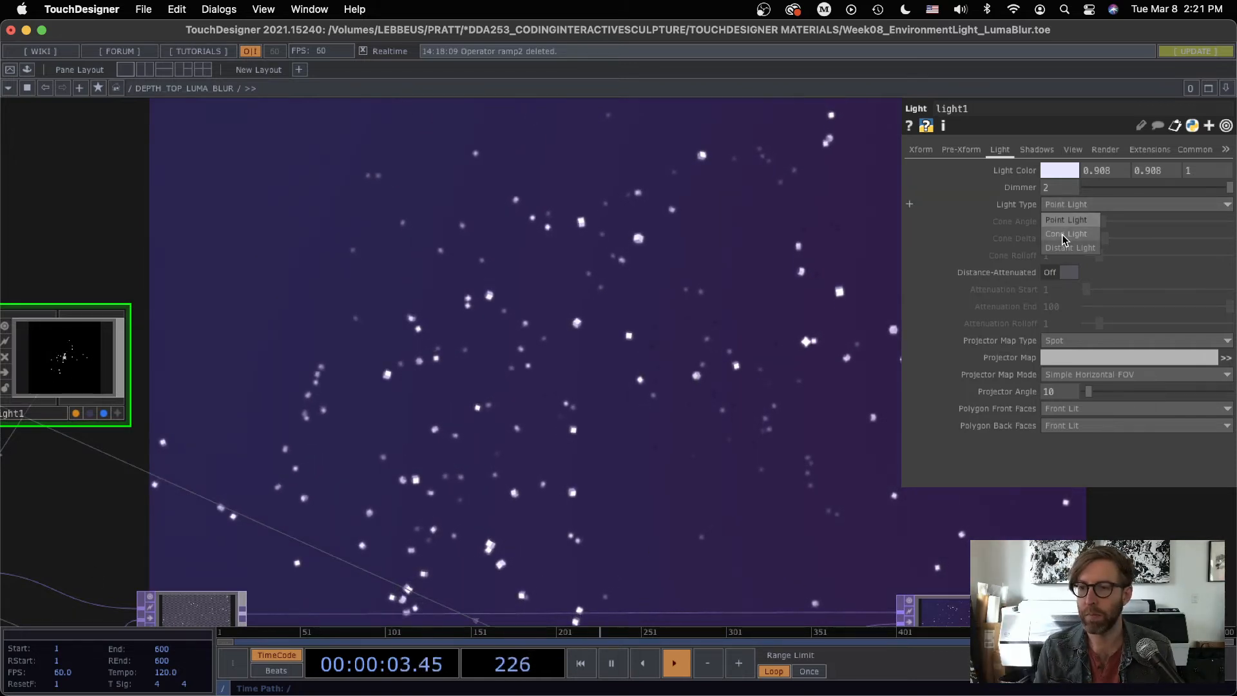
{"action": "left_click", "coordinate": [1063, 221]}
{"action": "left_click_drag", "start_coordinate": [694, 484], "coordinate": [838, 532]}
{"action": "key", "text": "p"}
{"action": "left_click_drag", "start_coordinate": [702, 482], "coordinate": [771, 503]}
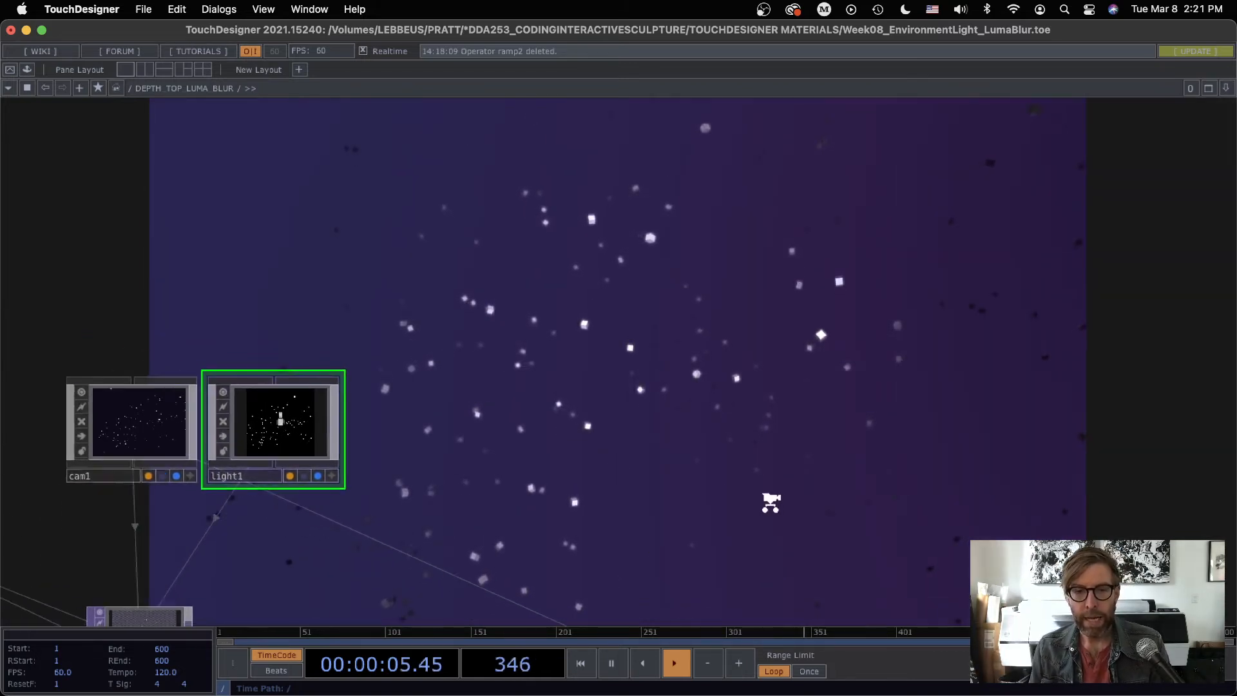
Step: Inspect cam1's linear fog distance and fog color settings, and close its parameters
{"action": "scroll", "coordinate": [770, 502], "scroll_direction": "down", "scroll_amount": 5}
{"action": "left_click_drag", "start_coordinate": [850, 434], "coordinate": [938, 384]}
{"action": "left_click_drag", "start_coordinate": [773, 377], "coordinate": [621, 241]}
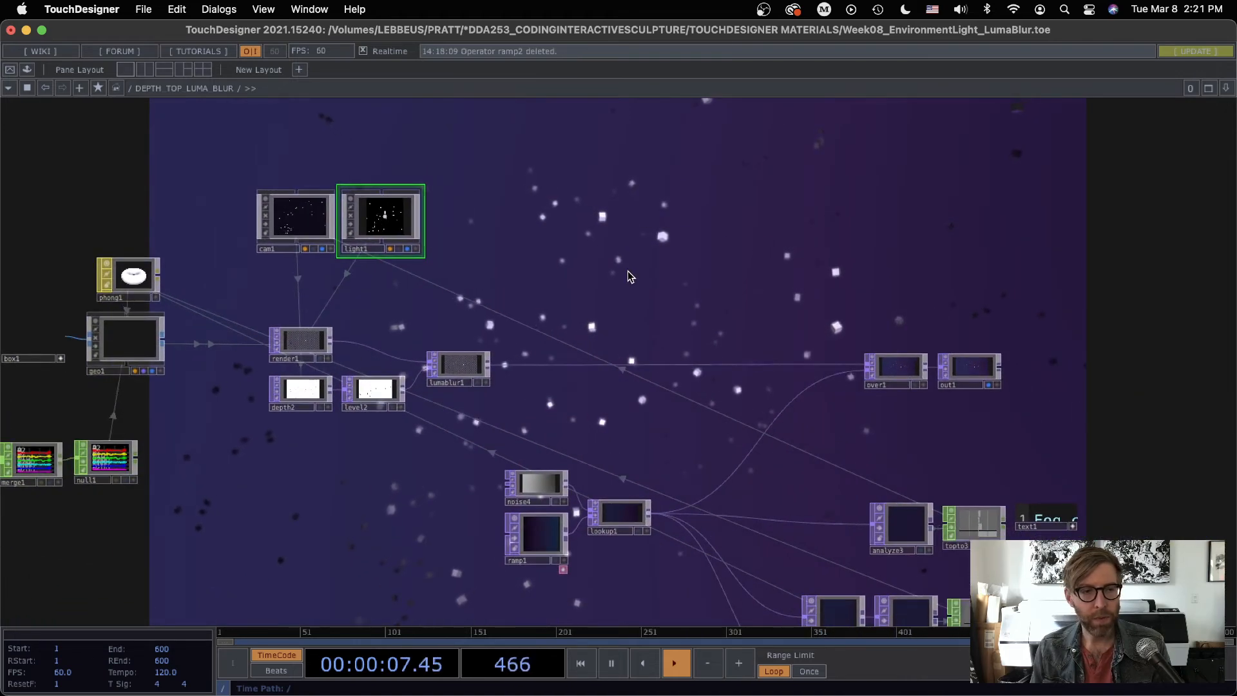
{"action": "key", "text": "p"}
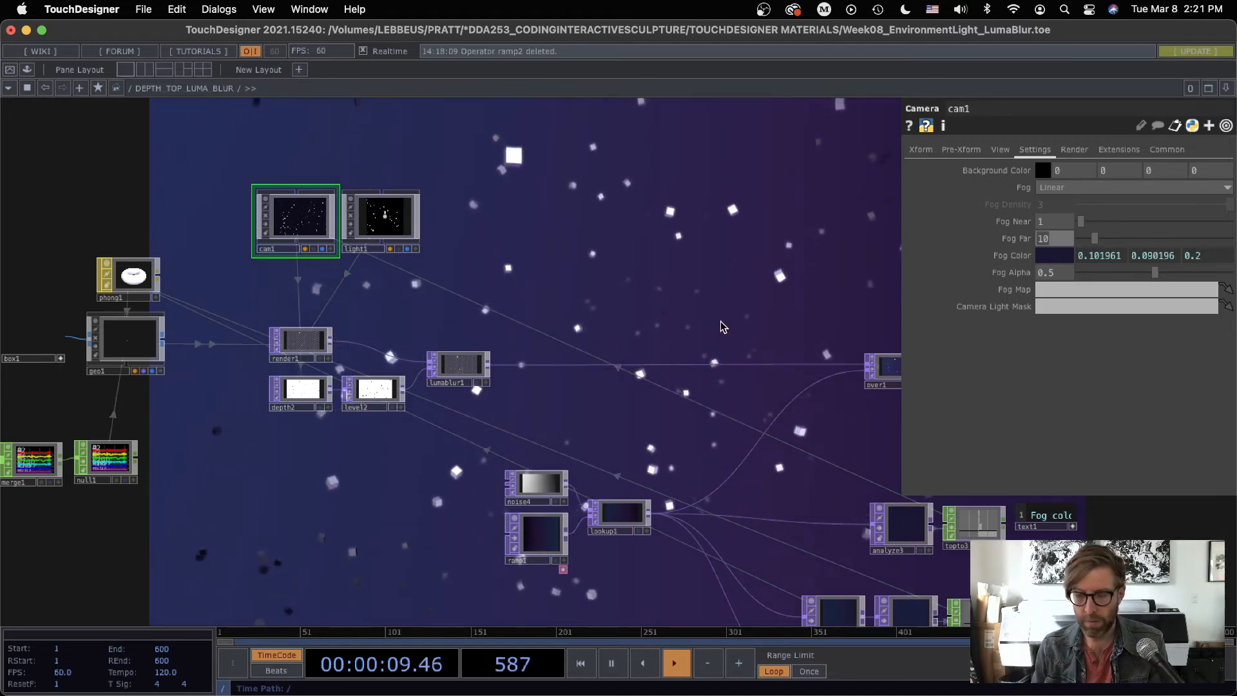
{"action": "key", "text": "p"}
Step: Inspect noise4's parameters, close them, and examine how noise4 and ramp1 feed lookup1
{"action": "left_click_drag", "start_coordinate": [719, 351], "coordinate": [597, 277]}
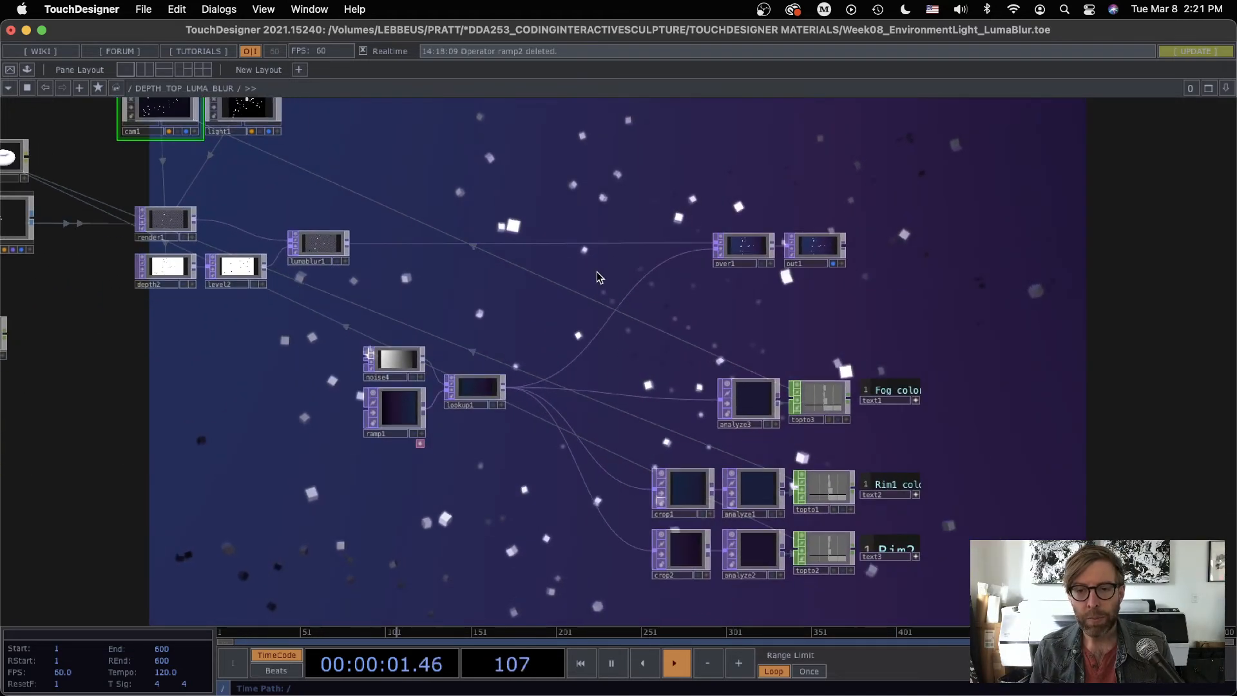
{"action": "left_click_drag", "start_coordinate": [597, 320], "coordinate": [717, 362]}
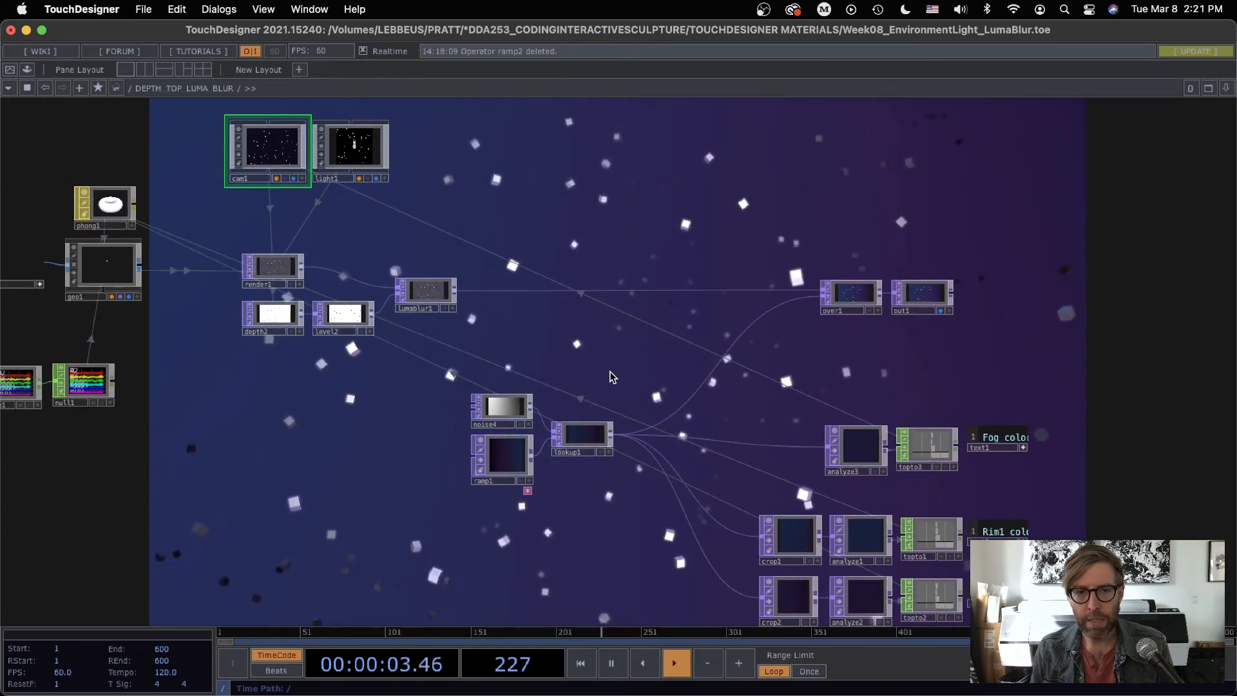
{"action": "left_click_drag", "start_coordinate": [590, 327], "coordinate": [527, 197]}
{"action": "scroll", "coordinate": [454, 301], "scroll_direction": "up", "scroll_amount": 5}
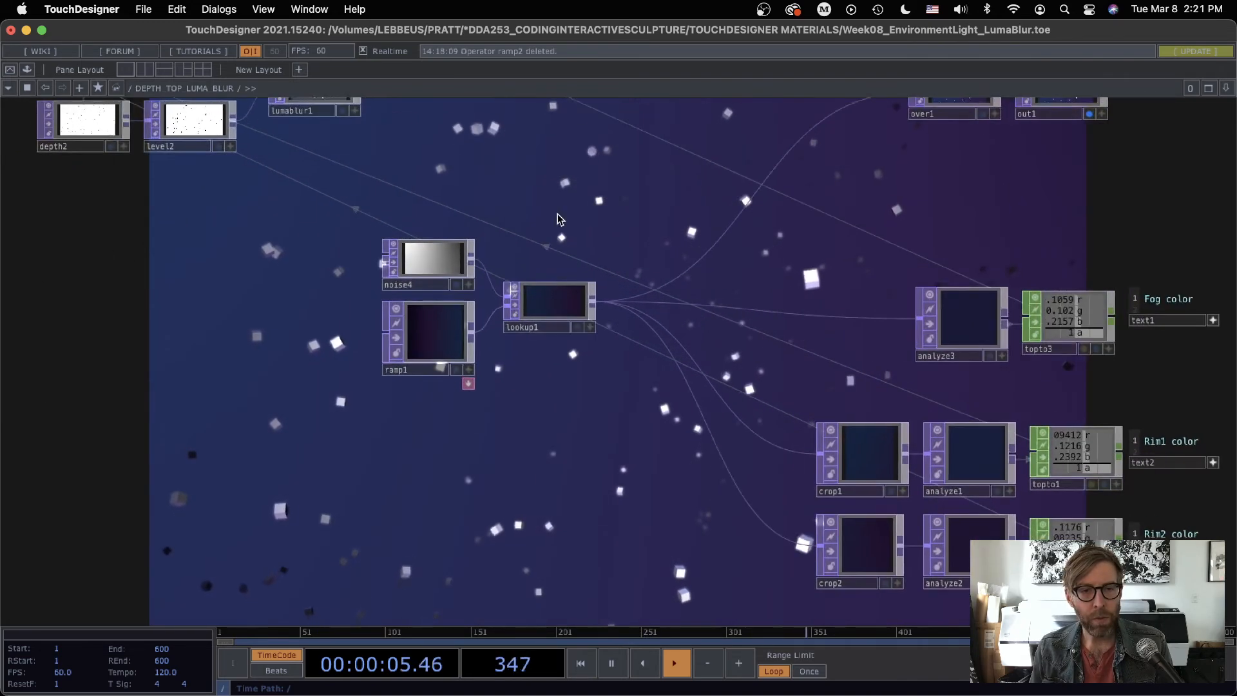
{"action": "left_click_drag", "start_coordinate": [601, 210], "coordinate": [634, 299]}
{"action": "scroll", "coordinate": [513, 375], "scroll_direction": "up", "scroll_amount": 10}
{"action": "left_click", "coordinate": [434, 304]}
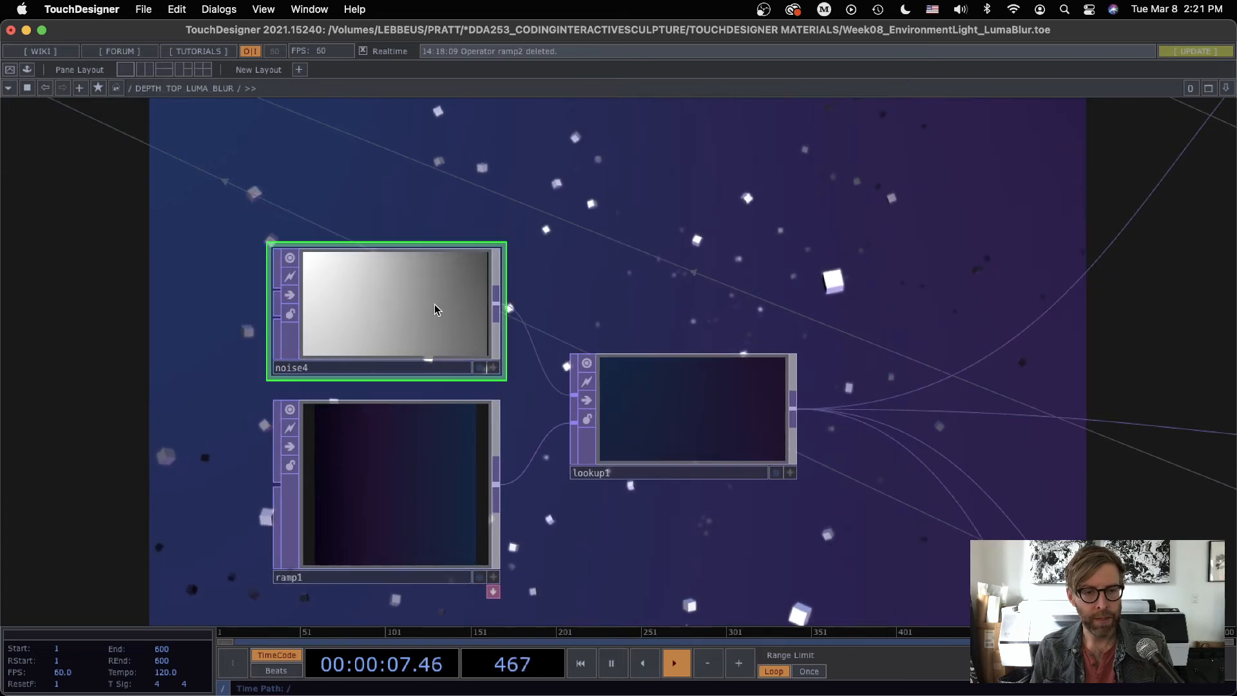
{"action": "key", "text": "p"}
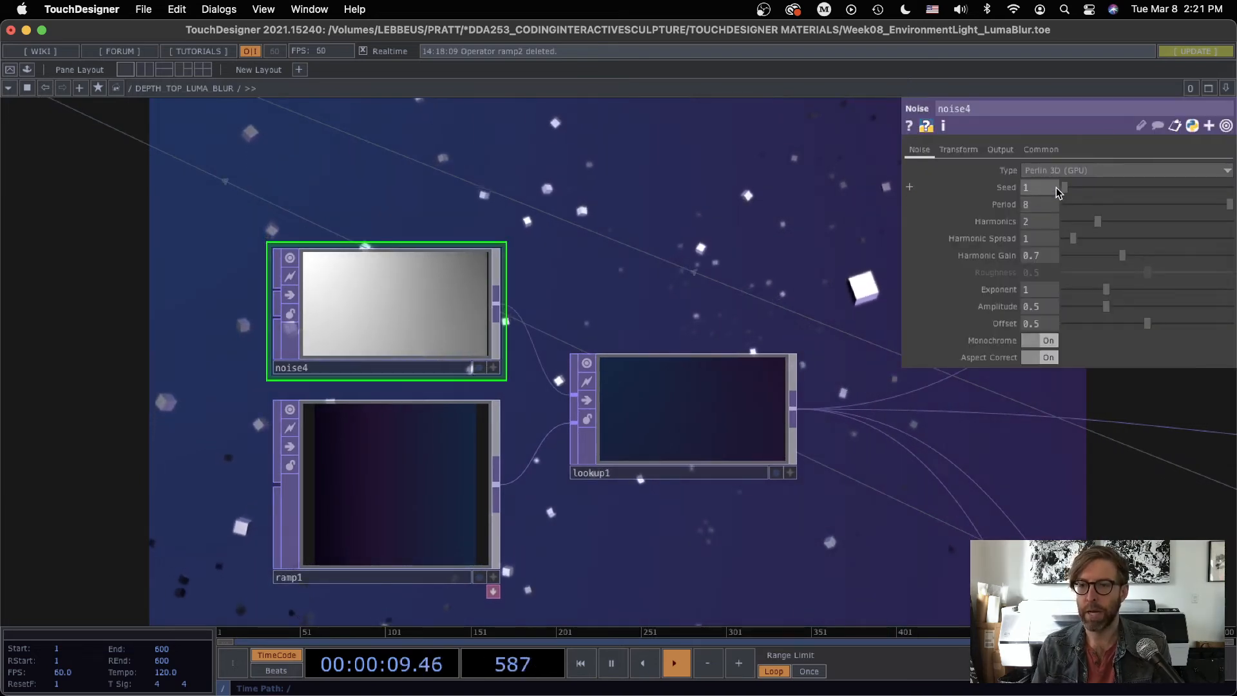
{"action": "key", "text": "p"}
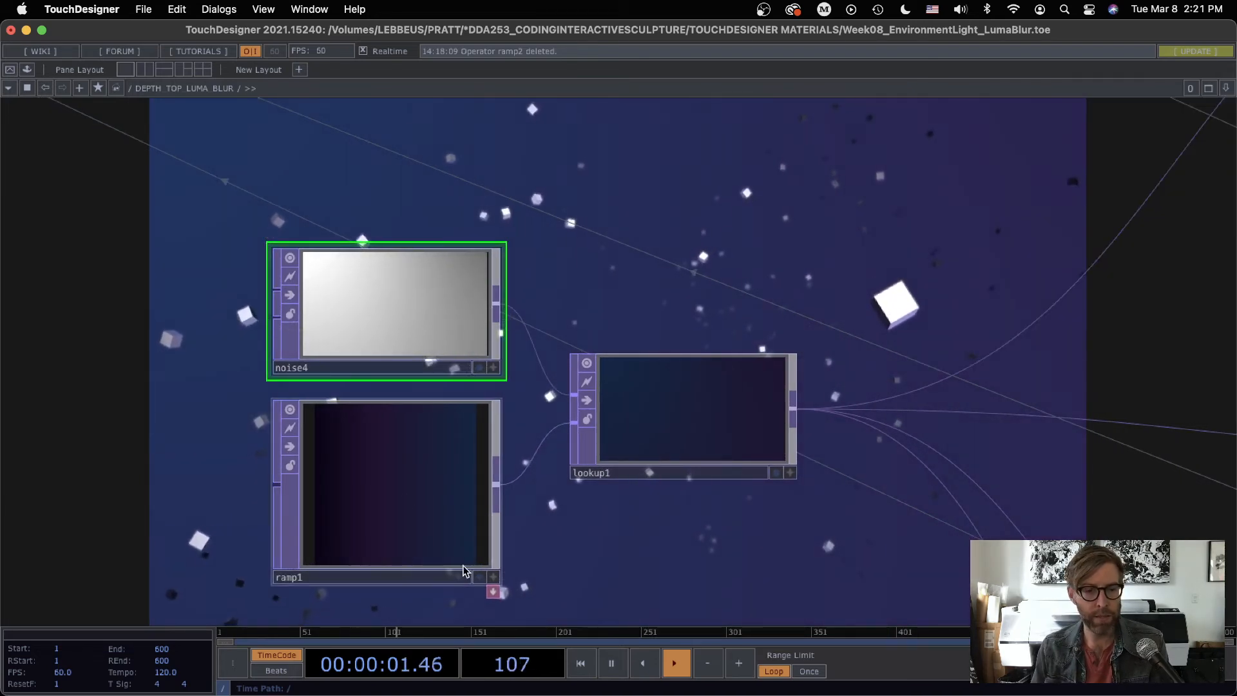
{"action": "left_click", "coordinate": [727, 449]}
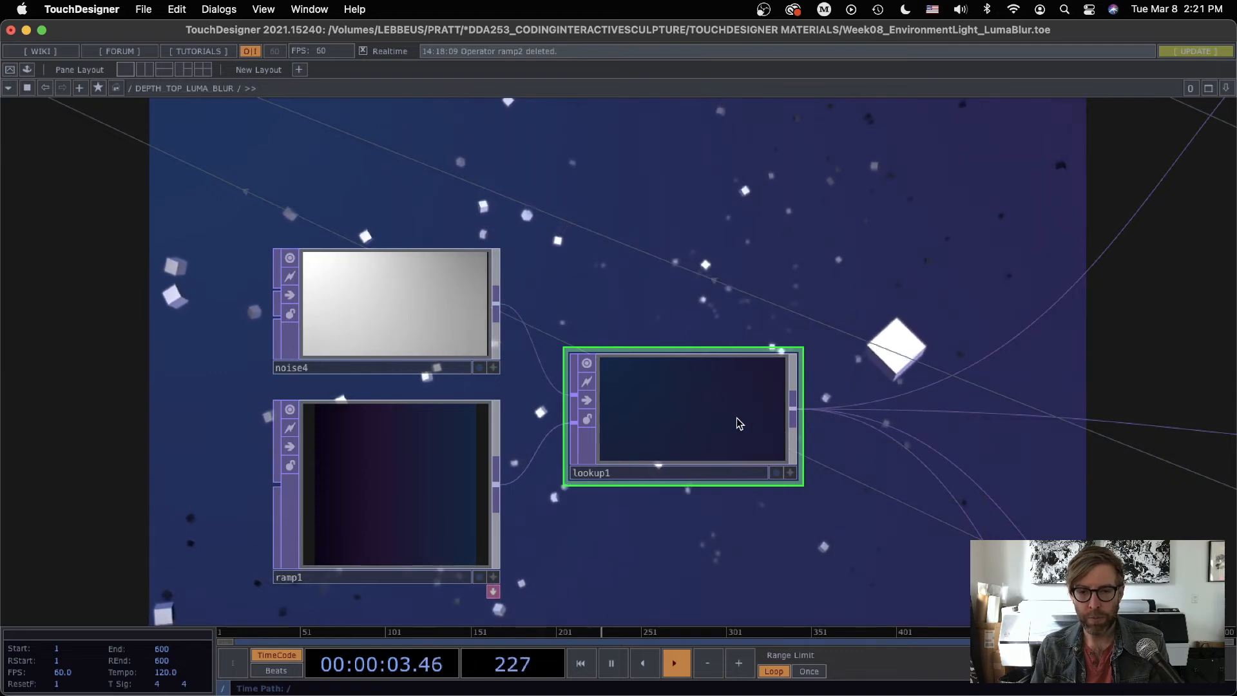
Step: Show the rim light parameters of the phong1 material with their color references to topto1
{"action": "scroll", "coordinate": [744, 348], "scroll_direction": "down", "scroll_amount": 8}
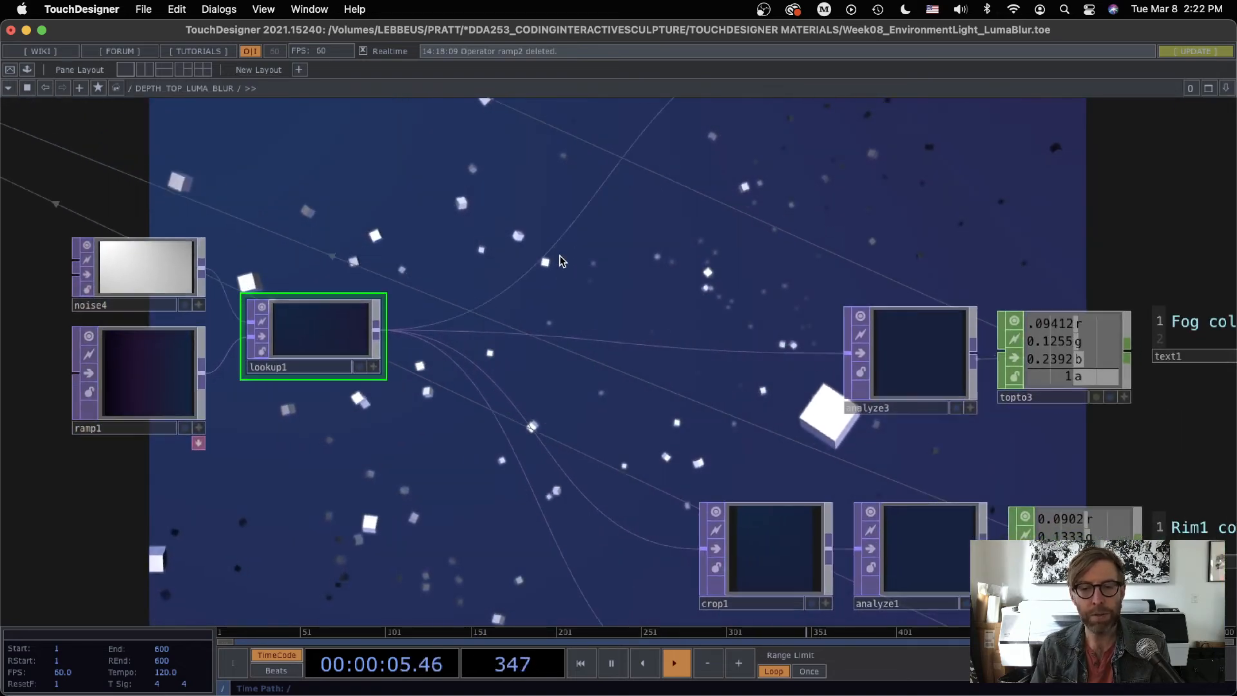
{"action": "left_click_drag", "start_coordinate": [567, 263], "coordinate": [1002, 374]}
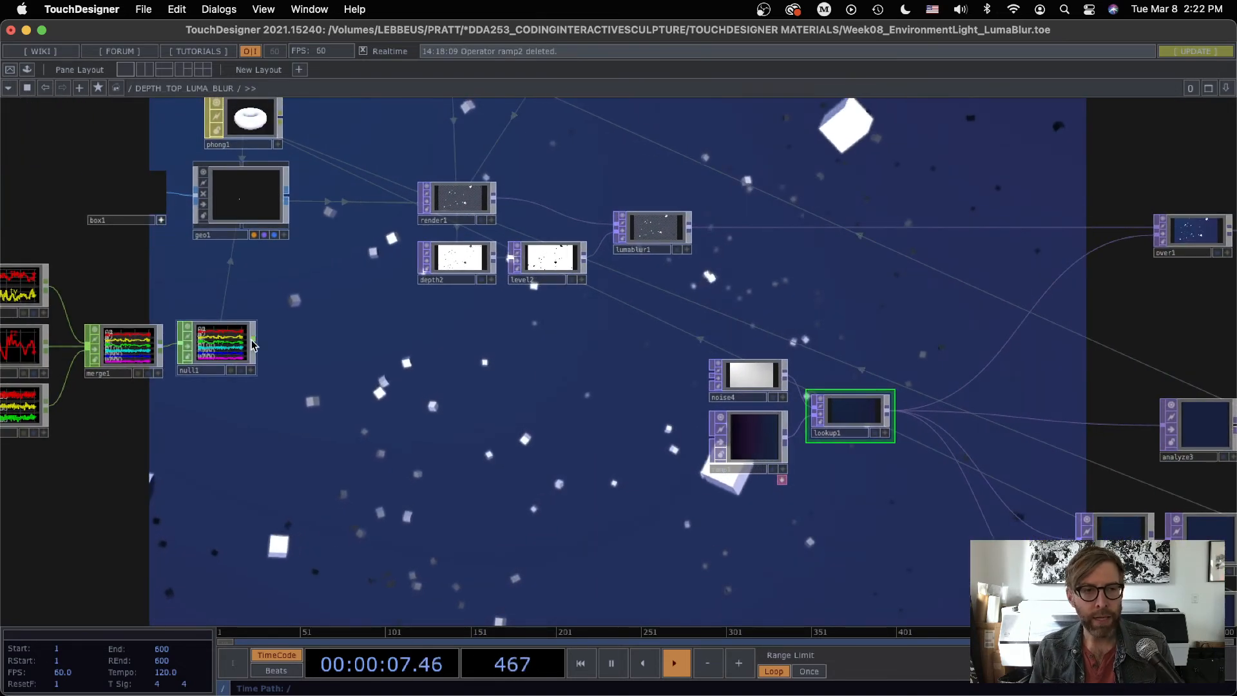
{"action": "left_click", "coordinate": [261, 122]}
{"action": "key", "text": "p"}
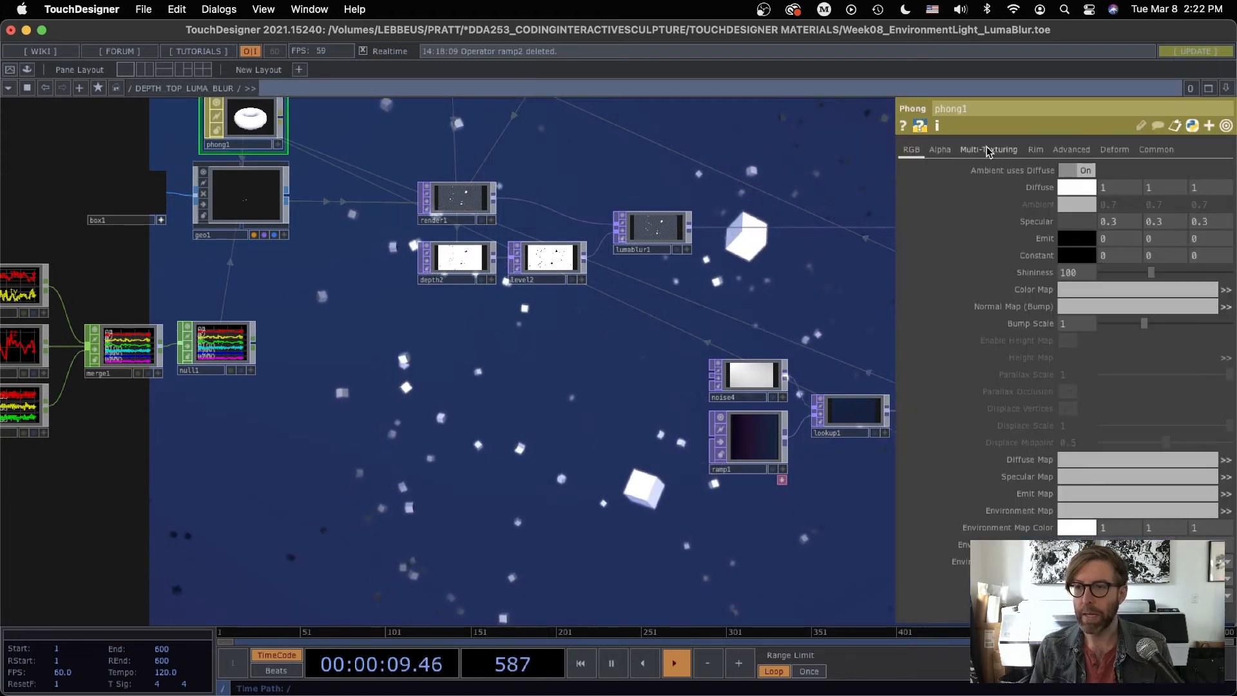
{"action": "left_click", "coordinate": [1035, 149]}
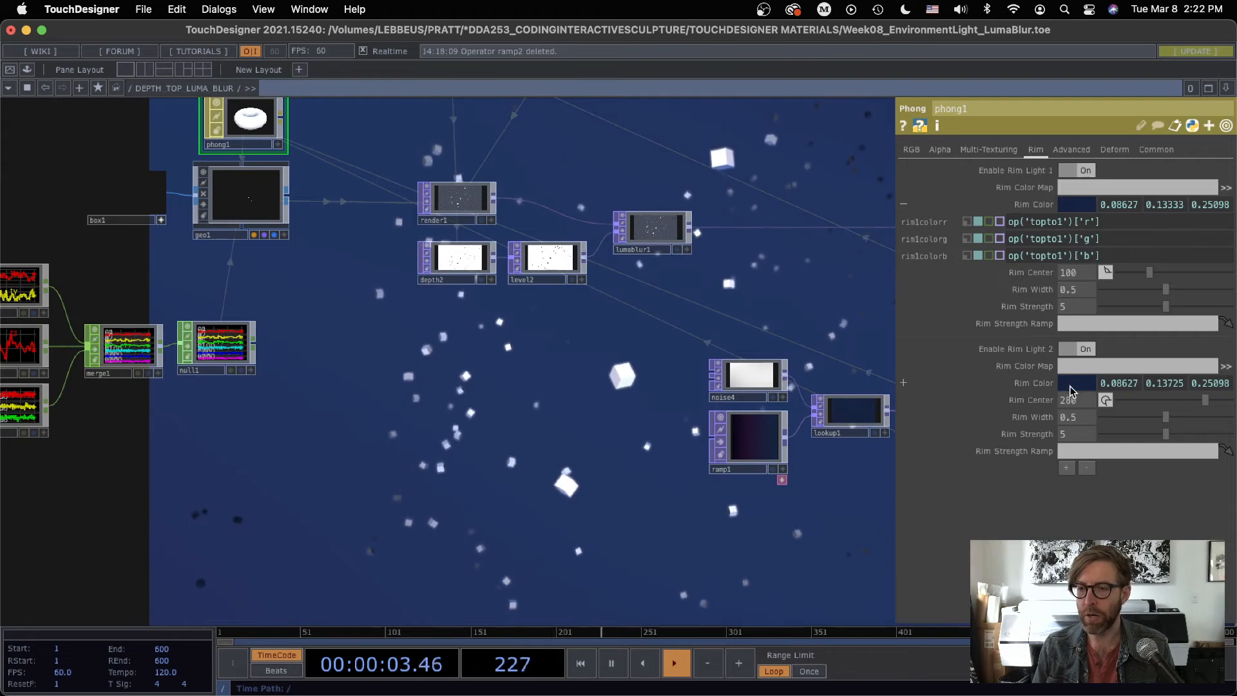
Step: Try a seed of 2 on noise4, set the seed to 3, and close its parameters
{"action": "left_click_drag", "start_coordinate": [814, 482], "coordinate": [602, 389]}
{"action": "scroll", "coordinate": [593, 400], "scroll_direction": "up", "scroll_amount": 6}
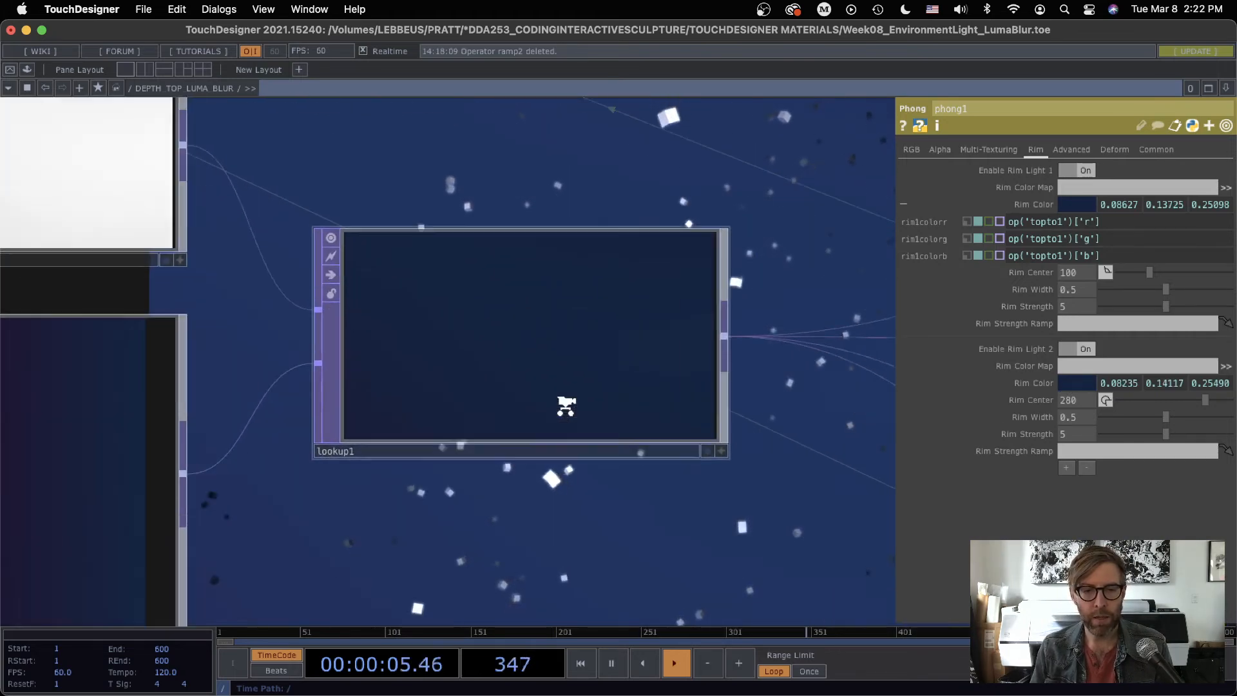
{"action": "scroll", "coordinate": [533, 370], "scroll_direction": "down", "scroll_amount": 5}
{"action": "left_click_drag", "start_coordinate": [224, 235], "coordinate": [367, 262]}
{"action": "left_click", "coordinate": [367, 262]}
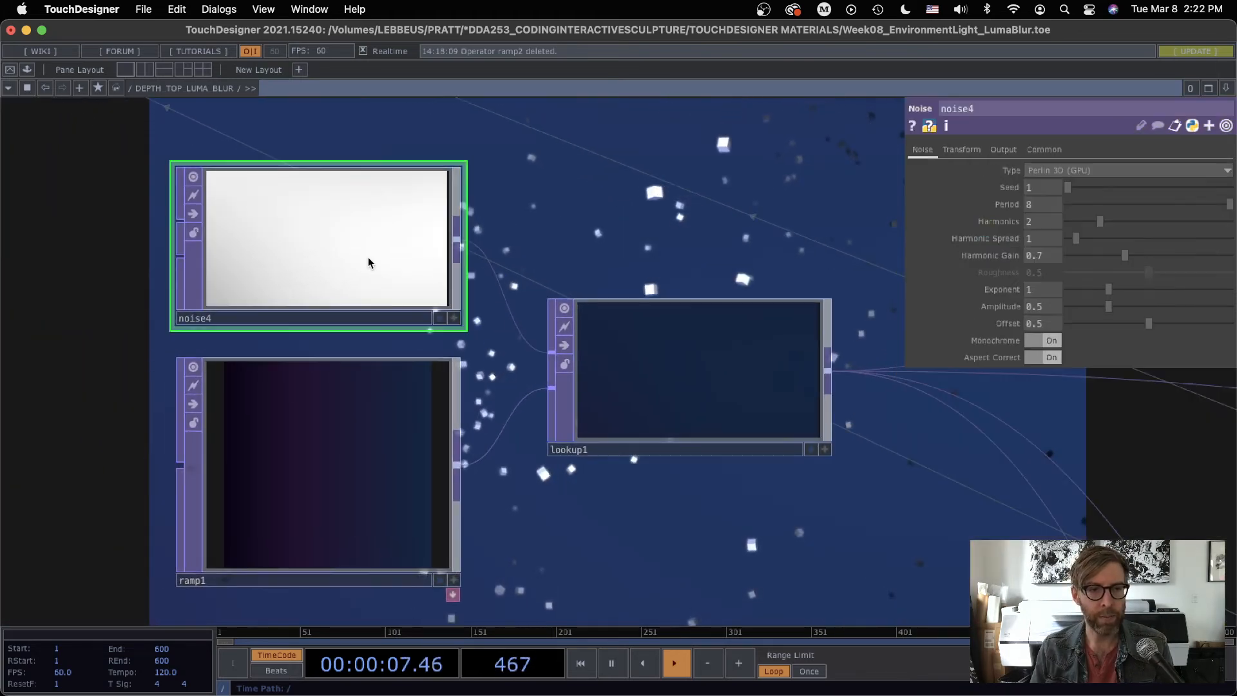
{"action": "type", "text": "2"}
{"action": "key", "text": "Return"}
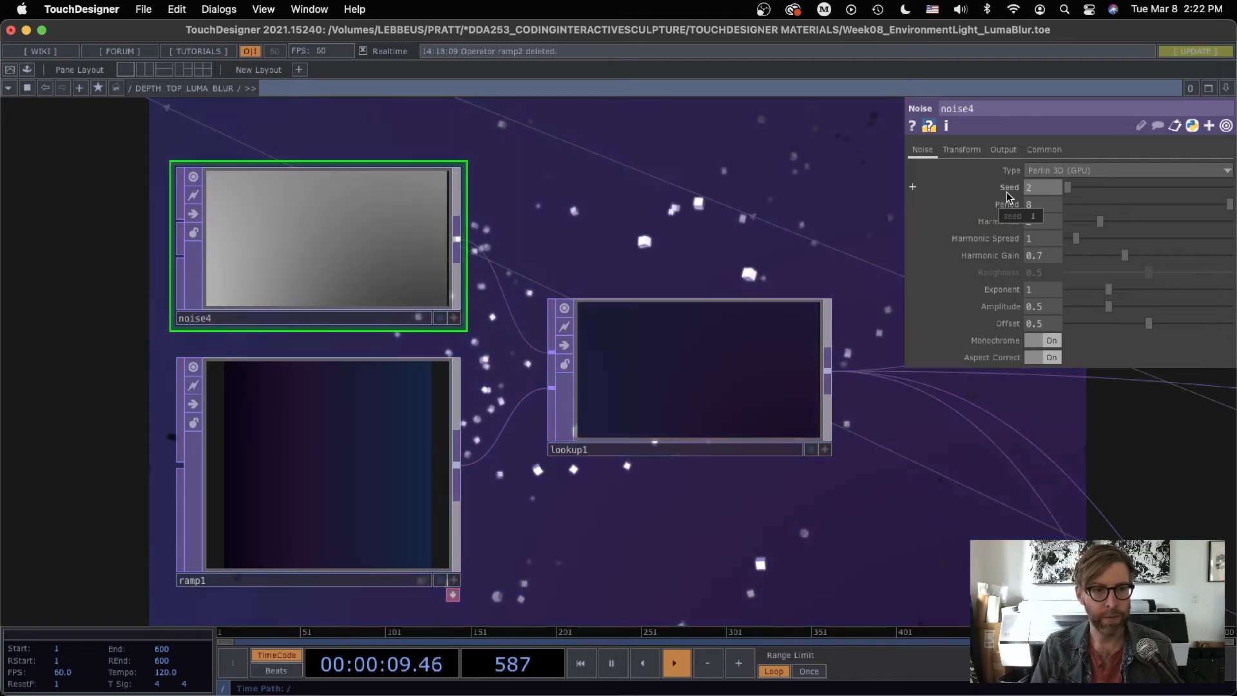
{"action": "type", "text": "3"}
{"action": "key", "text": "Return"}
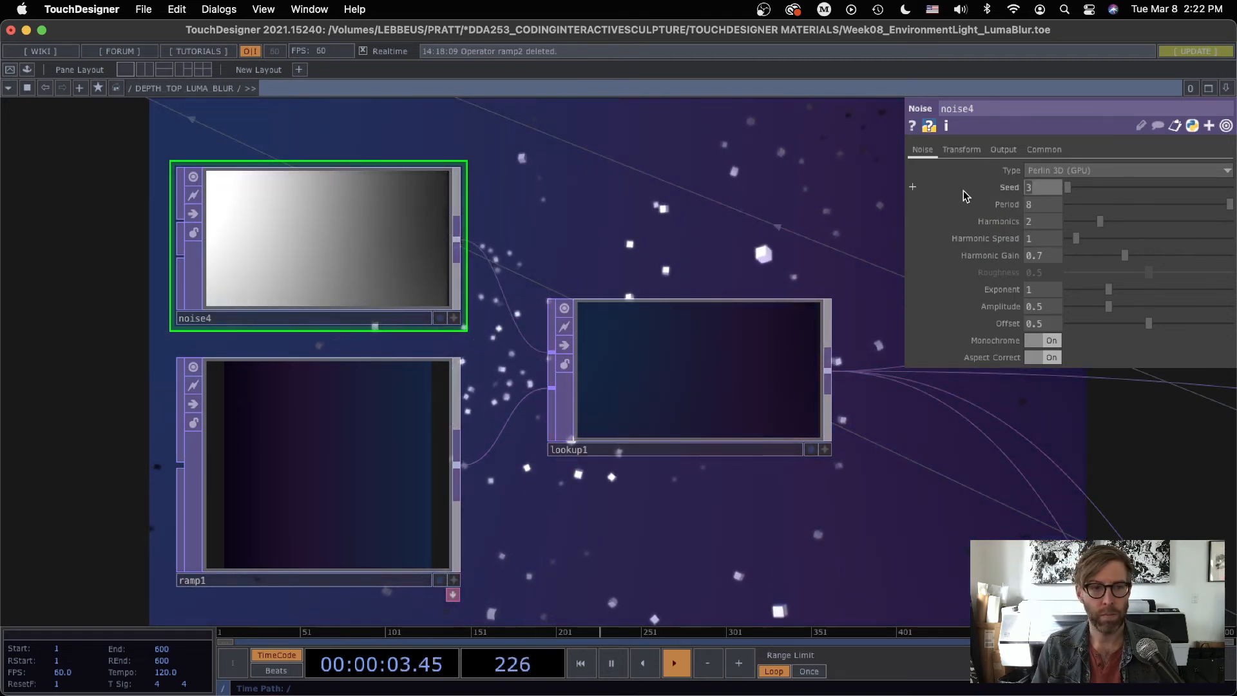
{"action": "key", "text": "p"}
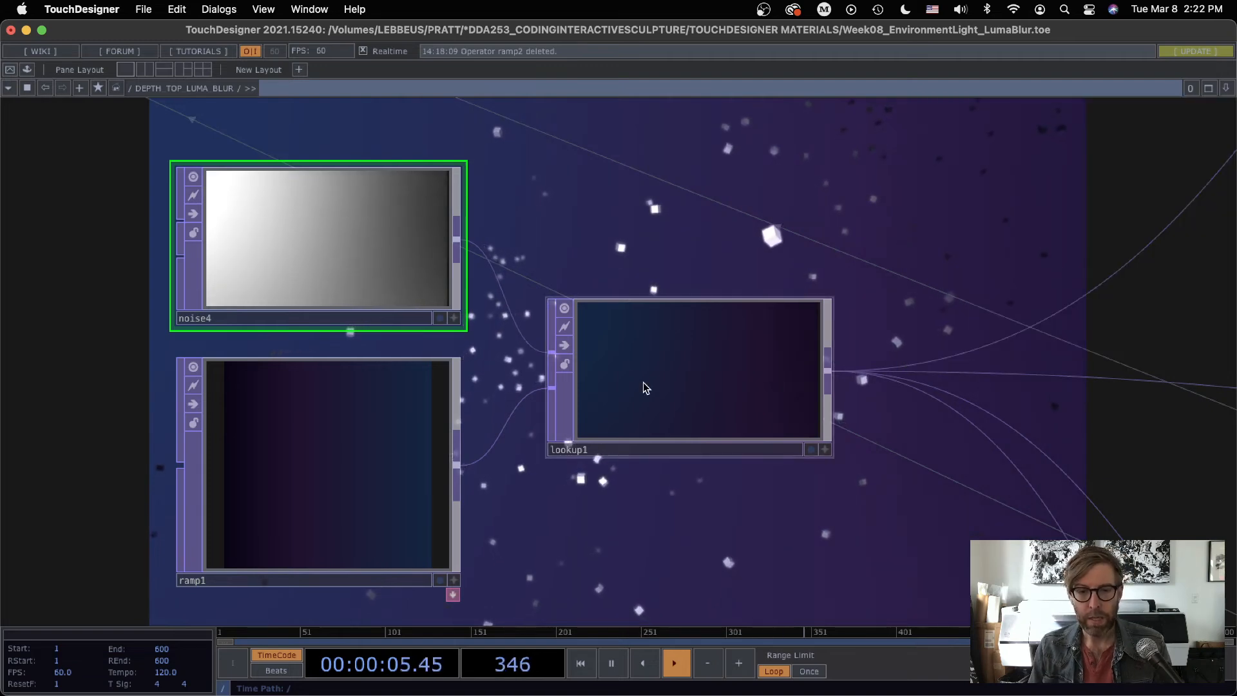
Step: Compare the crop boundaries of crop1 and crop2, which split the lookup1 image into halves
{"action": "left_click_drag", "start_coordinate": [793, 500], "coordinate": [372, 201]}
{"action": "scroll", "coordinate": [477, 389], "scroll_direction": "down", "scroll_amount": 4}
{"action": "scroll", "coordinate": [462, 290], "scroll_direction": "down", "scroll_amount": 1}
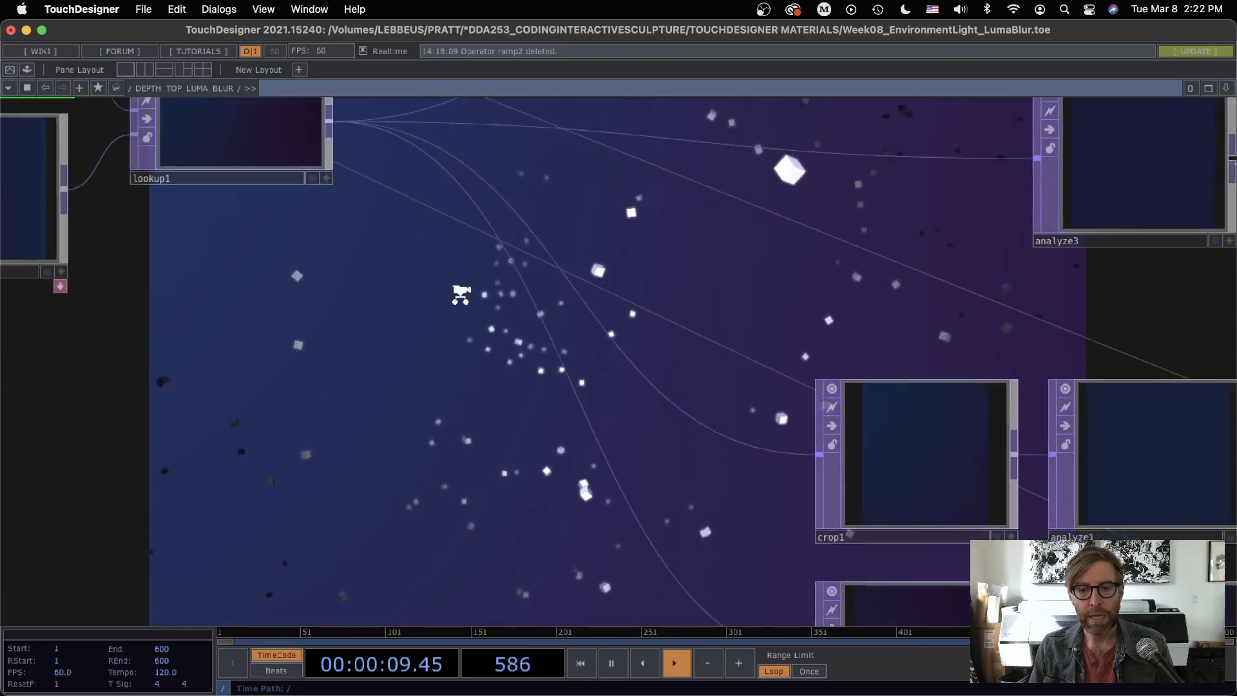
{"action": "left_click_drag", "start_coordinate": [529, 404], "coordinate": [417, 310]}
{"action": "scroll", "coordinate": [505, 444], "scroll_direction": "down", "scroll_amount": 3}
{"action": "left_click_drag", "start_coordinate": [504, 445], "coordinate": [356, 298]}
{"action": "left_click", "coordinate": [599, 221]}
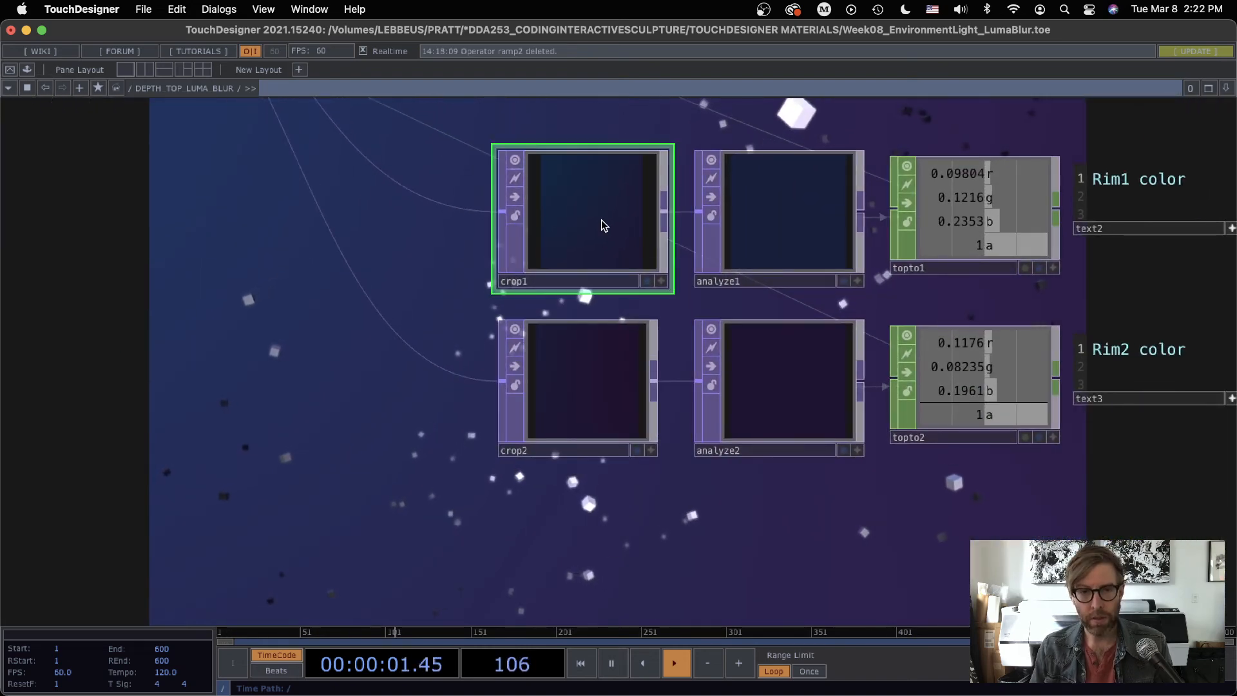
{"action": "key", "text": "p"}
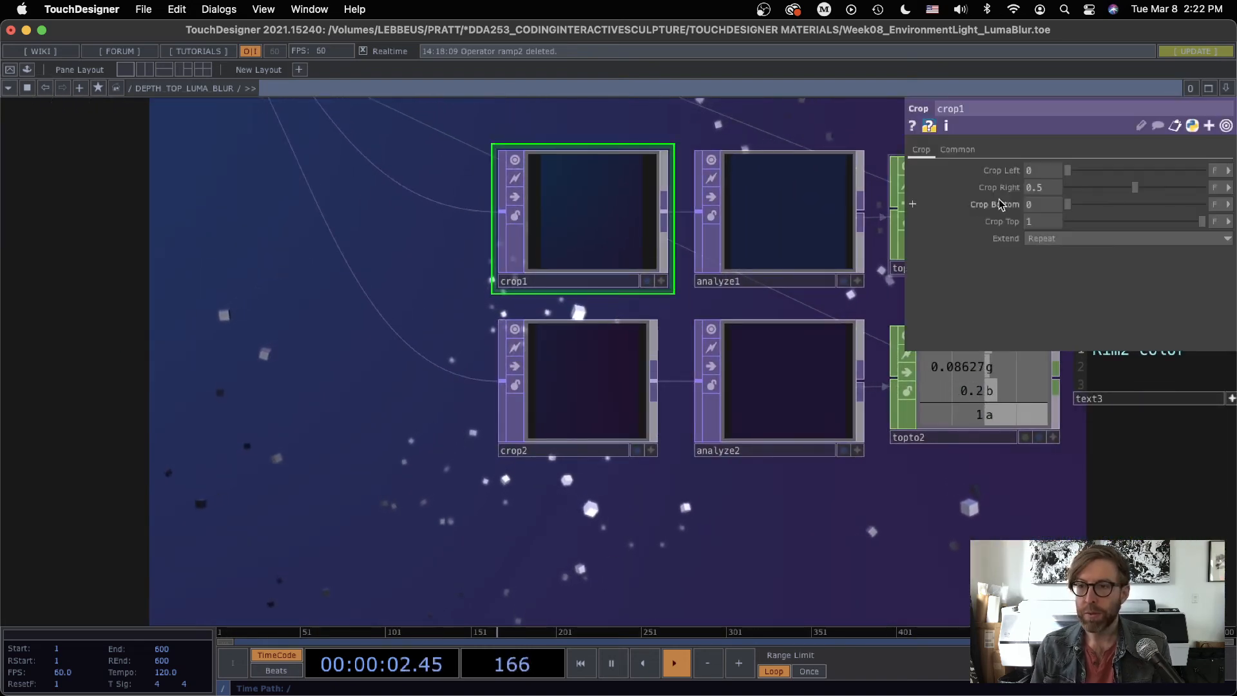
{"action": "left_click", "coordinate": [608, 356]}
{"action": "left_click_drag", "start_coordinate": [812, 303], "coordinate": [652, 365]}
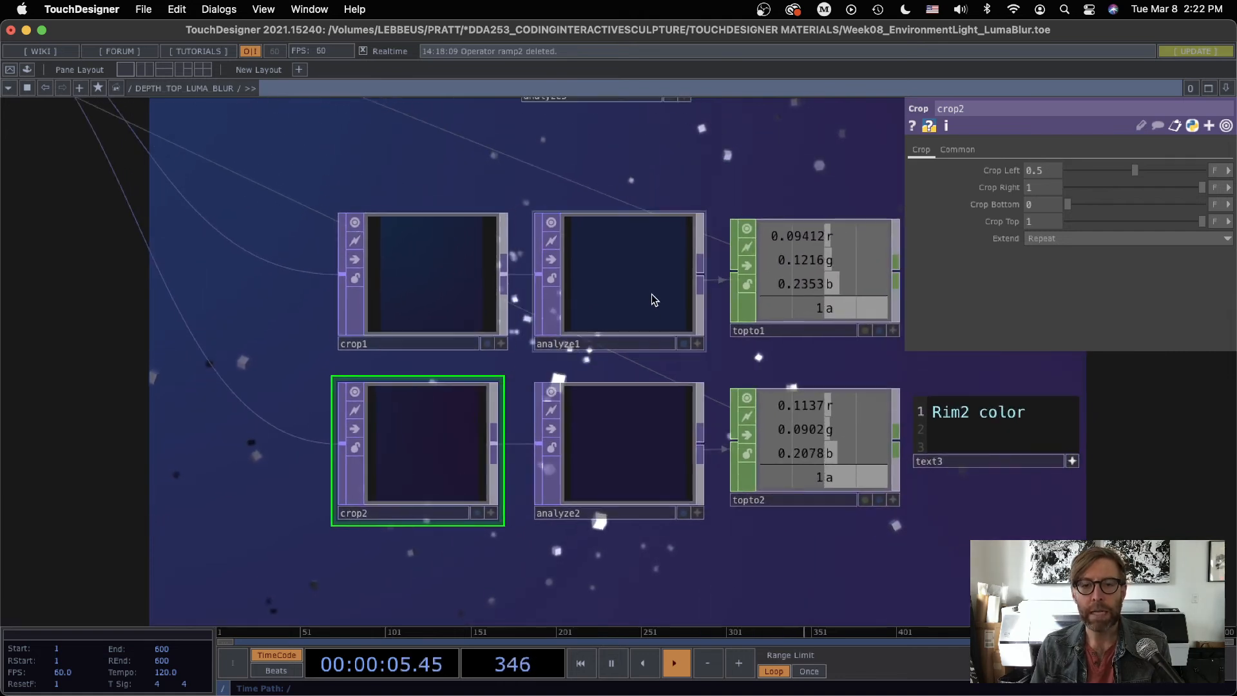
Step: Inspect analyze1's averaging operation and the source TOPs of topto1 and topto2, and close the parameters
{"action": "left_click", "coordinate": [639, 280]}
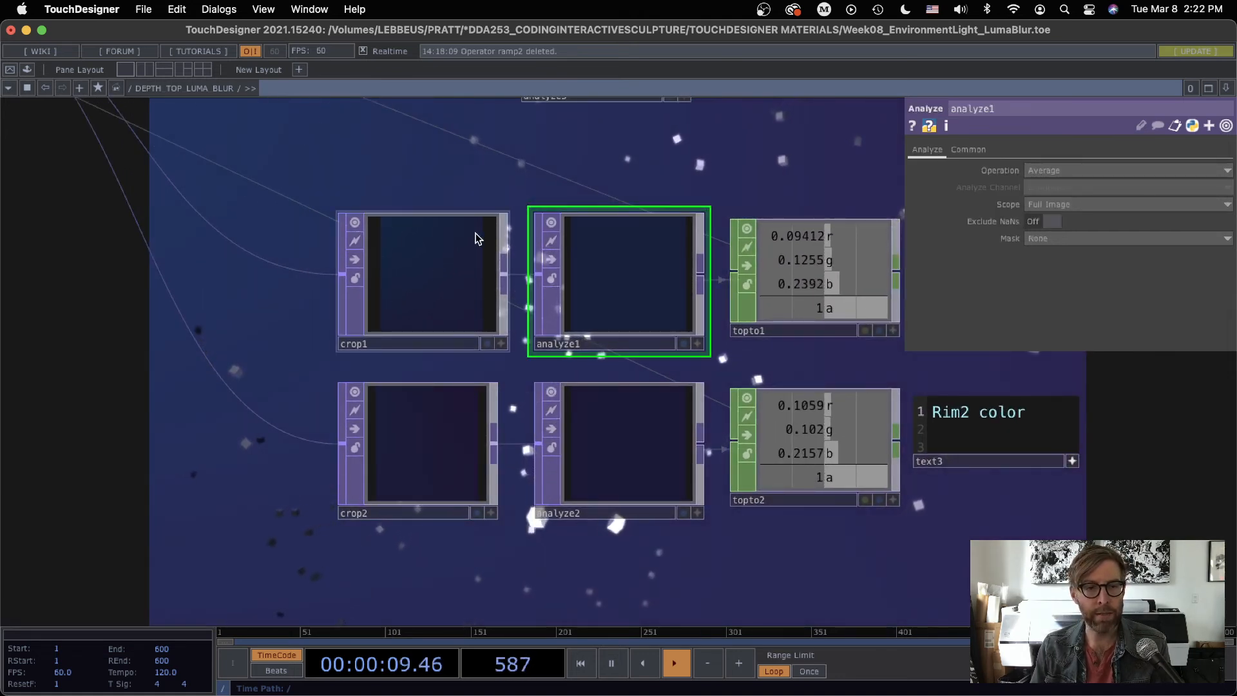
{"action": "middle_click", "coordinate": [628, 277]}
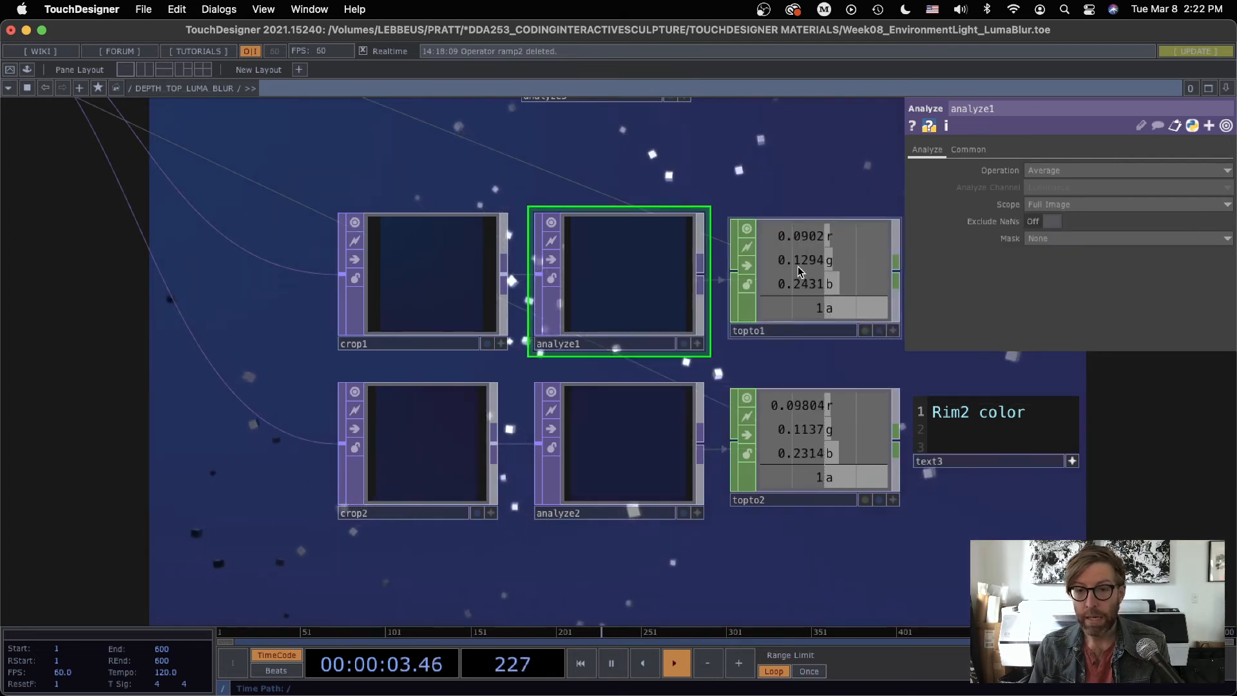
{"action": "left_click", "coordinate": [838, 284]}
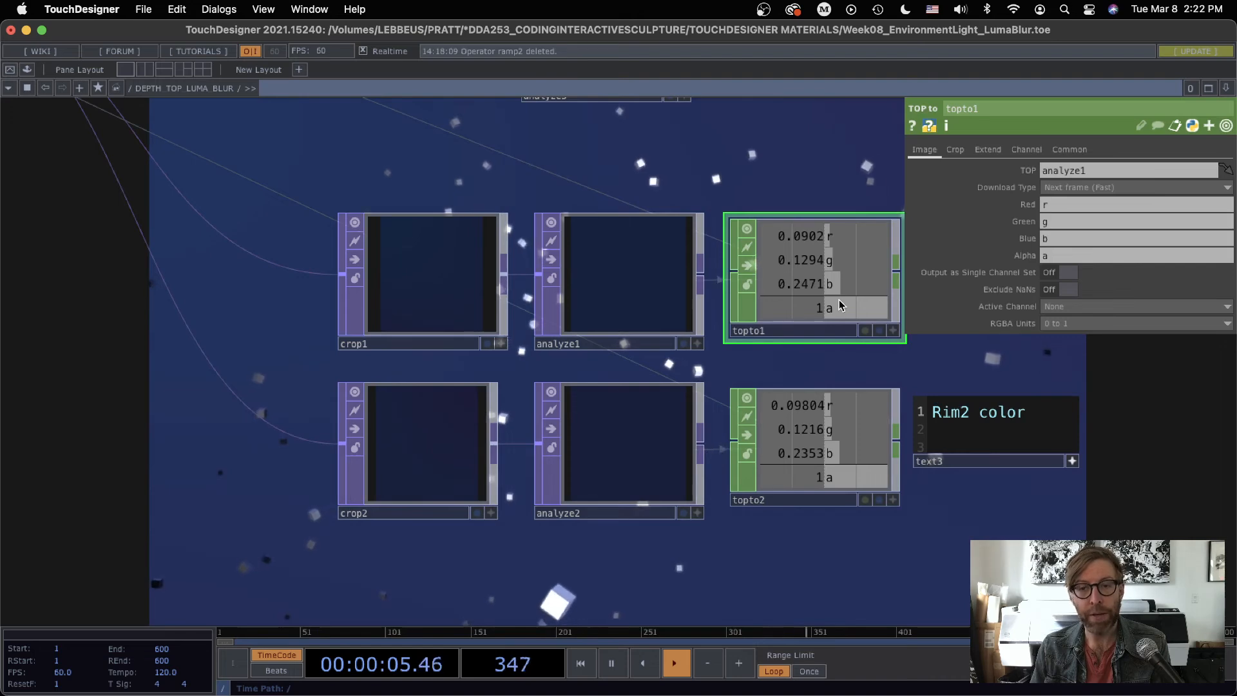
{"action": "scroll", "coordinate": [839, 298], "scroll_direction": "down", "scroll_amount": 2}
{"action": "left_click", "coordinate": [811, 413]}
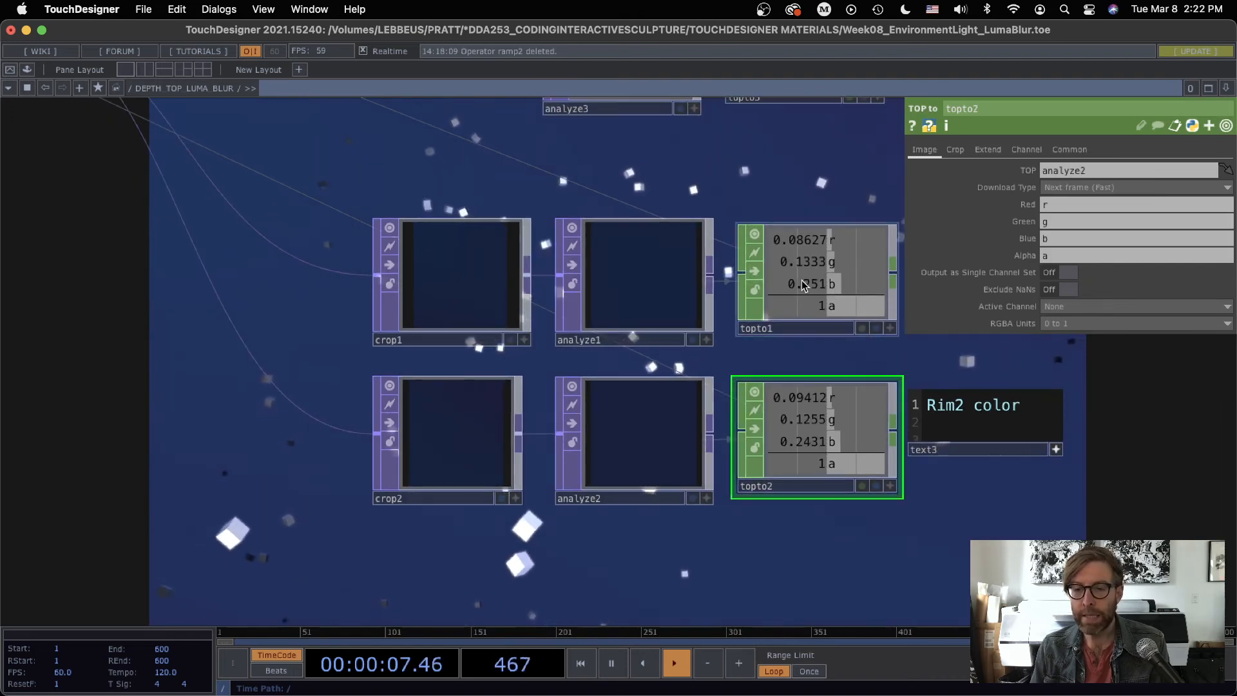
{"action": "left_click", "coordinate": [803, 285]}
{"action": "scroll", "coordinate": [797, 195], "scroll_direction": "up", "scroll_amount": 3}
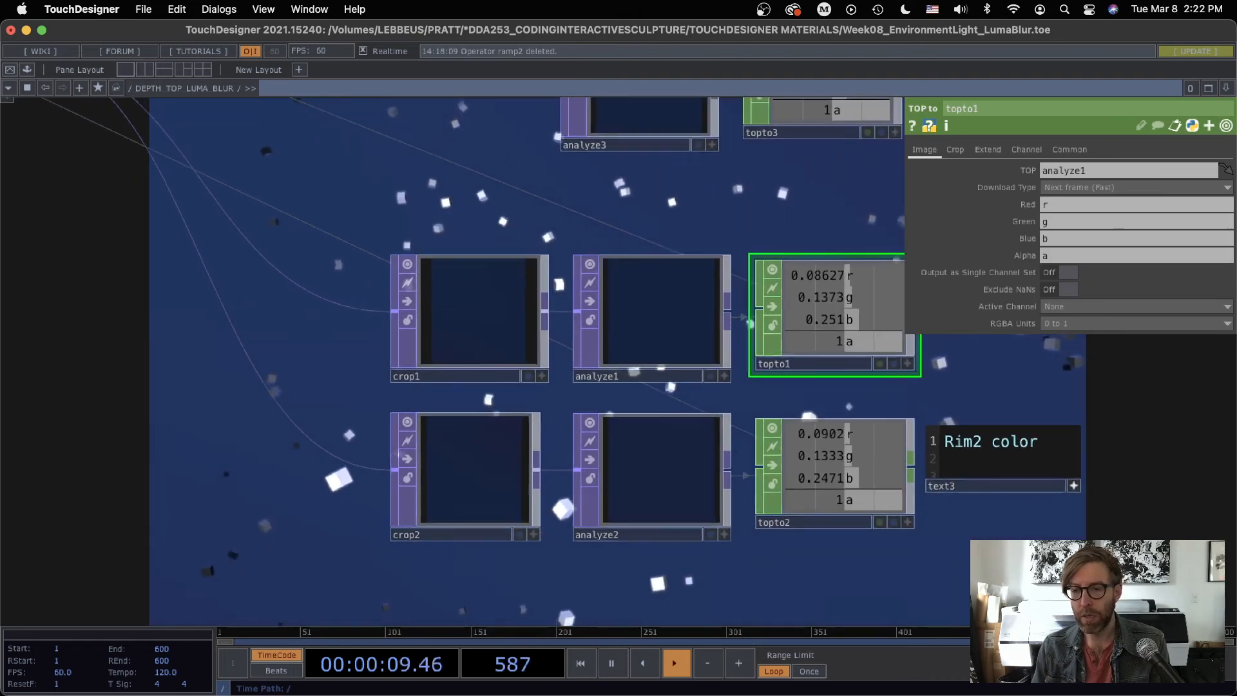
{"action": "left_click_drag", "start_coordinate": [797, 195], "coordinate": [595, 222]}
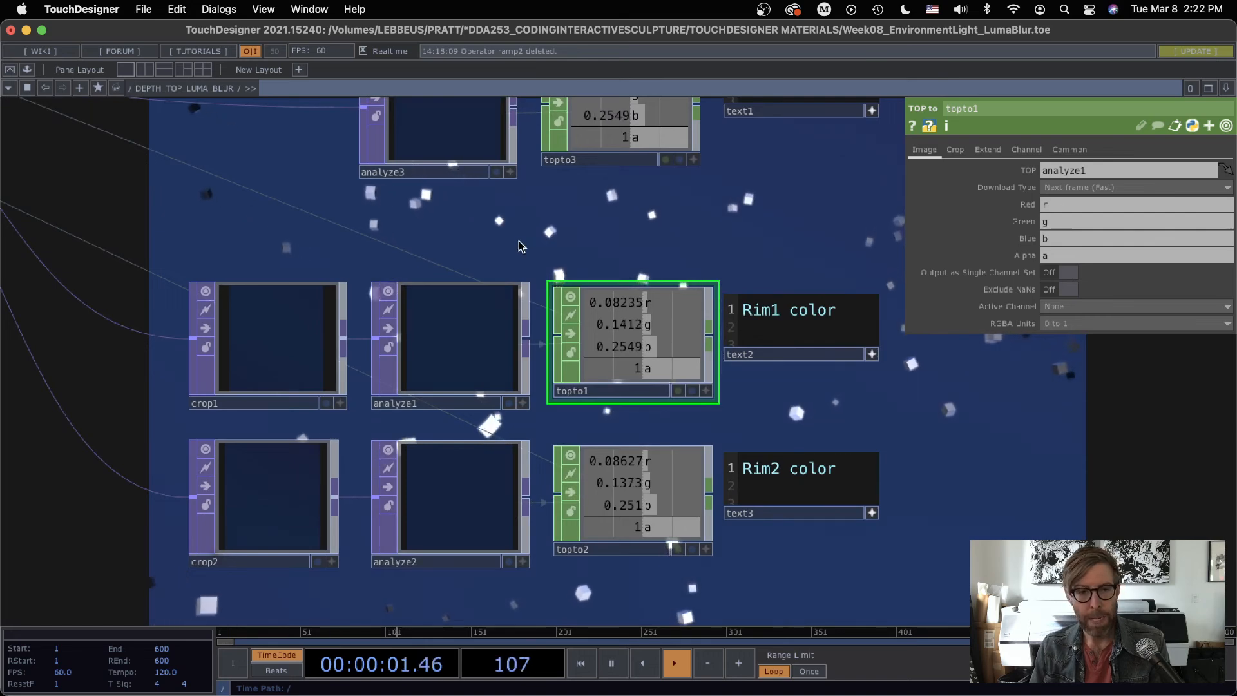
{"action": "key", "text": "p"}
Step: Examine phong1's two rim light colors alongside the rendered boxes, and close its parameters
{"action": "left_click_drag", "start_coordinate": [403, 217], "coordinate": [910, 204]}
{"action": "scroll", "coordinate": [769, 249], "scroll_direction": "down", "scroll_amount": 4}
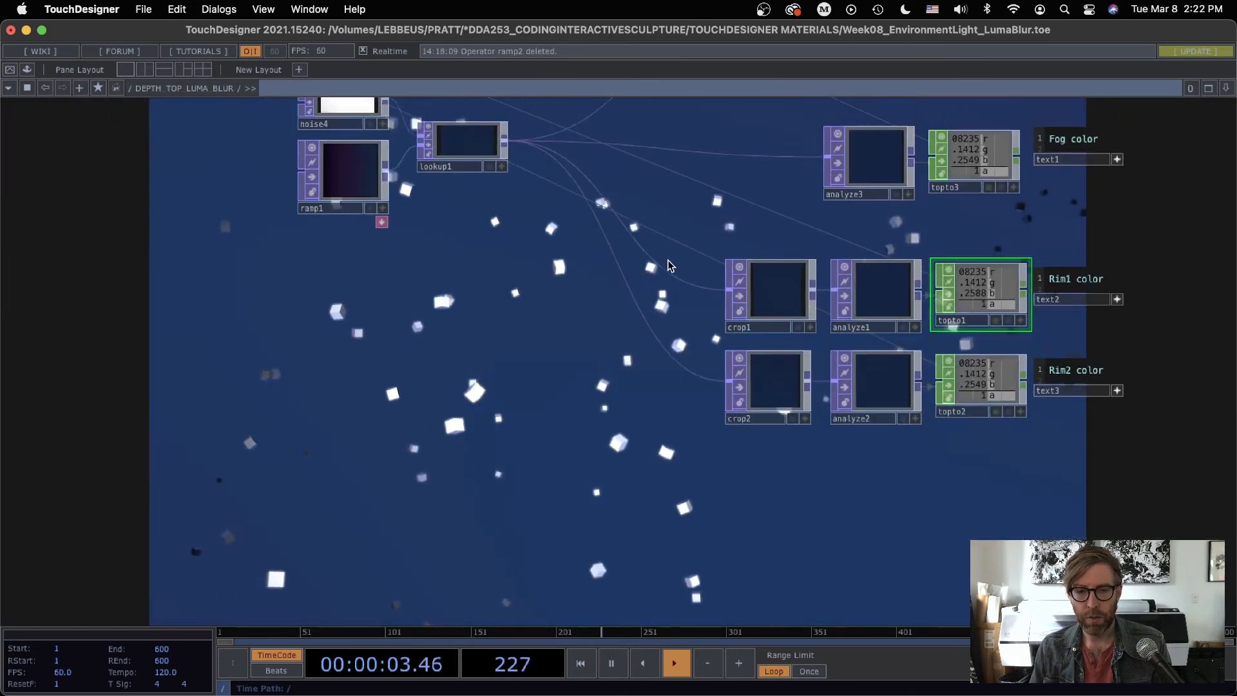
{"action": "left_click_drag", "start_coordinate": [667, 267], "coordinate": [1095, 687]}
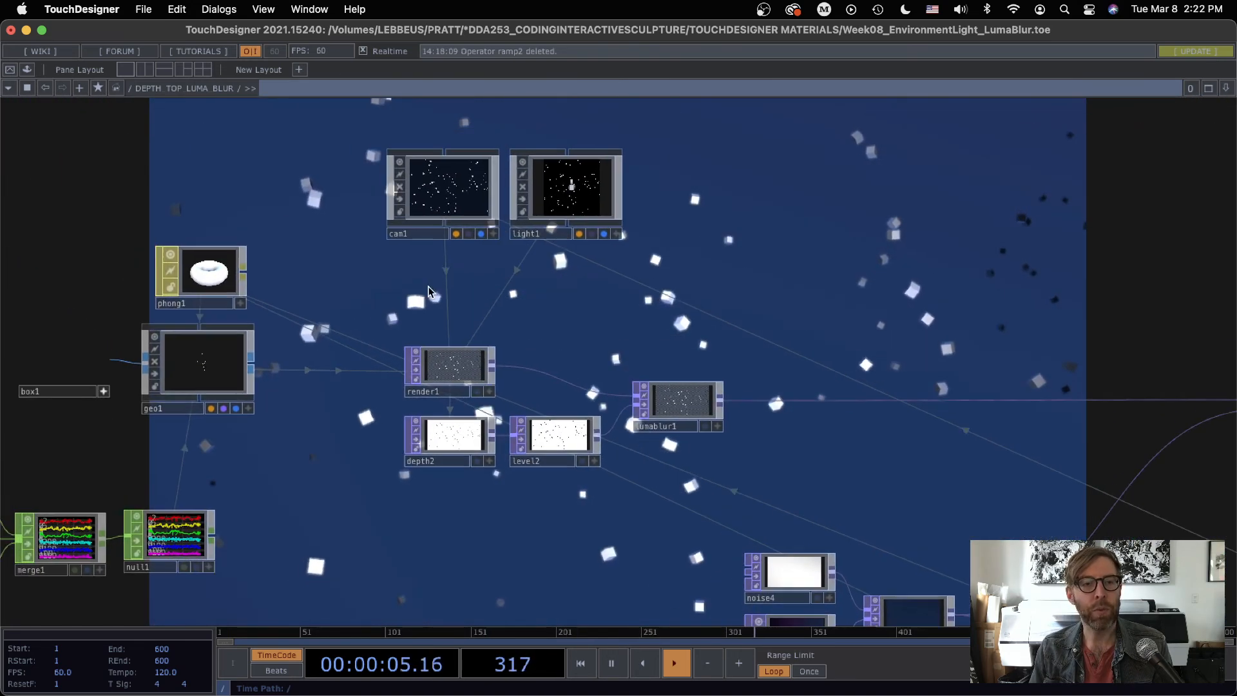
{"action": "left_click", "coordinate": [202, 272]}
{"action": "key", "text": "p"}
{"action": "left_click_drag", "start_coordinate": [641, 312], "coordinate": [136, 382]}
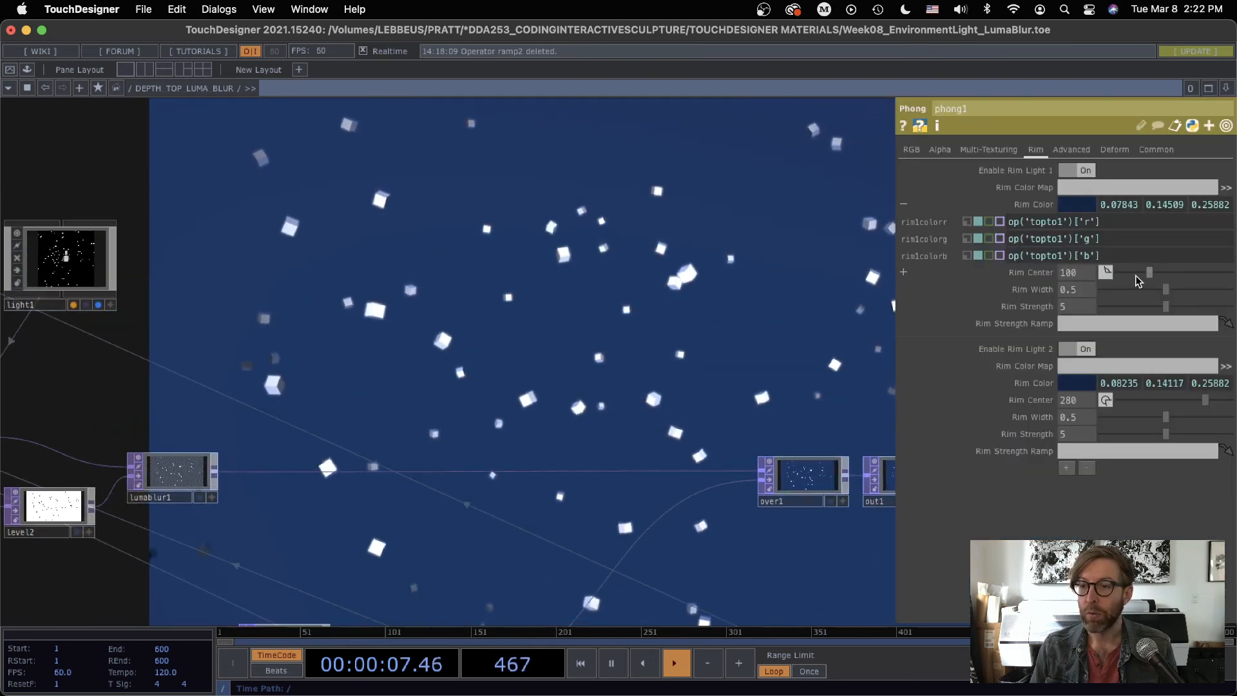
{"action": "left_click_drag", "start_coordinate": [736, 278], "coordinate": [787, 416]}
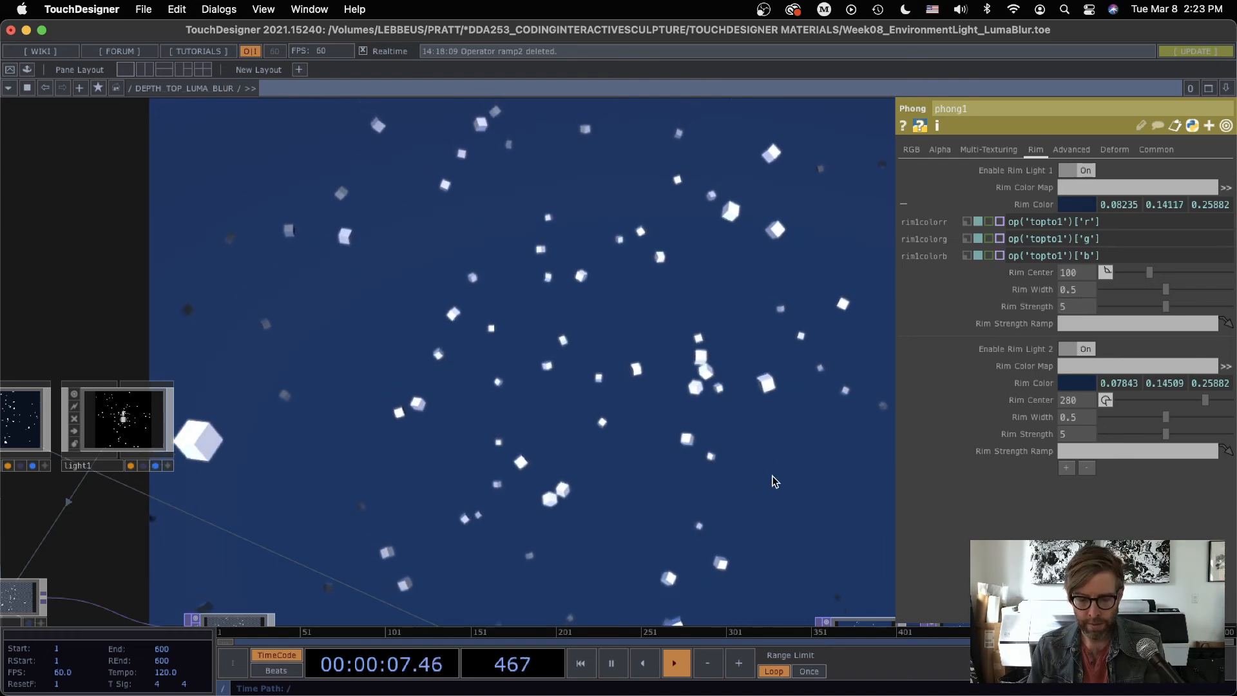
{"action": "key", "text": "p"}
Step: Review the whole network and the branches running from lookup1 to over1, the fog color and the rim colors
{"action": "key", "text": "h"}
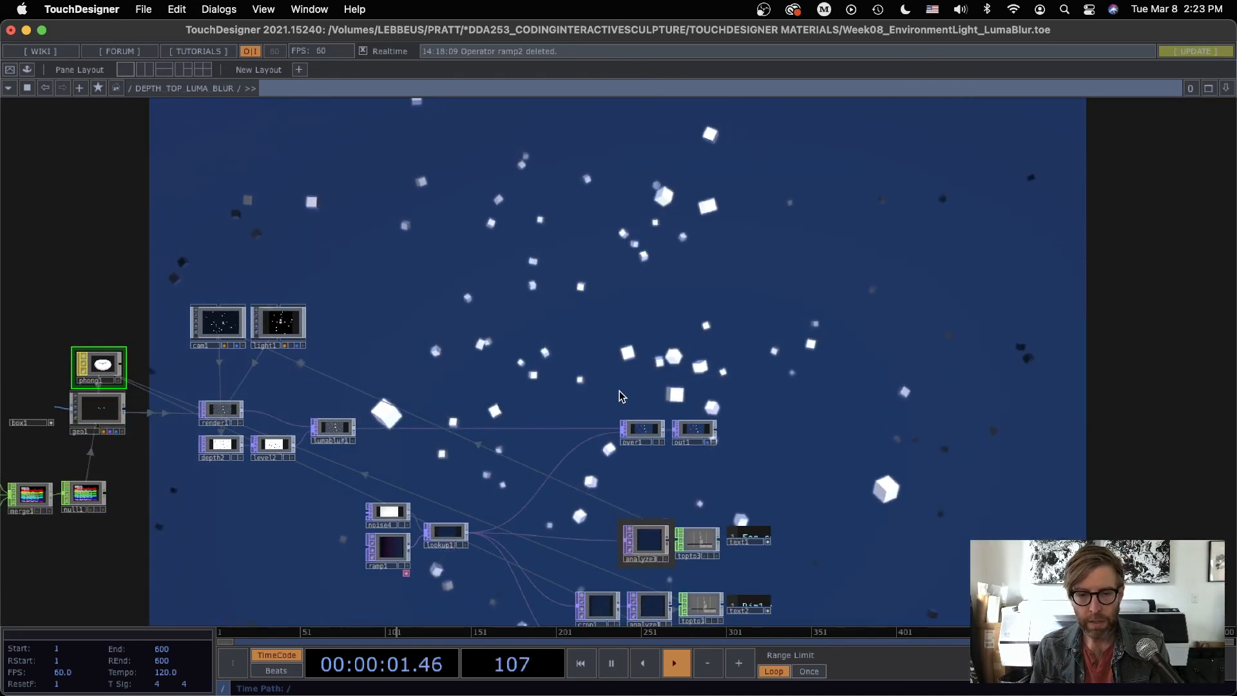
{"action": "left_click_drag", "start_coordinate": [507, 353], "coordinate": [557, 350]}
{"action": "left_click_drag", "start_coordinate": [616, 534], "coordinate": [664, 420]}
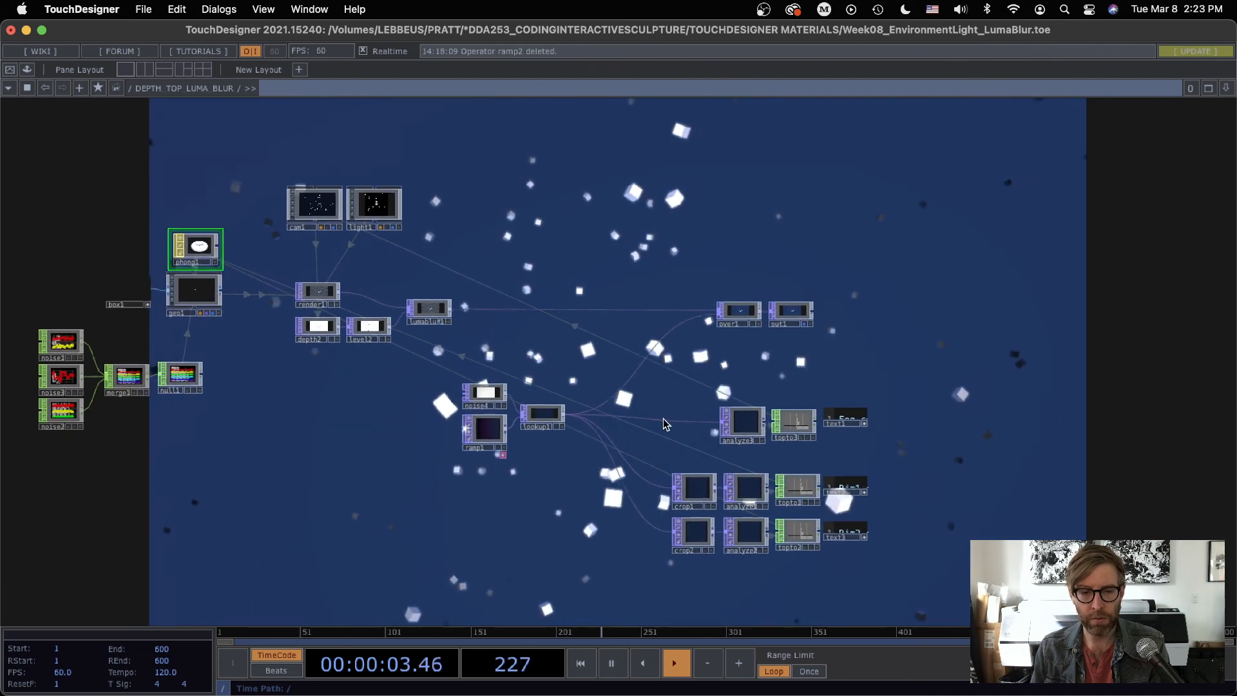
{"action": "scroll", "coordinate": [637, 427], "scroll_direction": "up", "scroll_amount": 5}
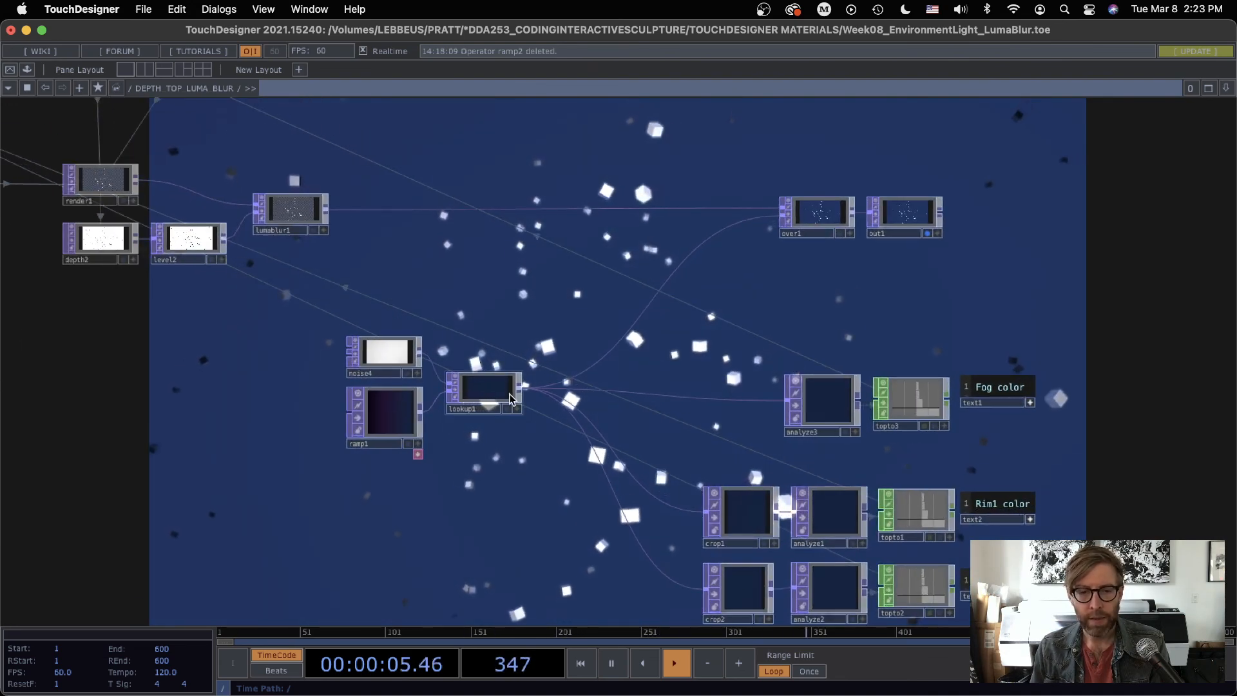
Step: Trace the fog color branch from lookup1 to analyze3
{"action": "scroll", "coordinate": [490, 390], "scroll_direction": "up", "scroll_amount": 3}
{"action": "left_click", "coordinate": [480, 394]}
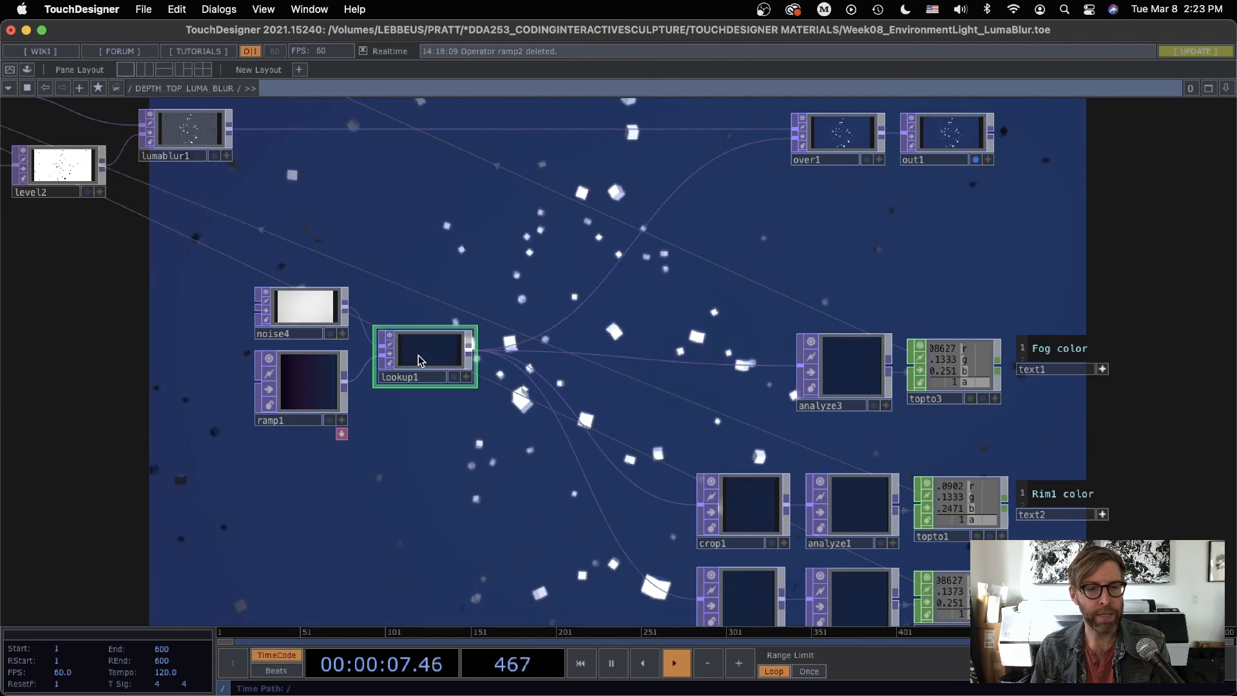
{"action": "left_click", "coordinate": [847, 362]}
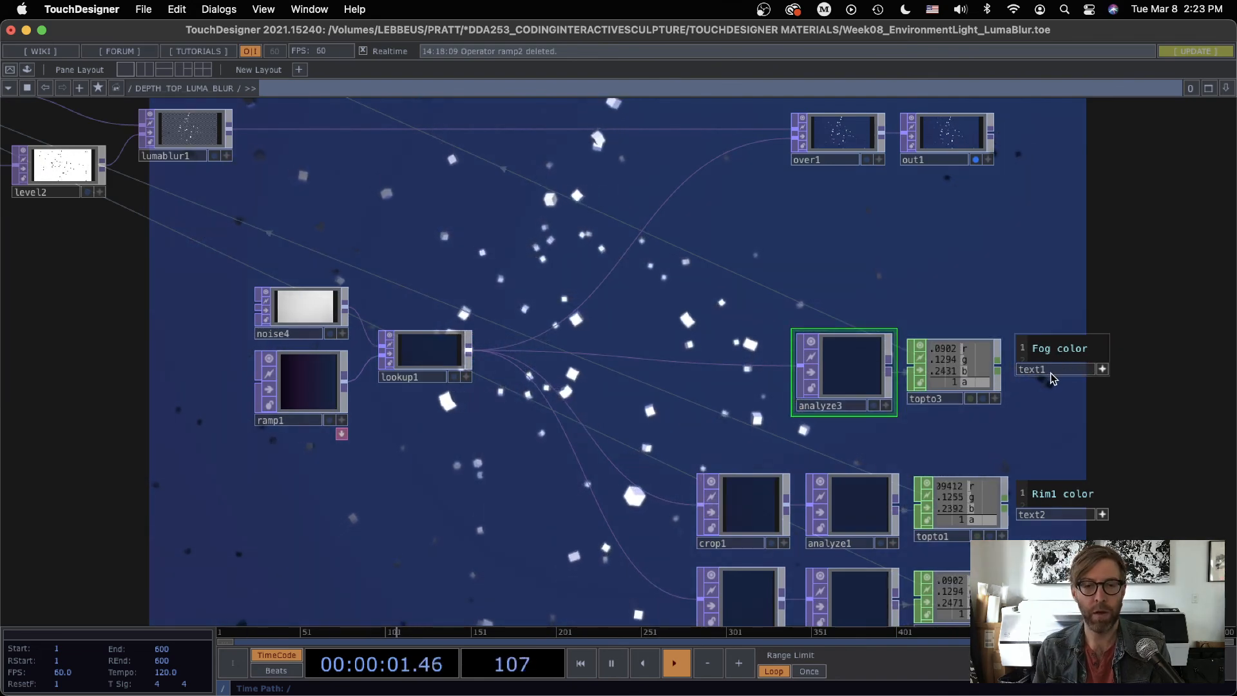
Step: Lower the Fog Far distance of cam1 to about 5.5, close its parameters and check the rendered boxes
{"action": "left_click_drag", "start_coordinate": [412, 213], "coordinate": [716, 457]}
{"action": "left_click", "coordinate": [251, 170]}
{"action": "key", "text": "p"}
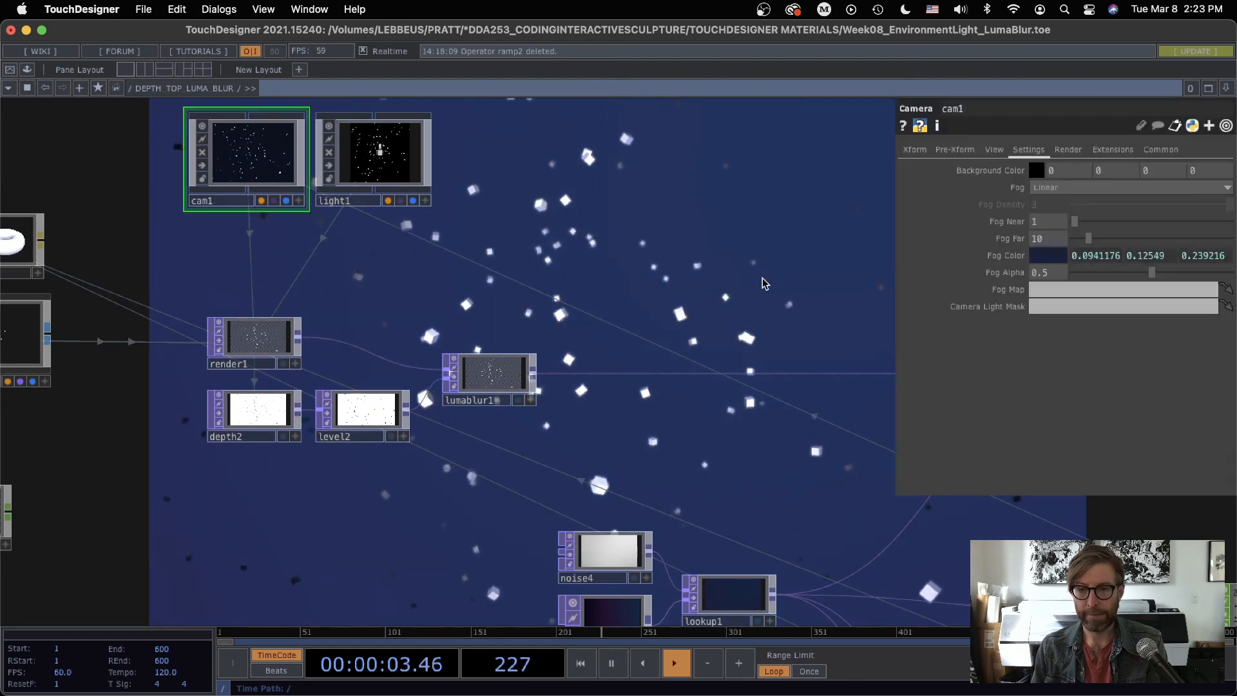
{"action": "left_click_drag", "start_coordinate": [764, 284], "coordinate": [547, 438]}
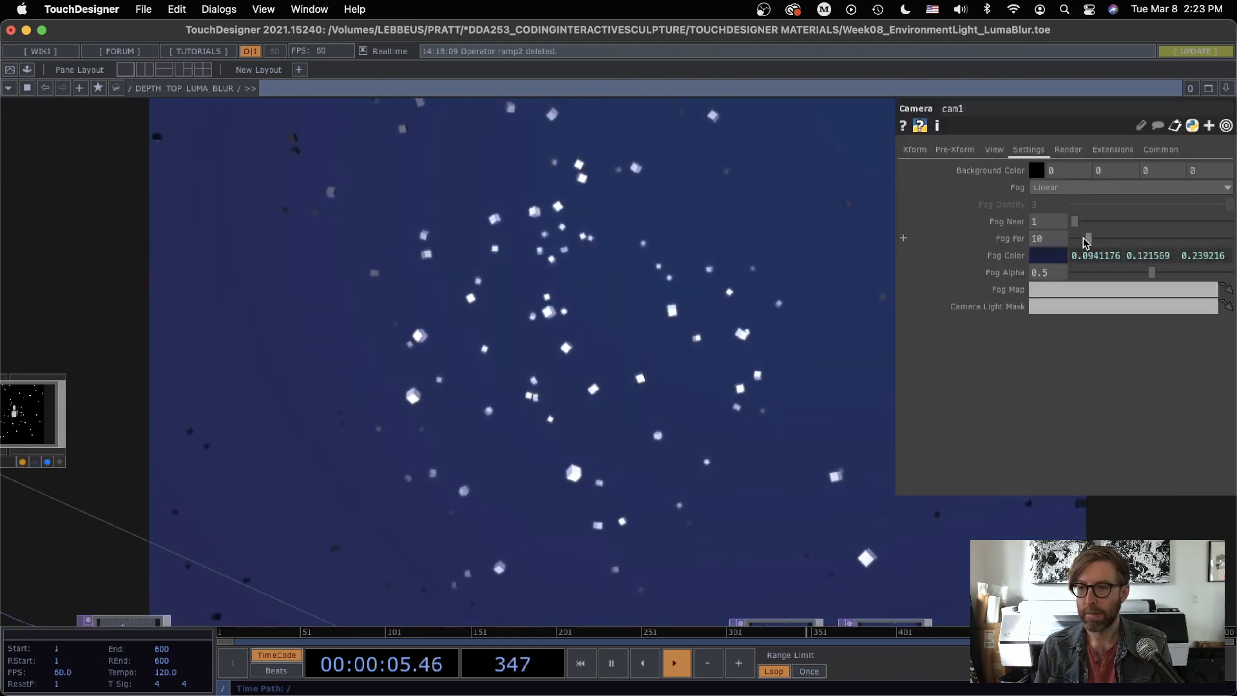
{"action": "middle_click_drag", "start_coordinate": [1048, 239], "coordinate": [1047, 223]}
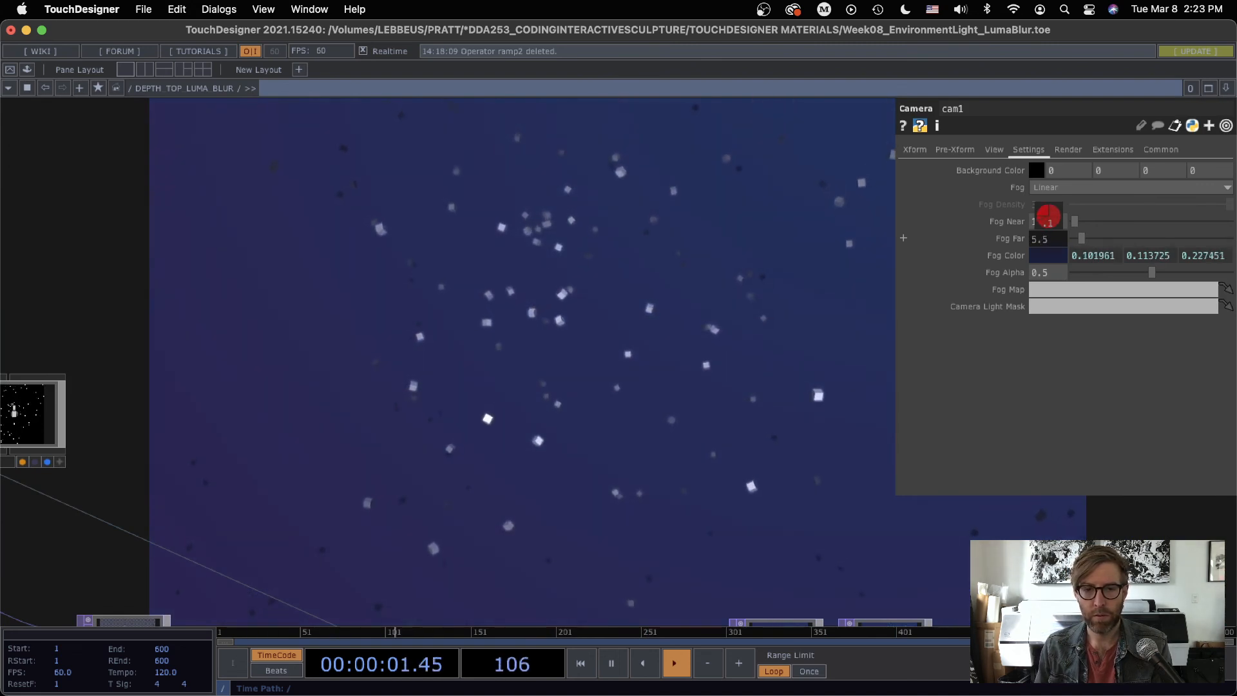
{"action": "key", "text": "p"}
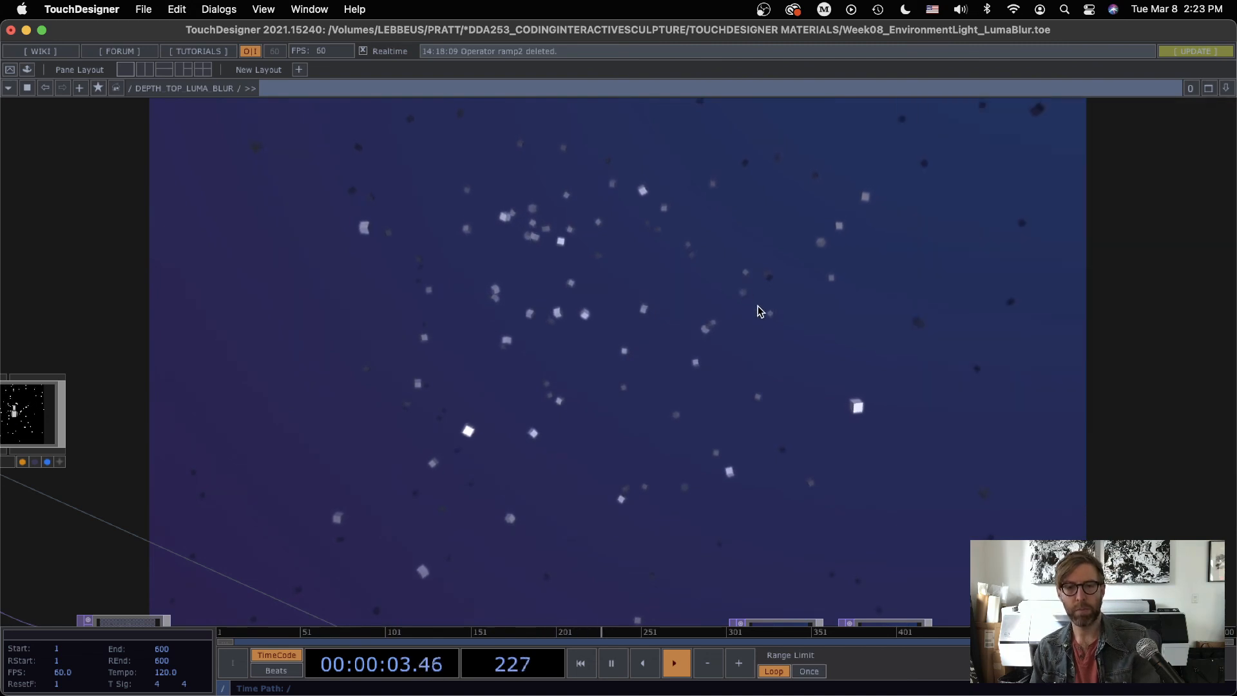
{"action": "left_click_drag", "start_coordinate": [730, 432], "coordinate": [692, 327]}
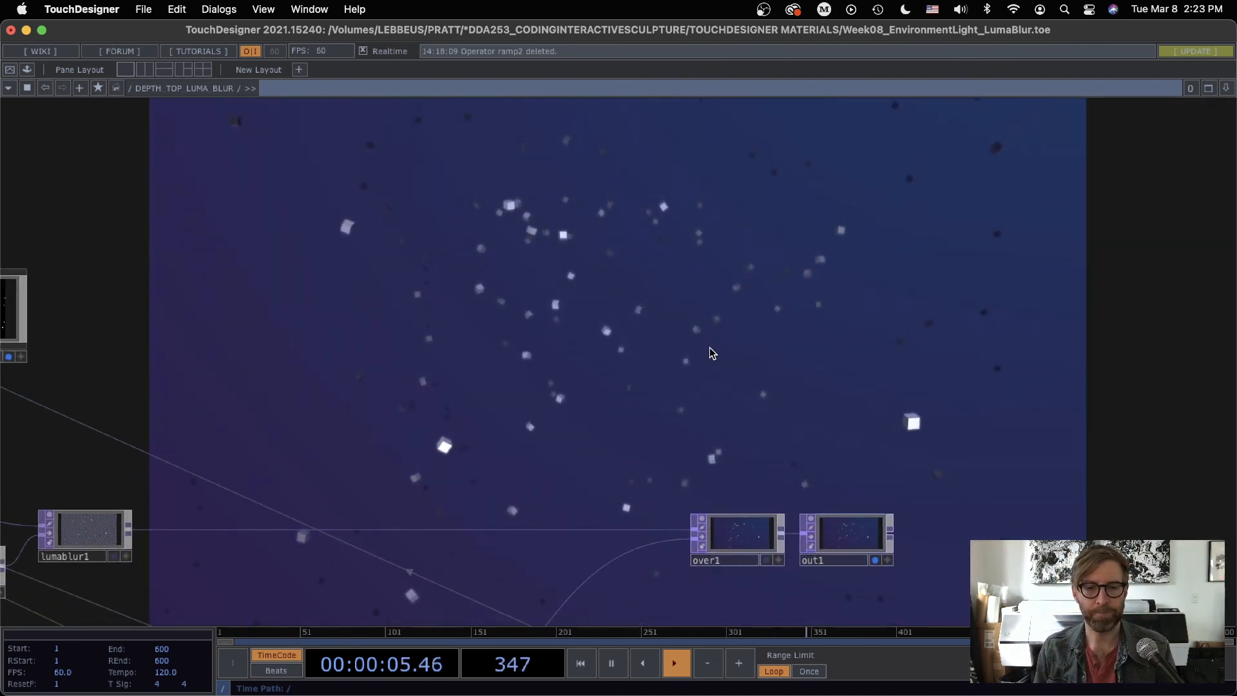